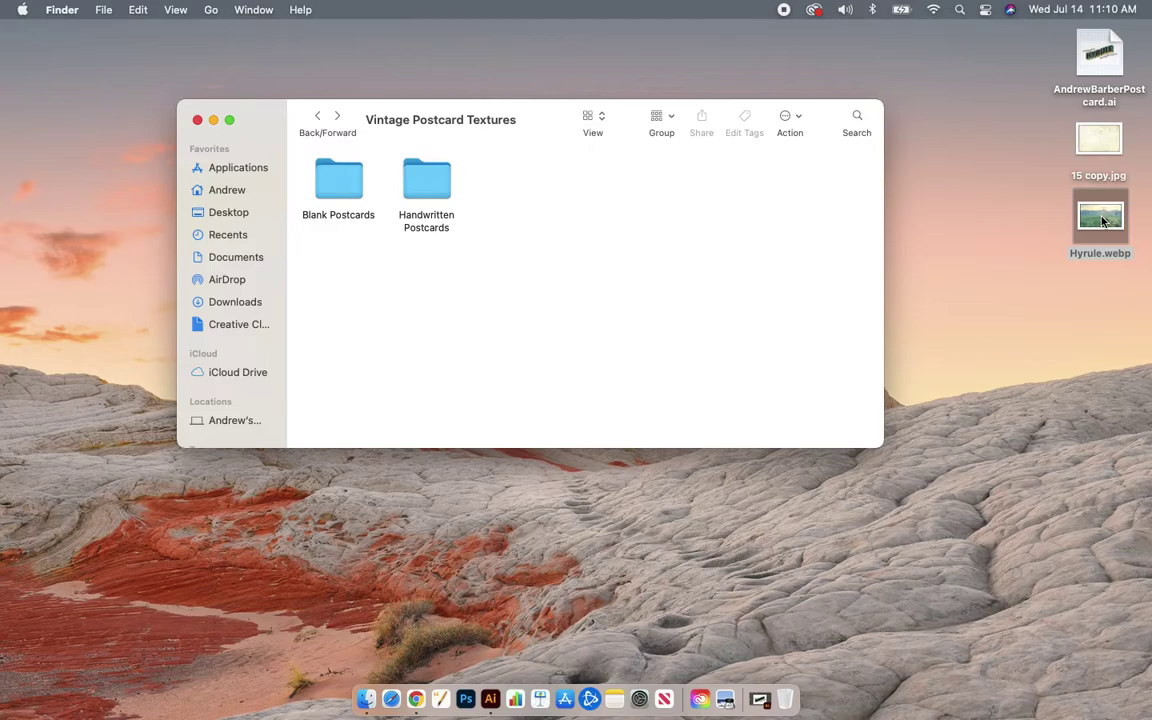
Preview the Hyrule landscape image, then return to the postcard textures folder
{"action": "double_click", "coordinate": [1102, 220]}
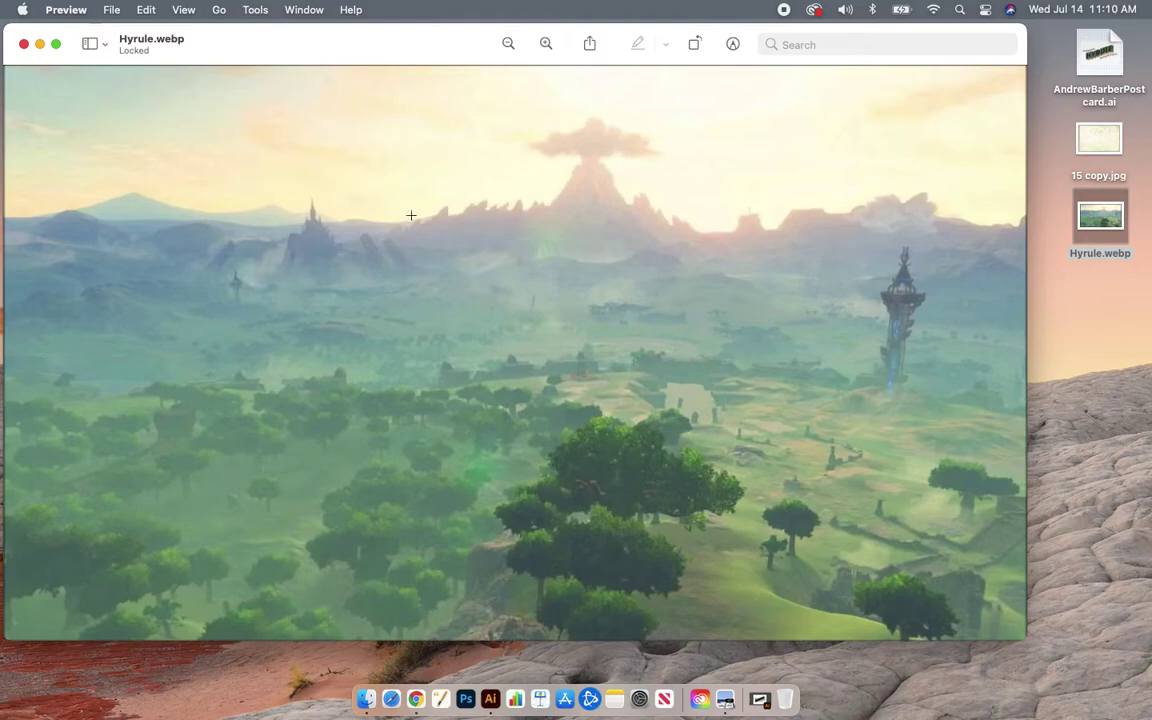
{"action": "left_click", "coordinate": [24, 44]}
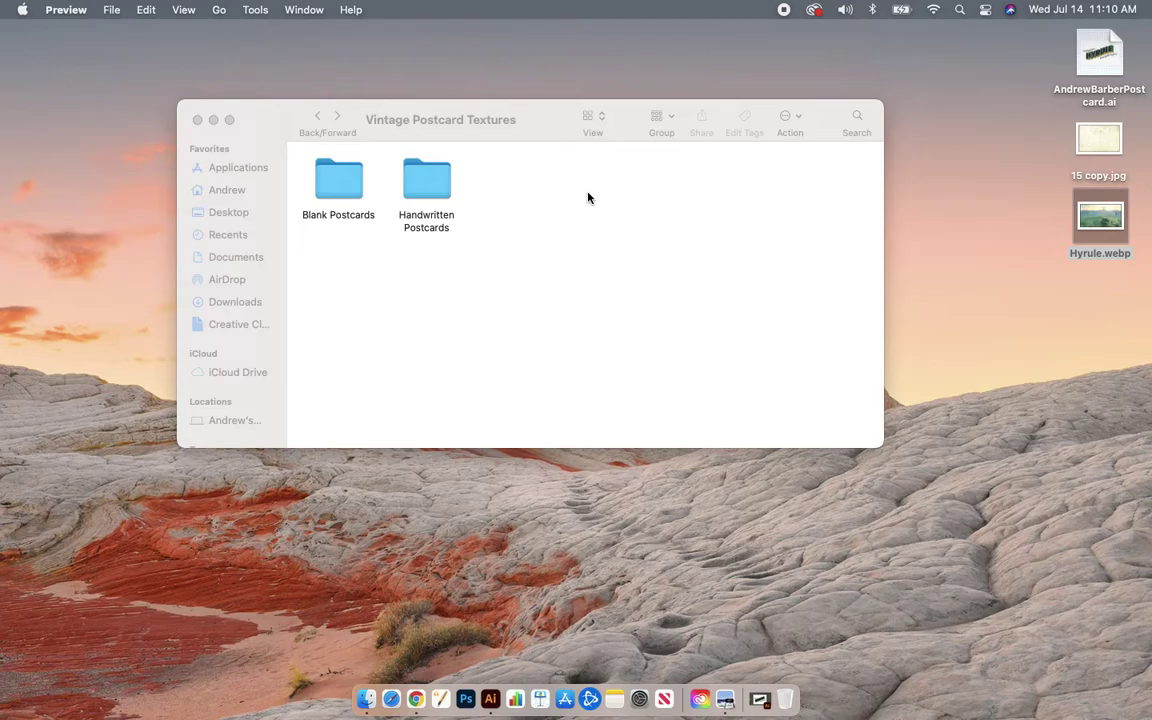
{"action": "left_click", "coordinate": [555, 140]}
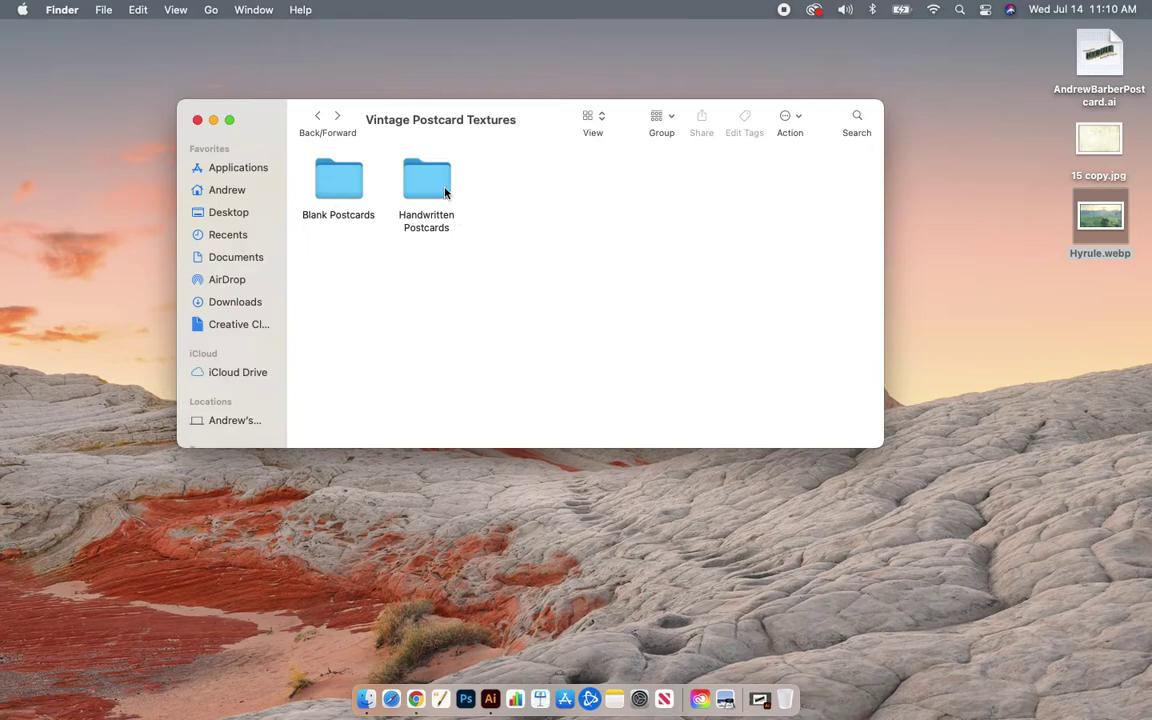
Open Blank Postcards and preview the textures 17.jpg and 15.jpg
{"action": "double_click", "coordinate": [359, 190]}
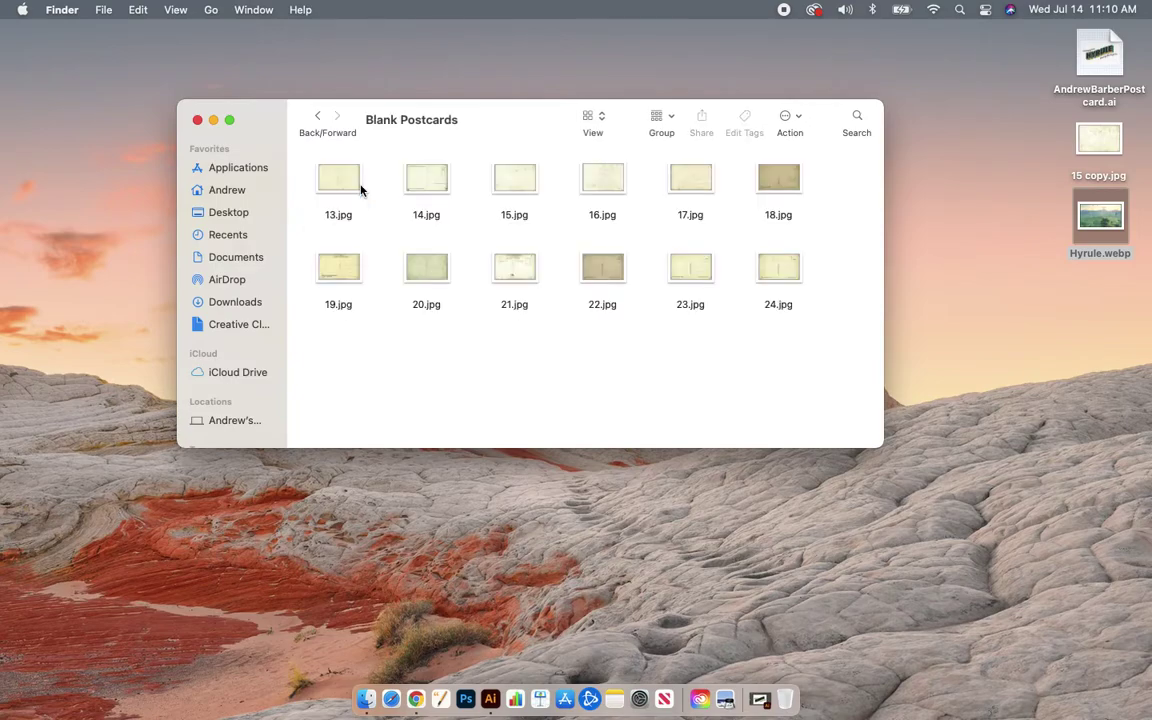
{"action": "double_click", "coordinate": [689, 185]}
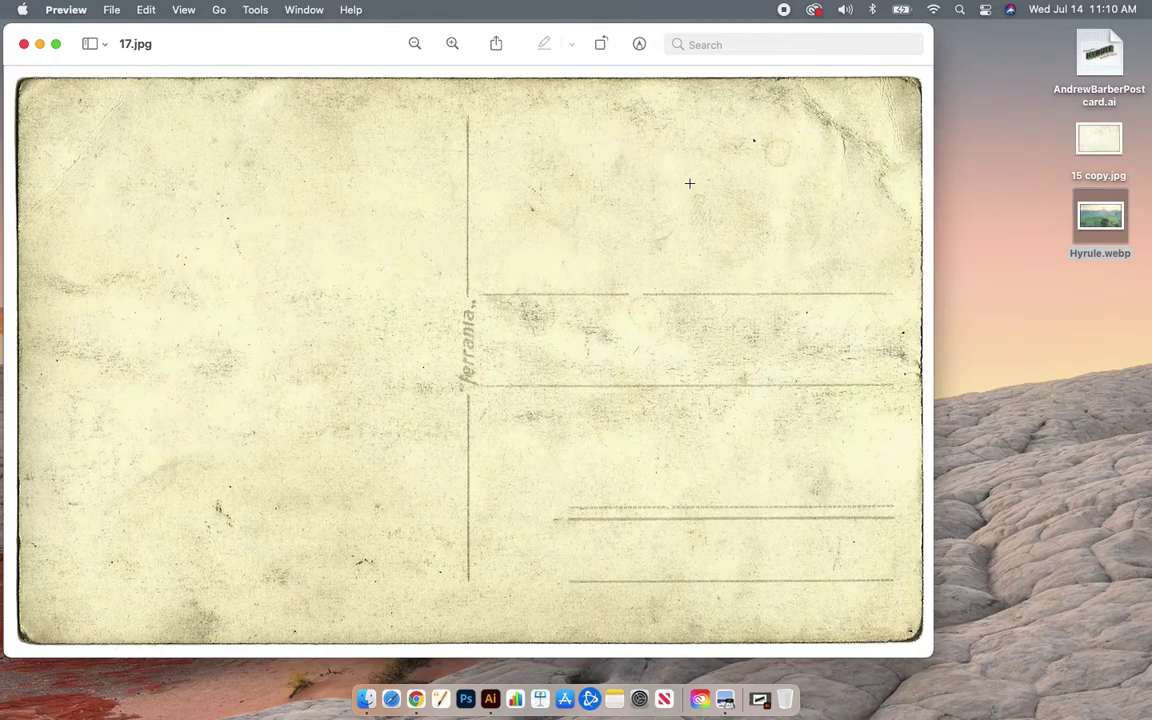
{"action": "left_click", "coordinate": [24, 44]}
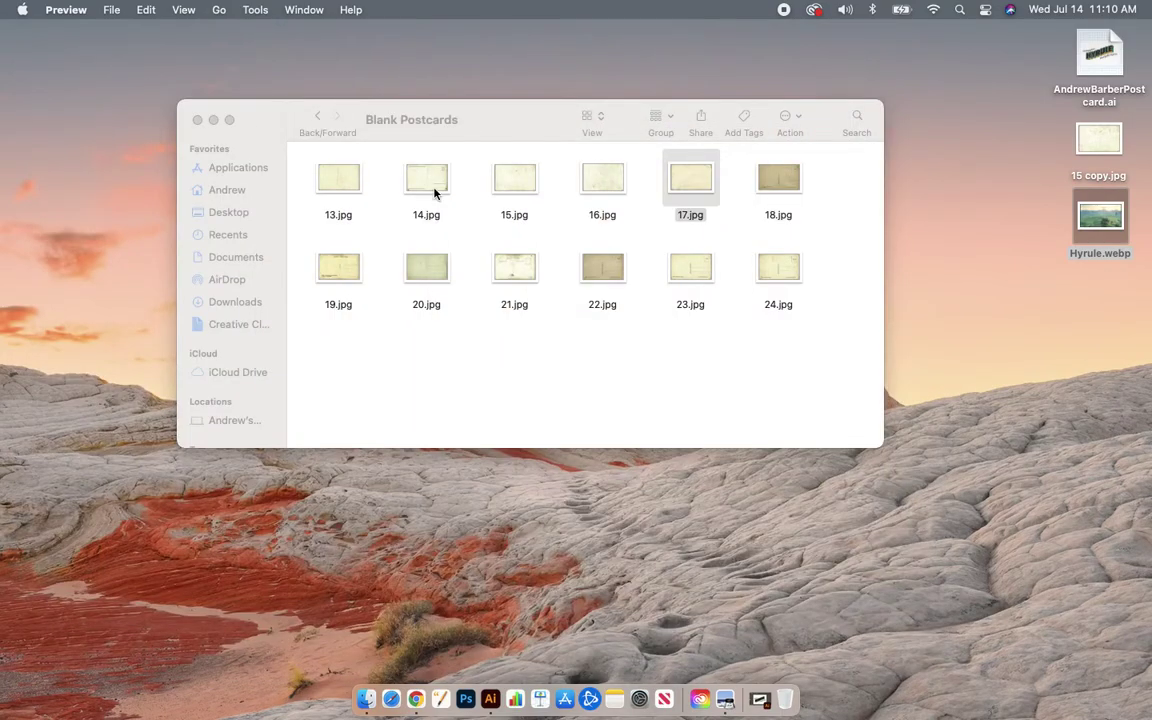
{"action": "double_click", "coordinate": [516, 182]}
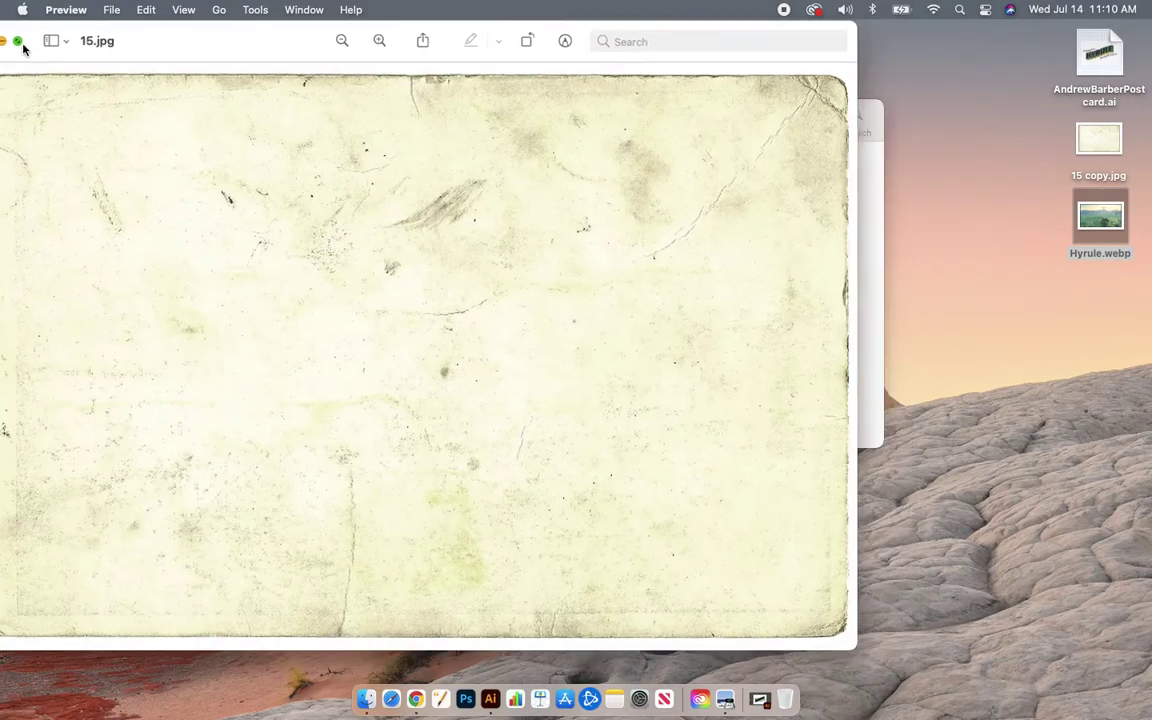
{"action": "left_click", "coordinate": [24, 44]}
Preview 9.jpg in Handwritten Postcards, then return to Vintage Postcard Textures
{"action": "left_click", "coordinate": [317, 116]}
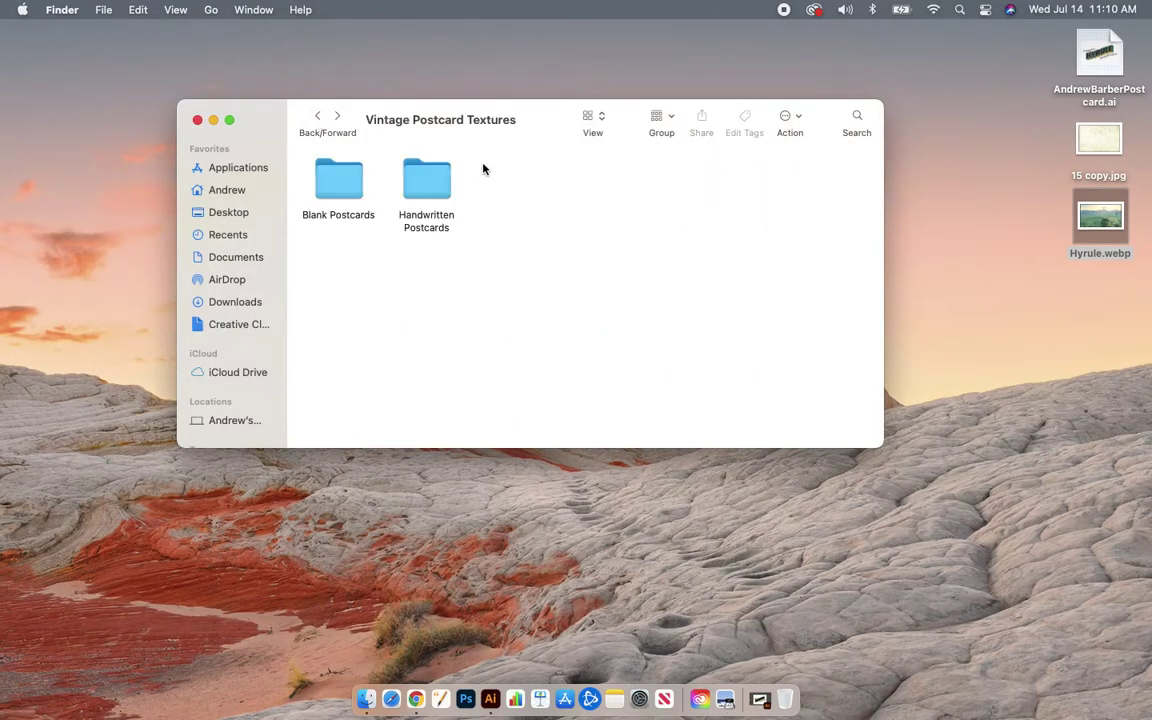
{"action": "double_click", "coordinate": [422, 180]}
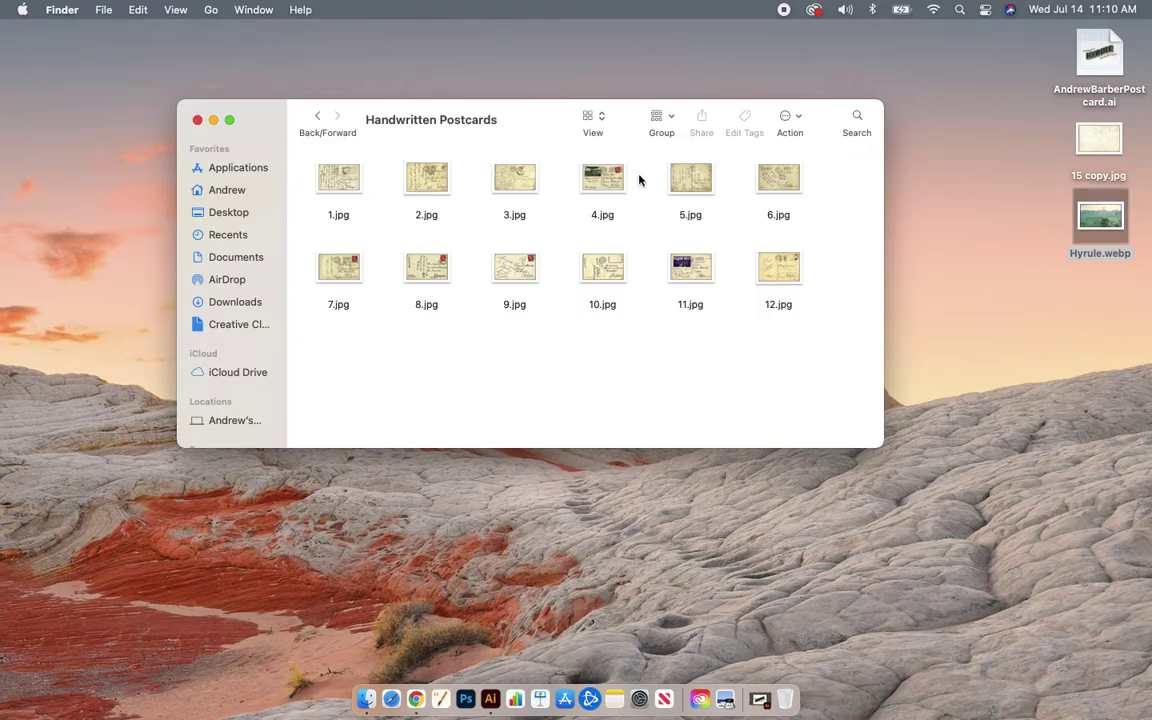
{"action": "double_click", "coordinate": [512, 268]}
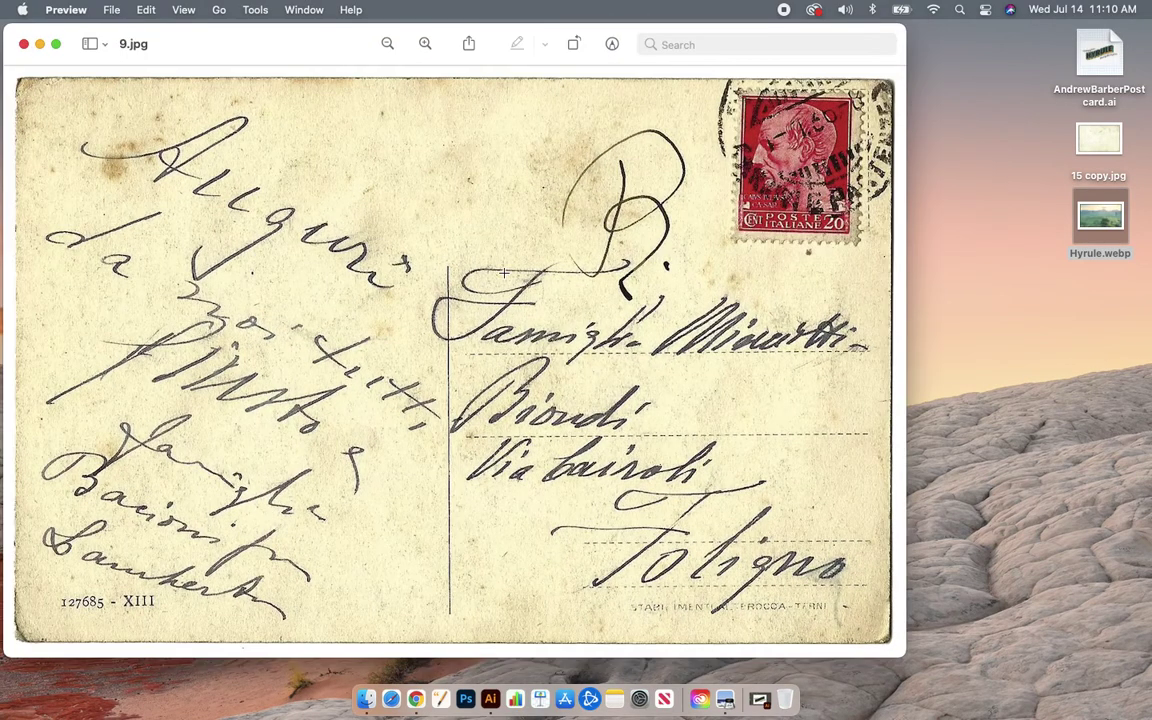
{"action": "left_click", "coordinate": [24, 45]}
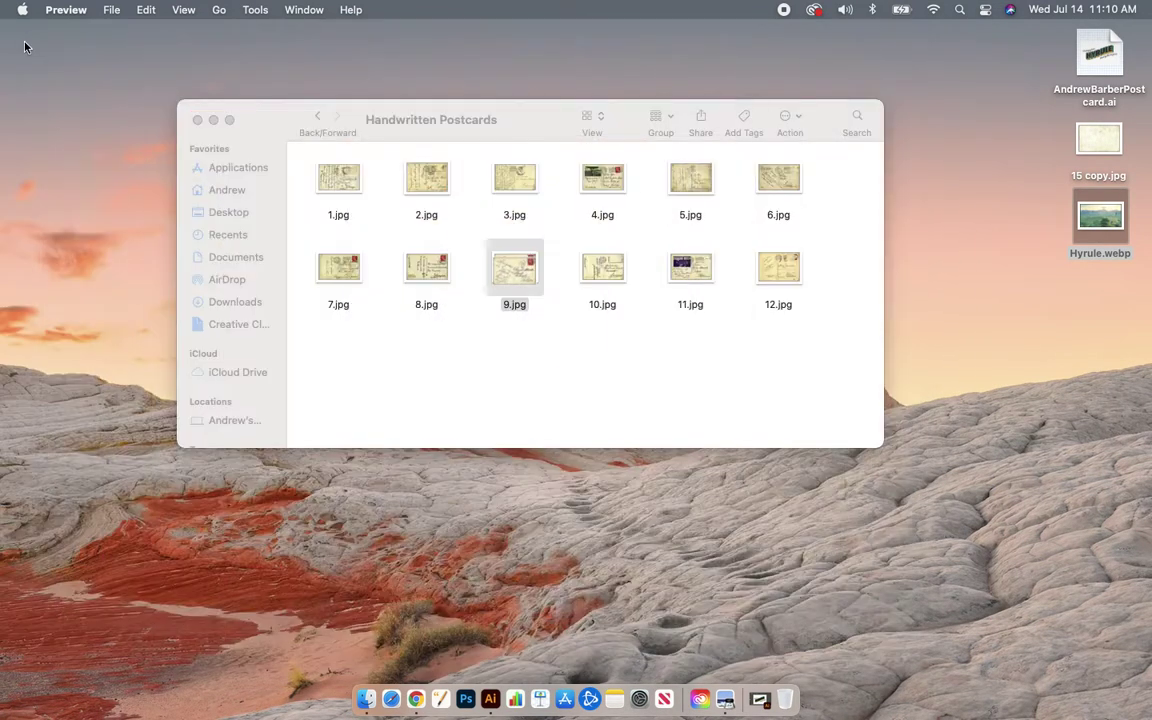
{"action": "left_click", "coordinate": [789, 349]}
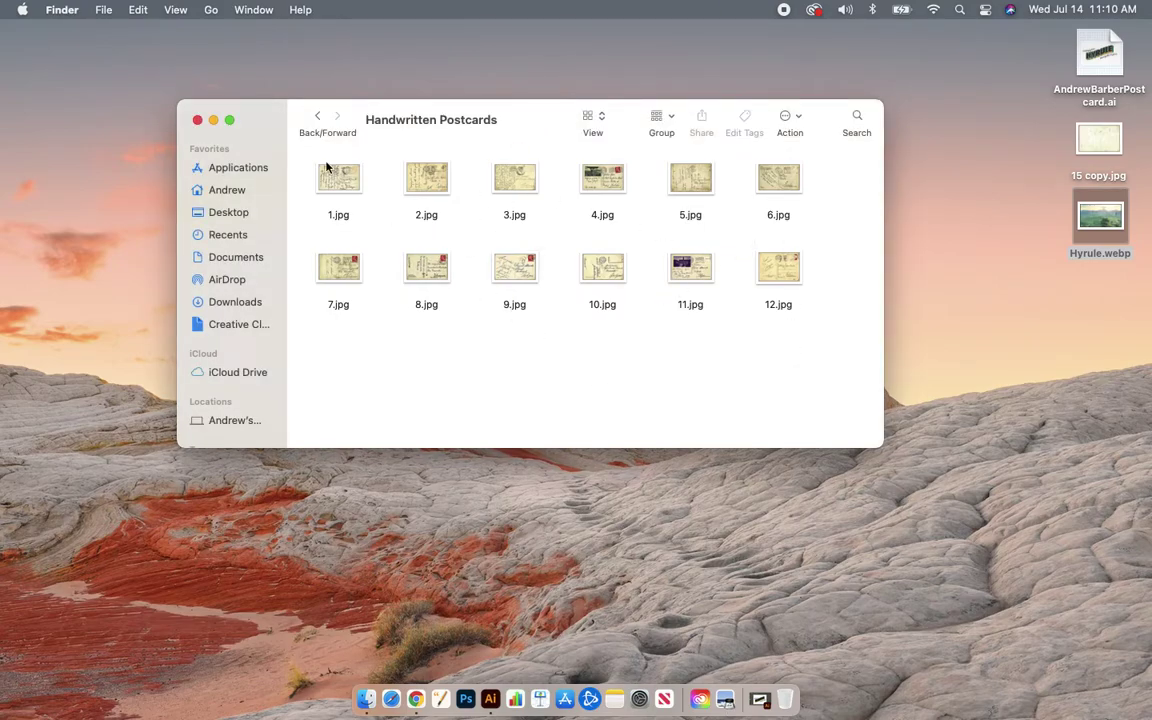
{"action": "left_click", "coordinate": [317, 116]}
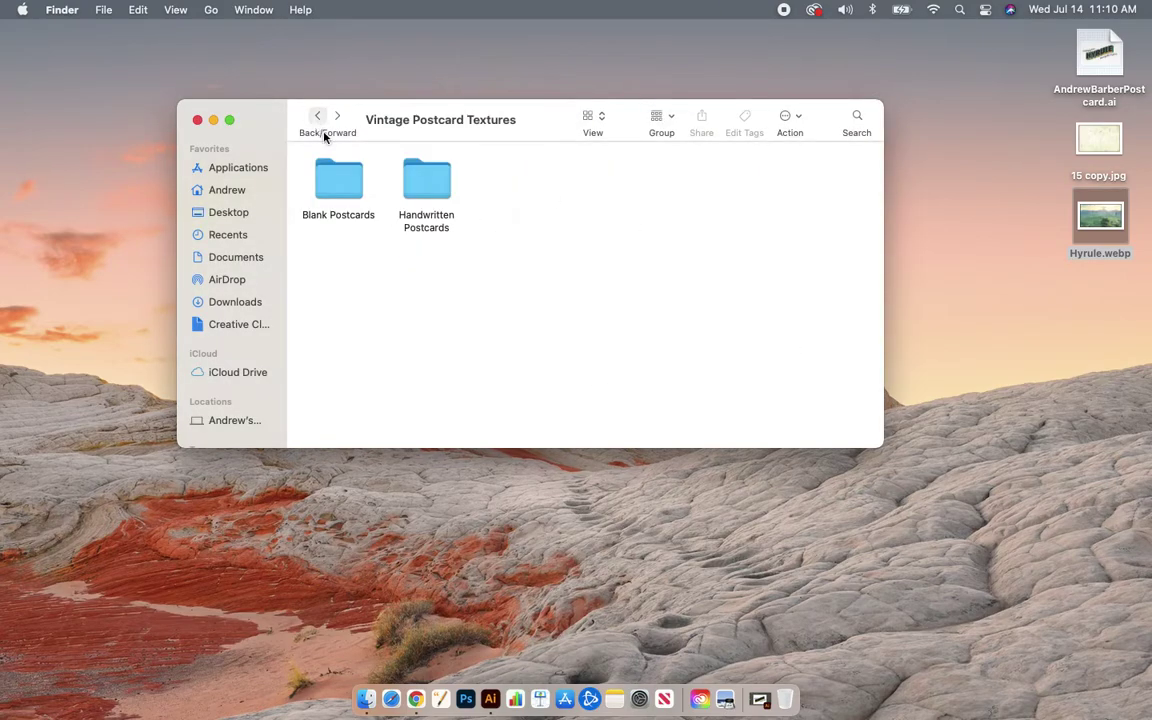
{"action": "left_click", "coordinate": [346, 198]}
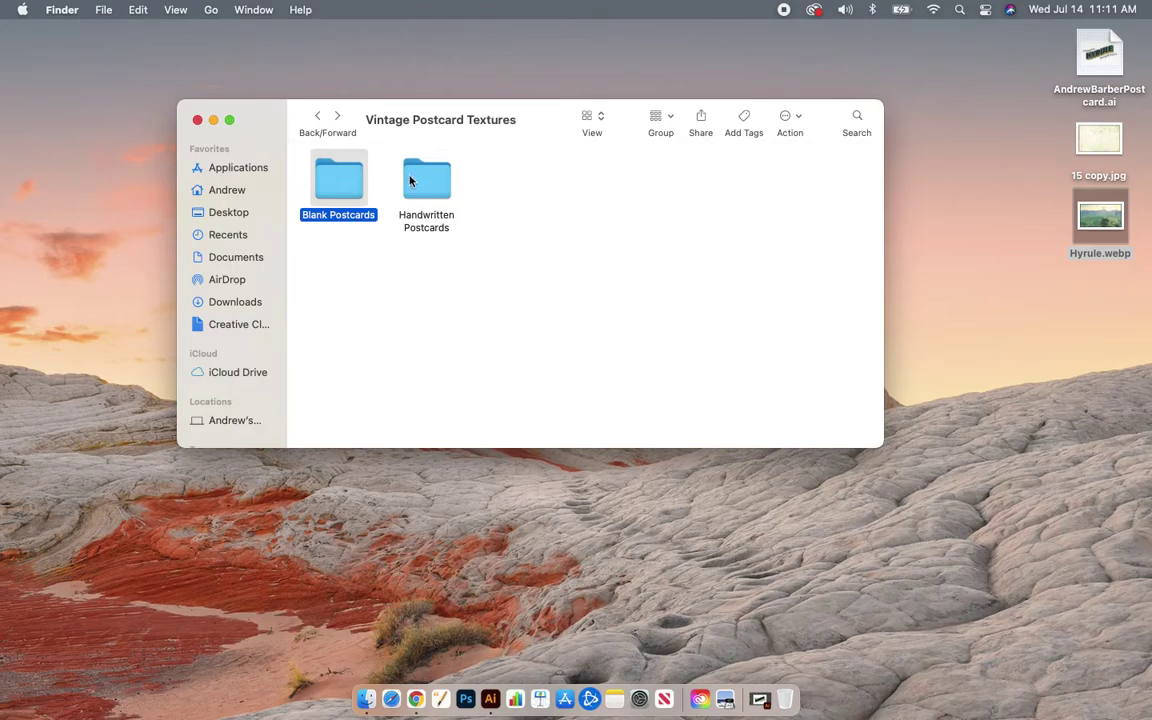
Close the textures folder window and launch Photoshop 2021 from the Dock
{"action": "left_click", "coordinate": [198, 121]}
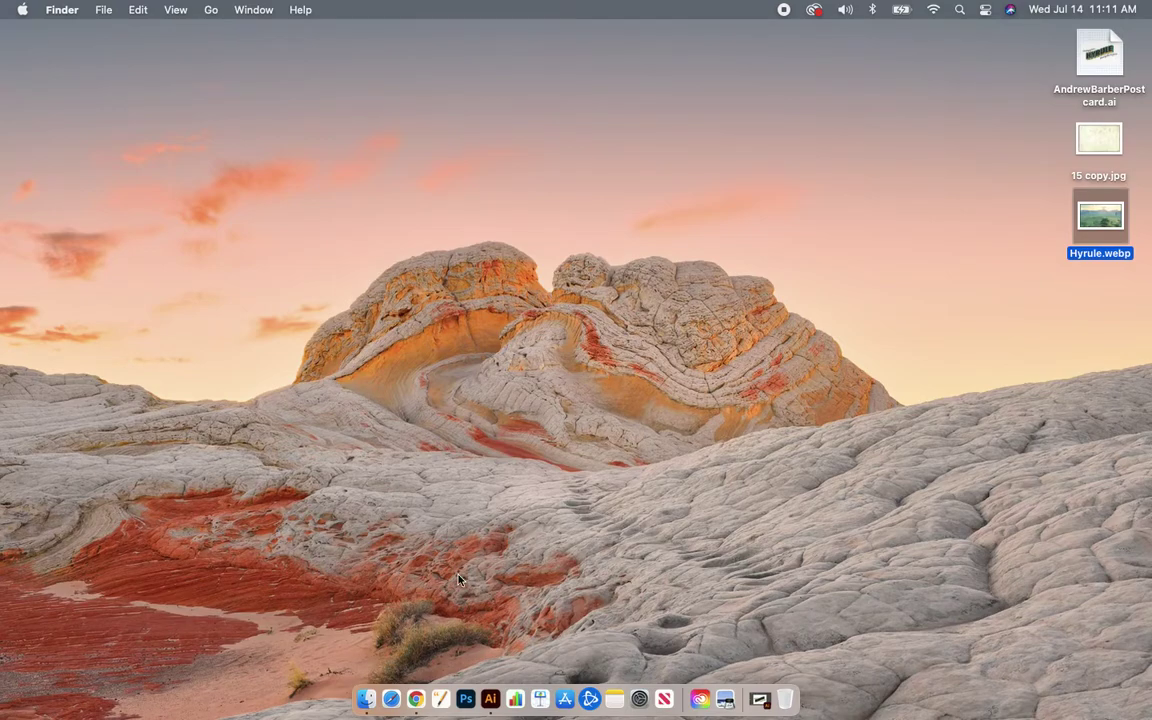
{"action": "left_click", "coordinate": [468, 693]}
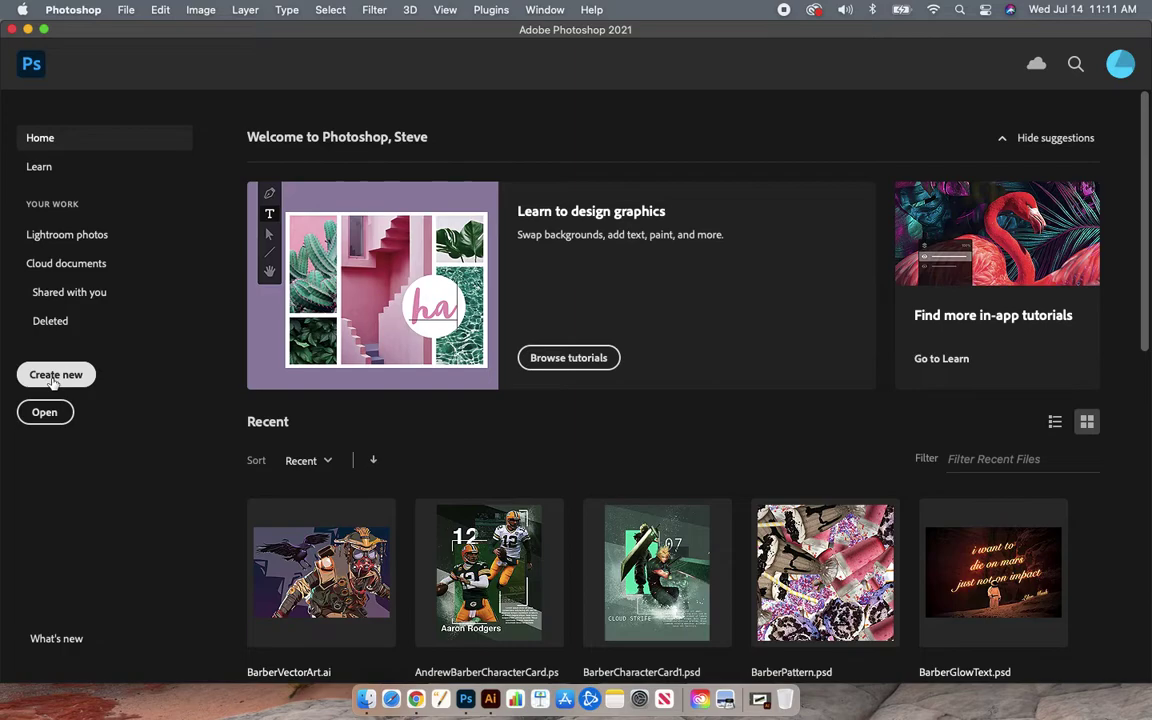
{"action": "left_click", "coordinate": [127, 13]}
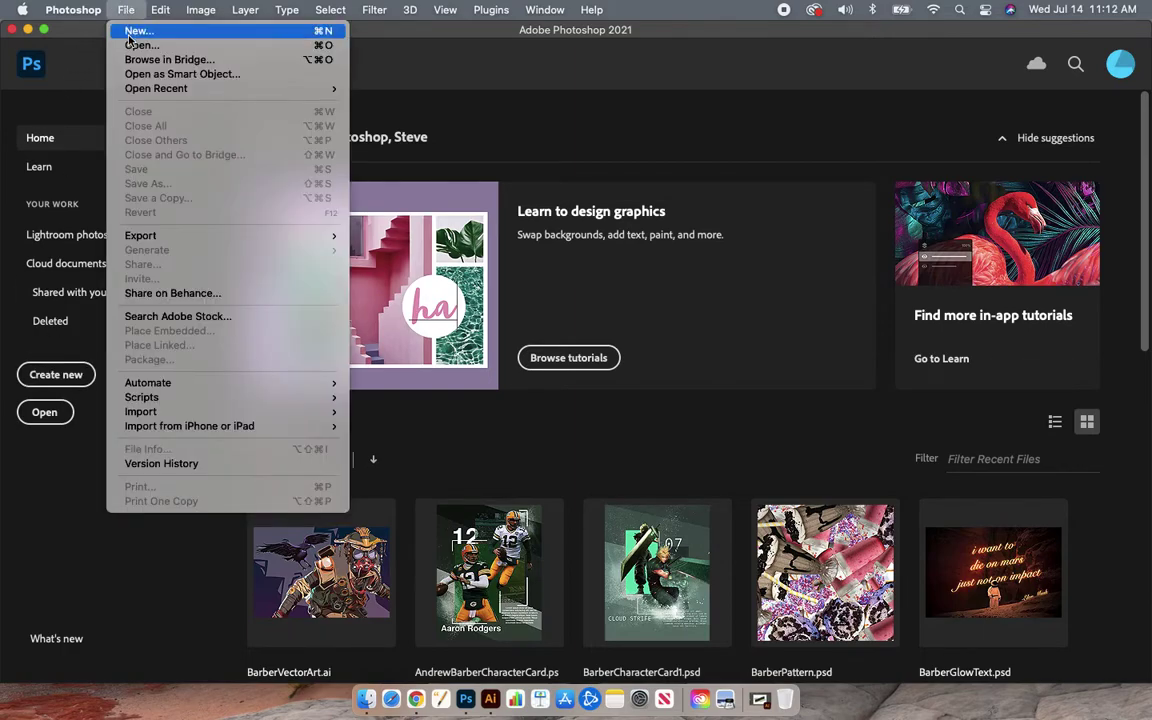
Start a new document and rename Untitled-1 to the author's name followed by 'Postcard'
{"action": "left_click", "coordinate": [181, 37]}
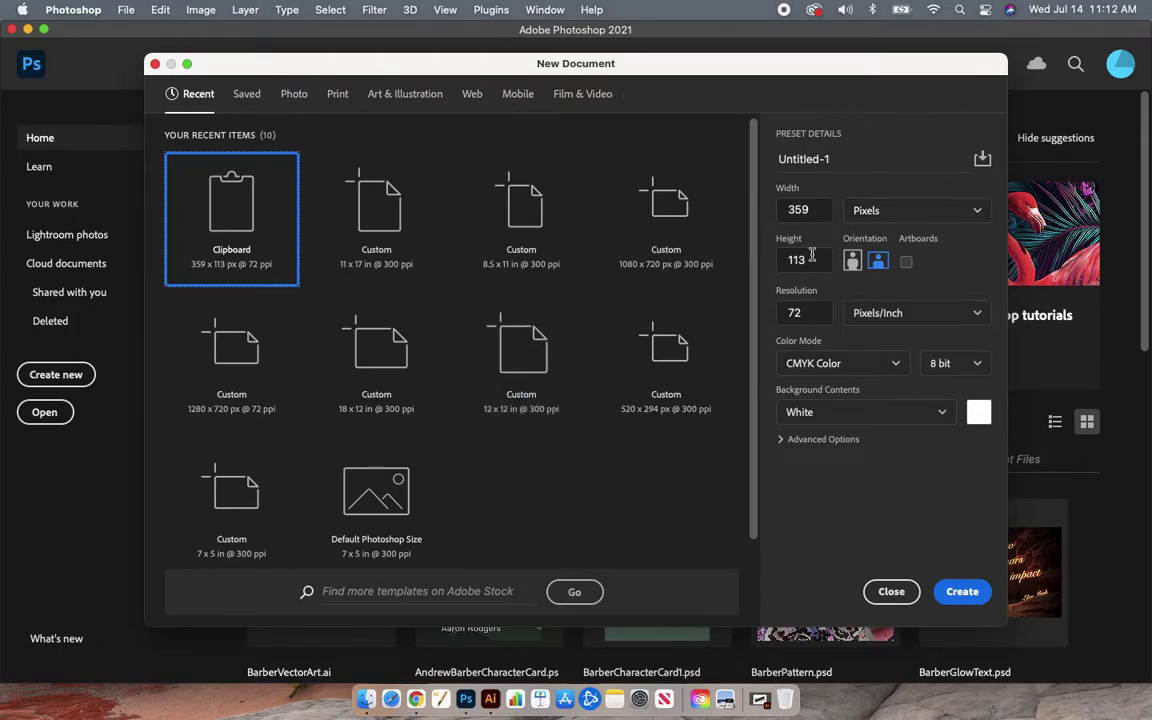
{"action": "left_click", "coordinate": [847, 157]}
{"action": "left_click_drag", "start_coordinate": [847, 157], "coordinate": [776, 159]}
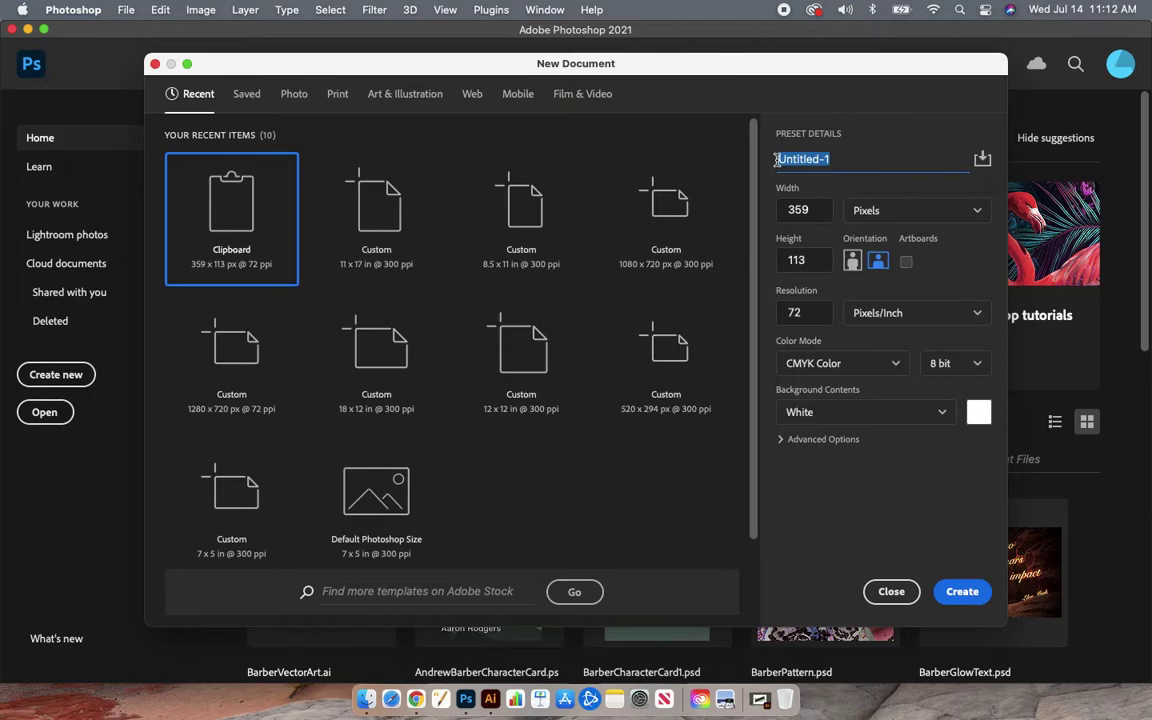
{"action": "type", "text": "AndrewBarberPostcard"}
Switch size units to Inches and set width 7, height 5, landscape orientation
{"action": "left_click", "coordinate": [904, 220]}
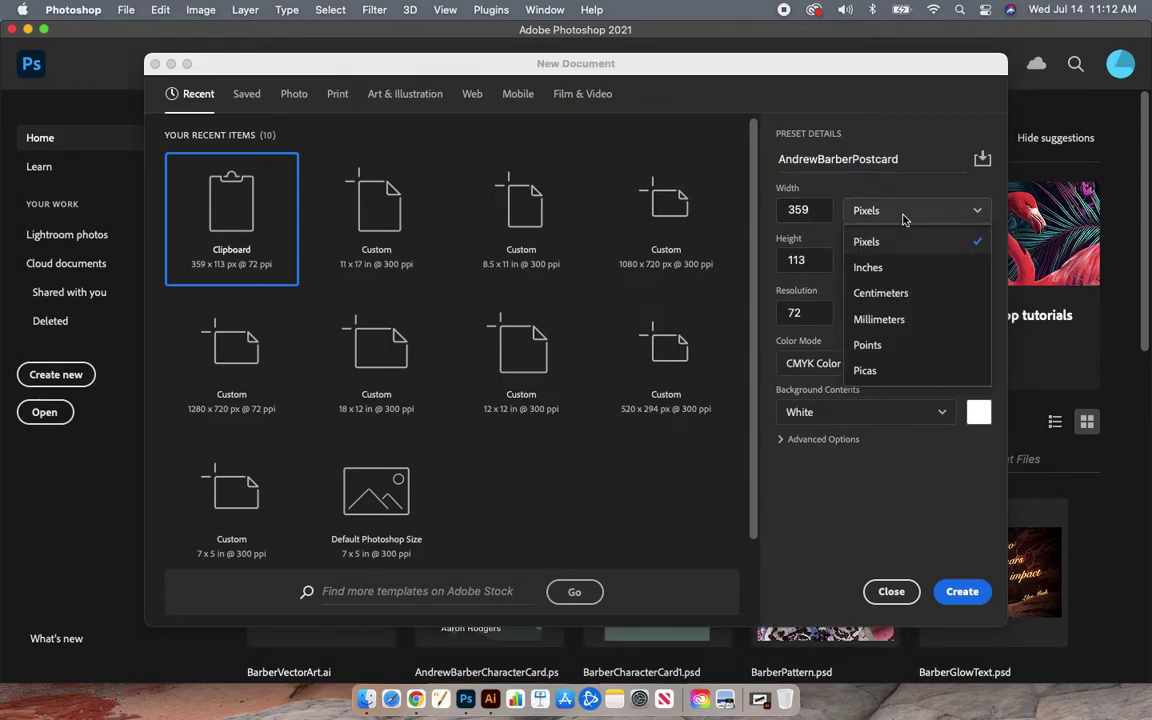
{"action": "left_click", "coordinate": [870, 268]}
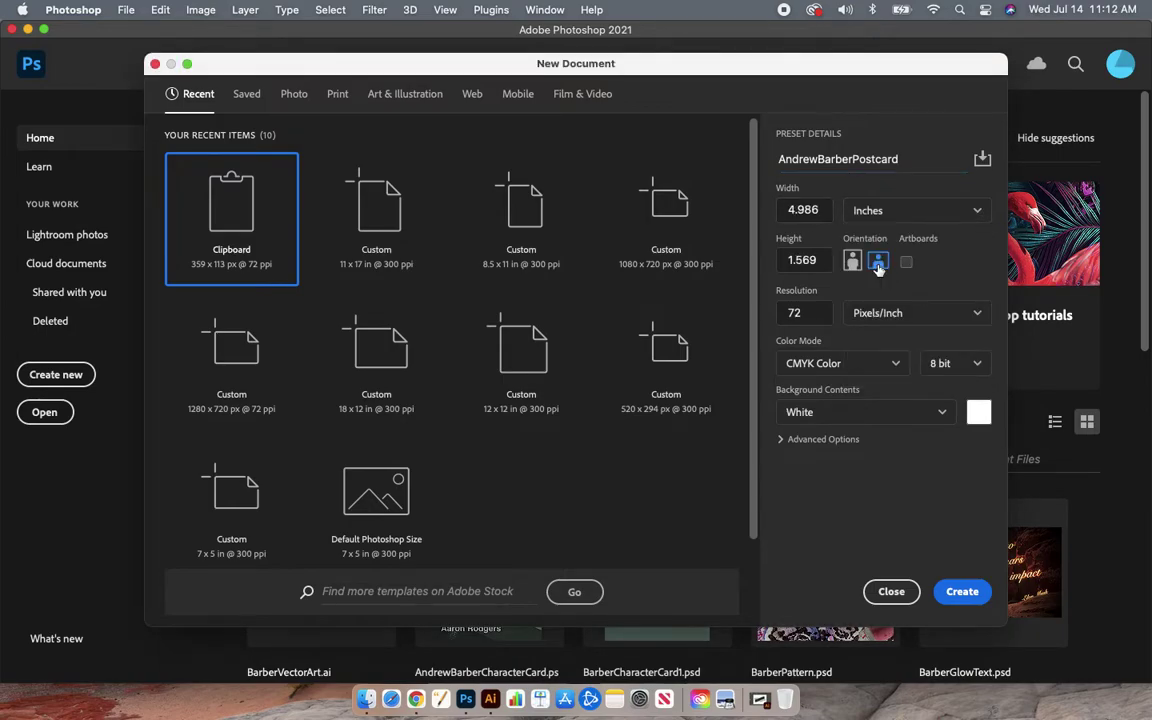
{"action": "double_click", "coordinate": [830, 210]}
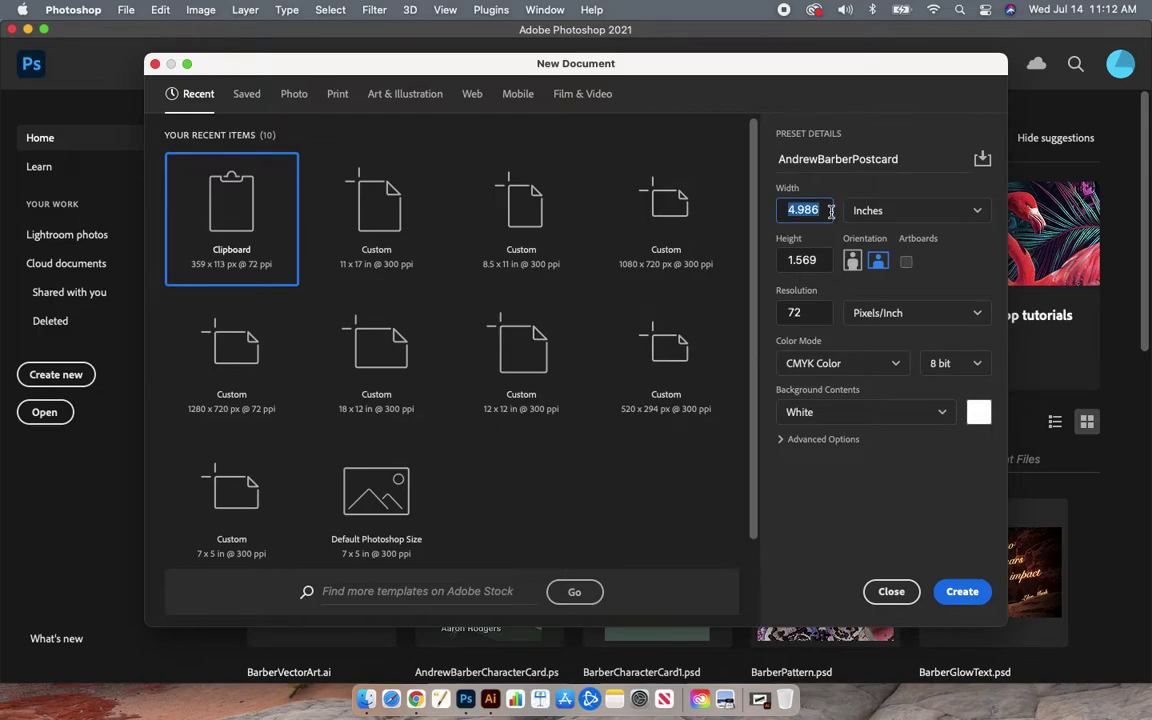
{"action": "type", "text": "7"}
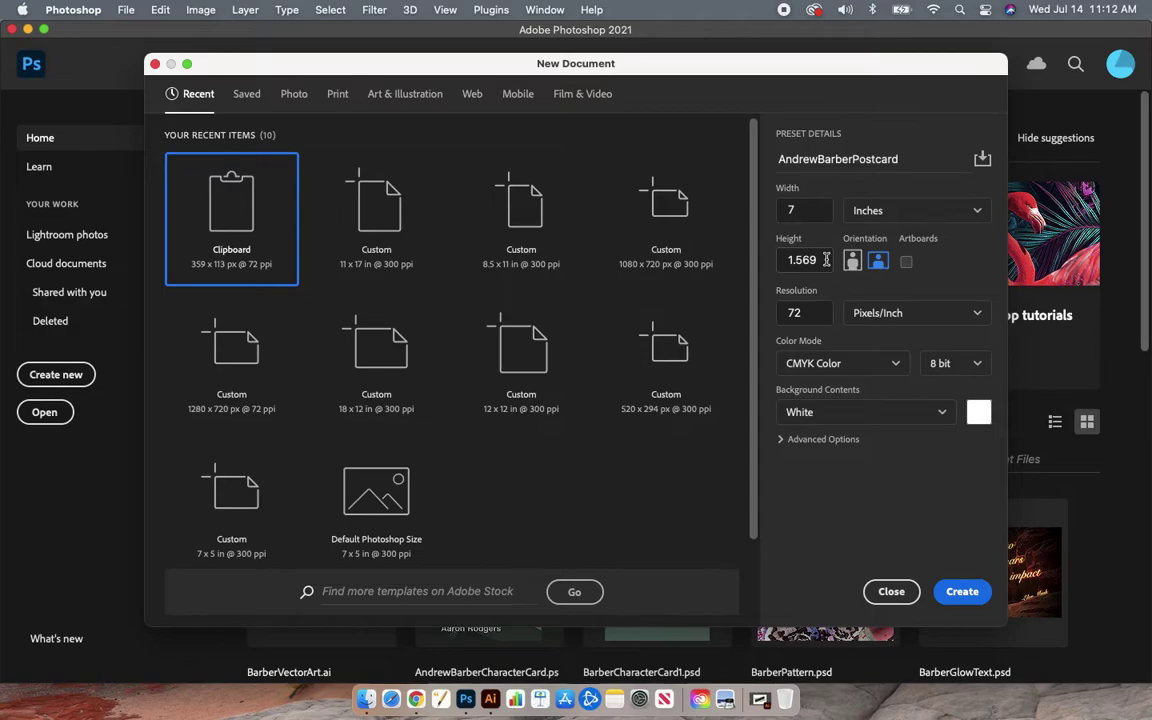
{"action": "double_click", "coordinate": [790, 259]}
{"action": "type", "text": "5"}
{"action": "left_click", "coordinate": [879, 262]}
{"action": "left_click", "coordinate": [780, 313]}
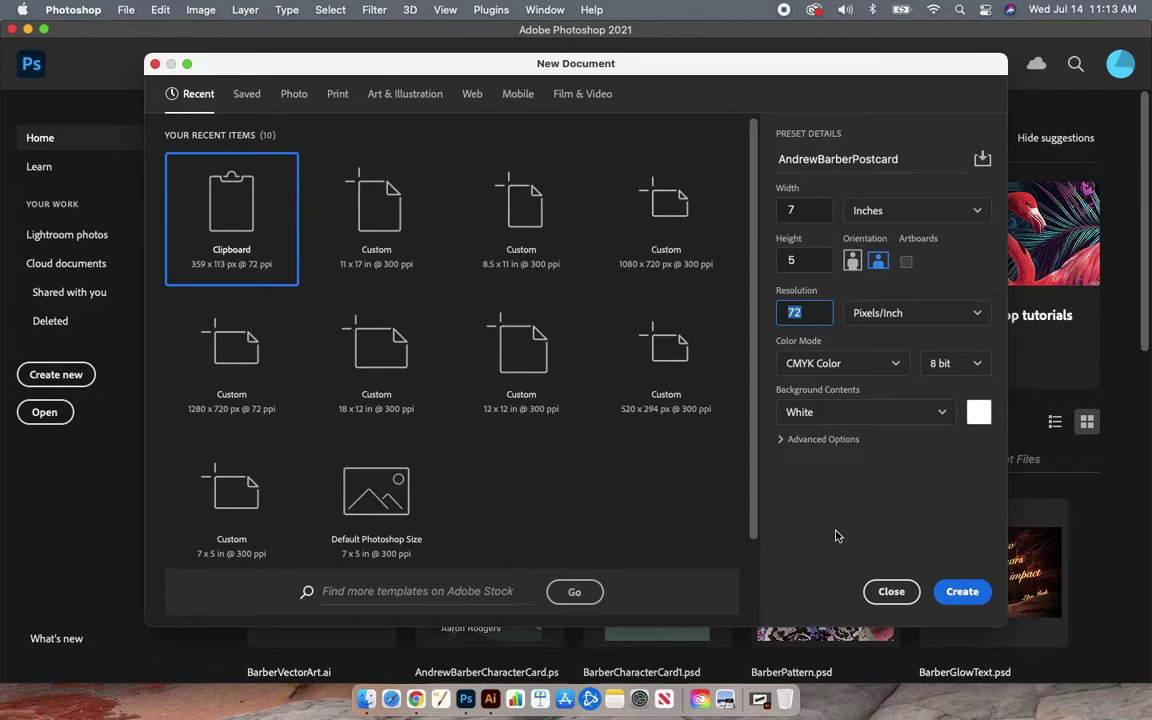
Set resolution to 300 ppi and RGB Color mode, then create the document
{"action": "type", "text": "300"}
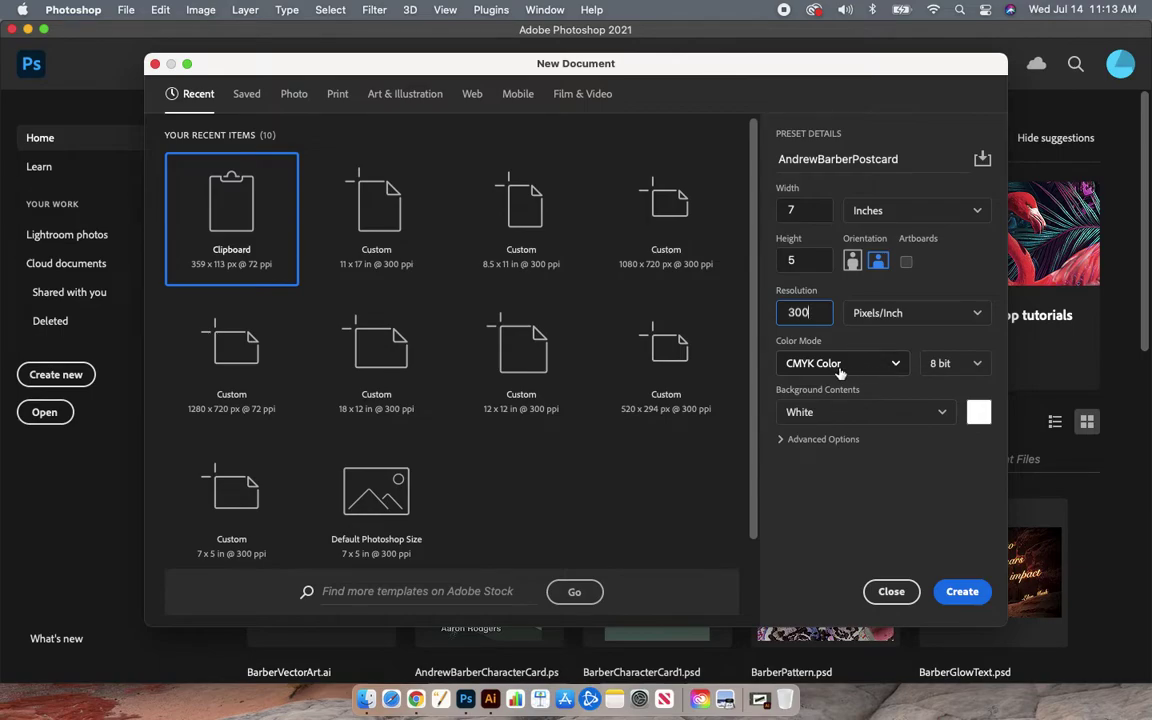
{"action": "left_click", "coordinate": [894, 364]}
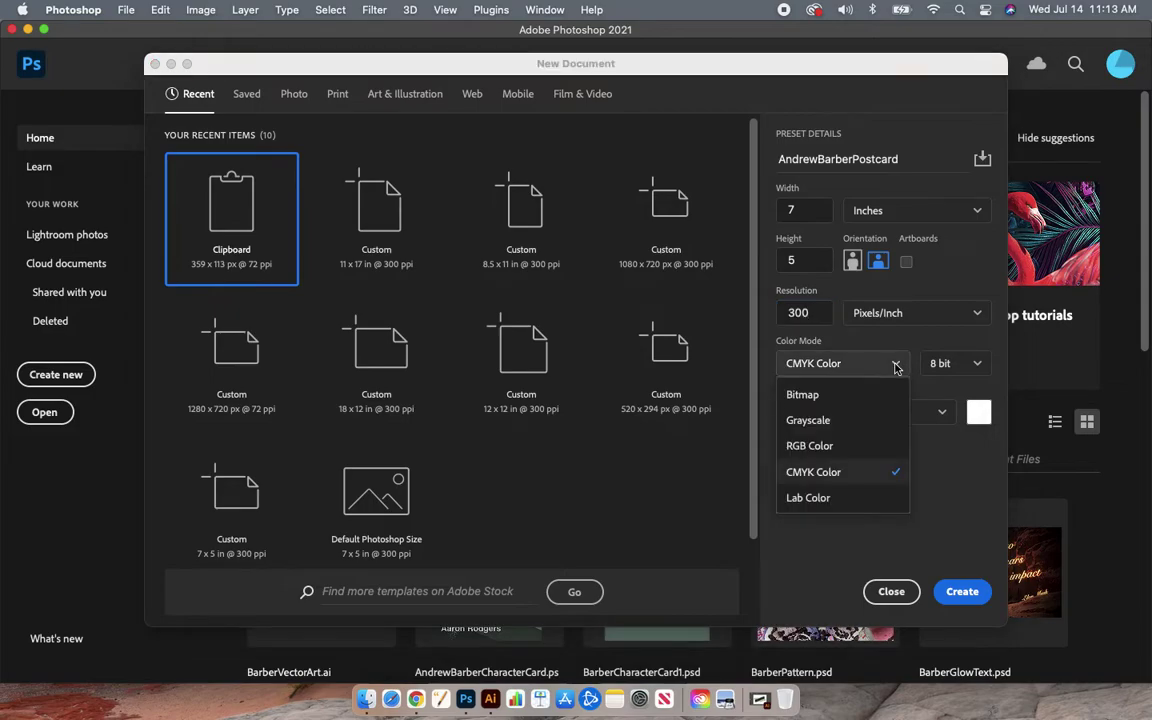
{"action": "left_click", "coordinate": [820, 449]}
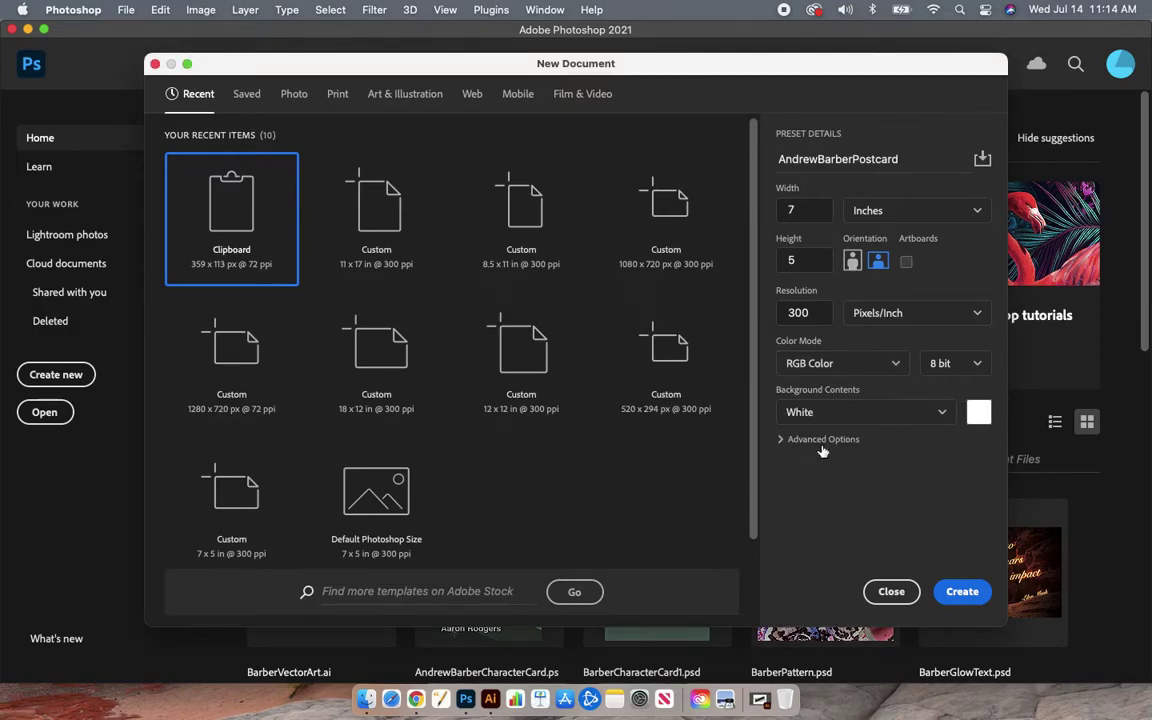
{"action": "left_click", "coordinate": [962, 592]}
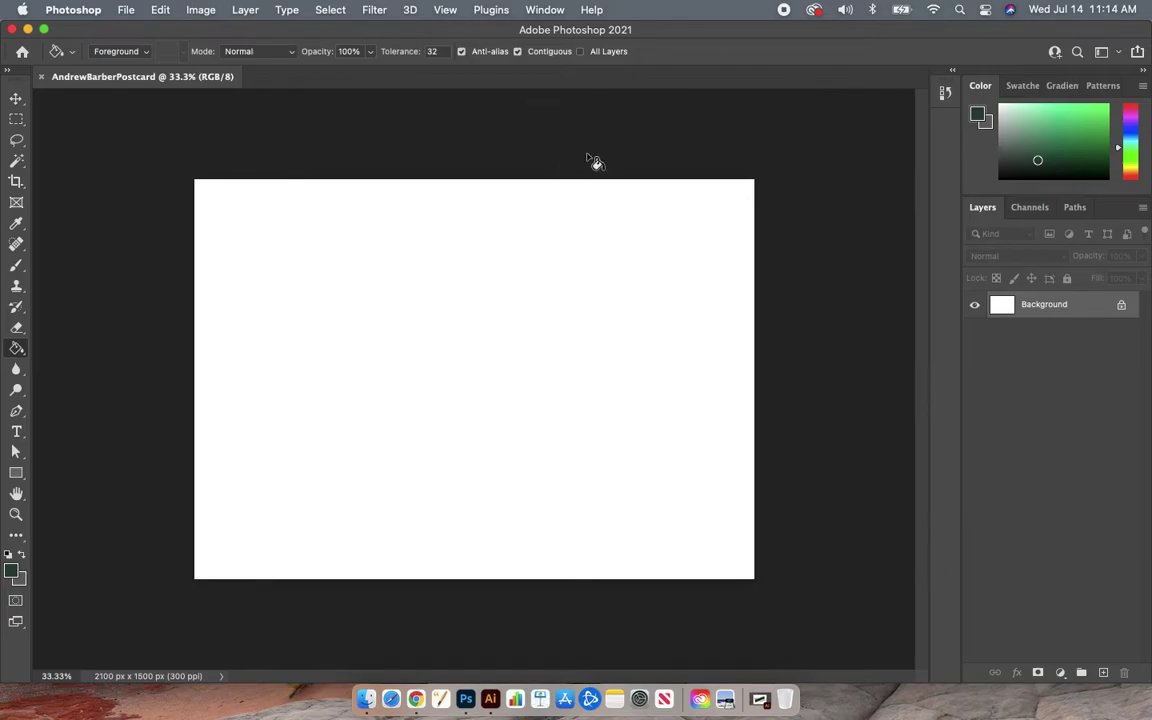
Choose Reset Essentials from the Window > Workspace submenu
{"action": "left_click", "coordinate": [545, 10]}
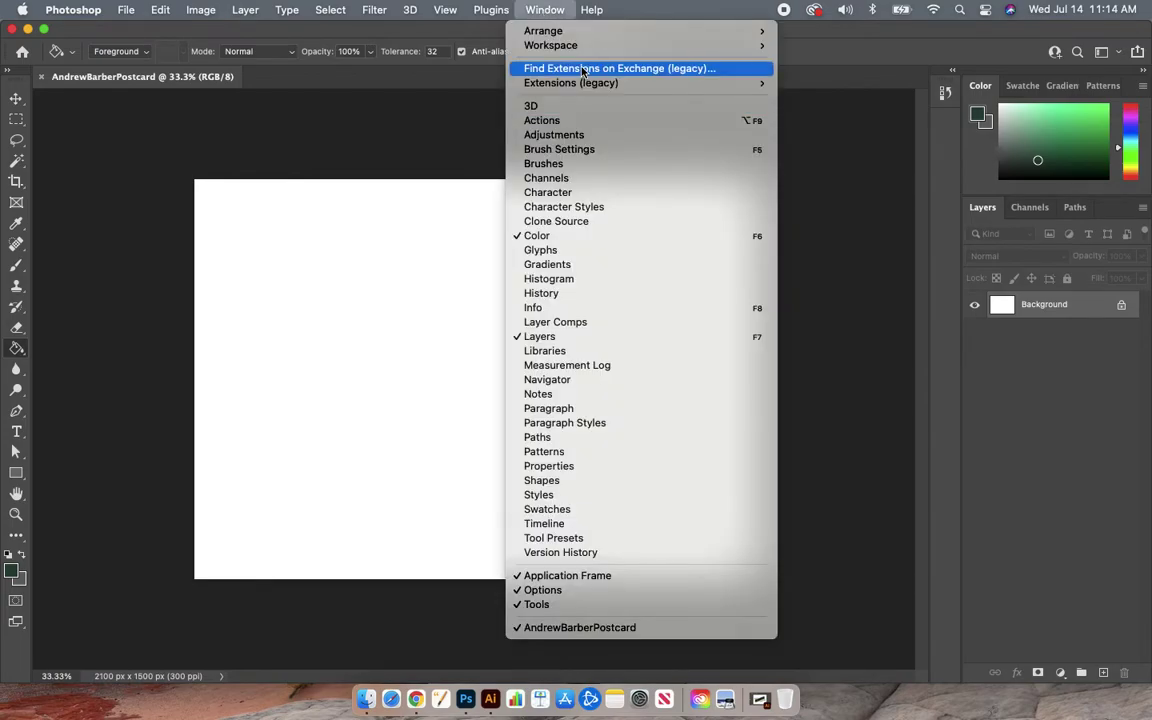
{"action": "mouse_move", "coordinate": [626, 47]}
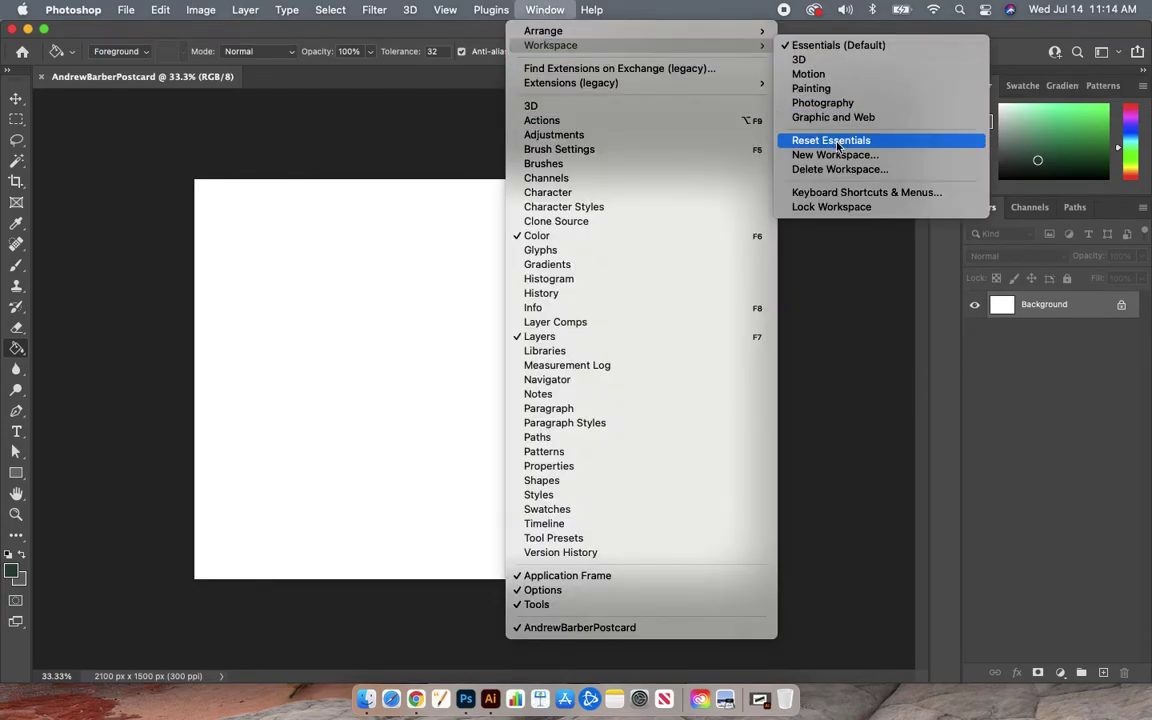
{"action": "mouse_move", "coordinate": [662, 37]}
{"action": "left_click", "coordinate": [848, 142]}
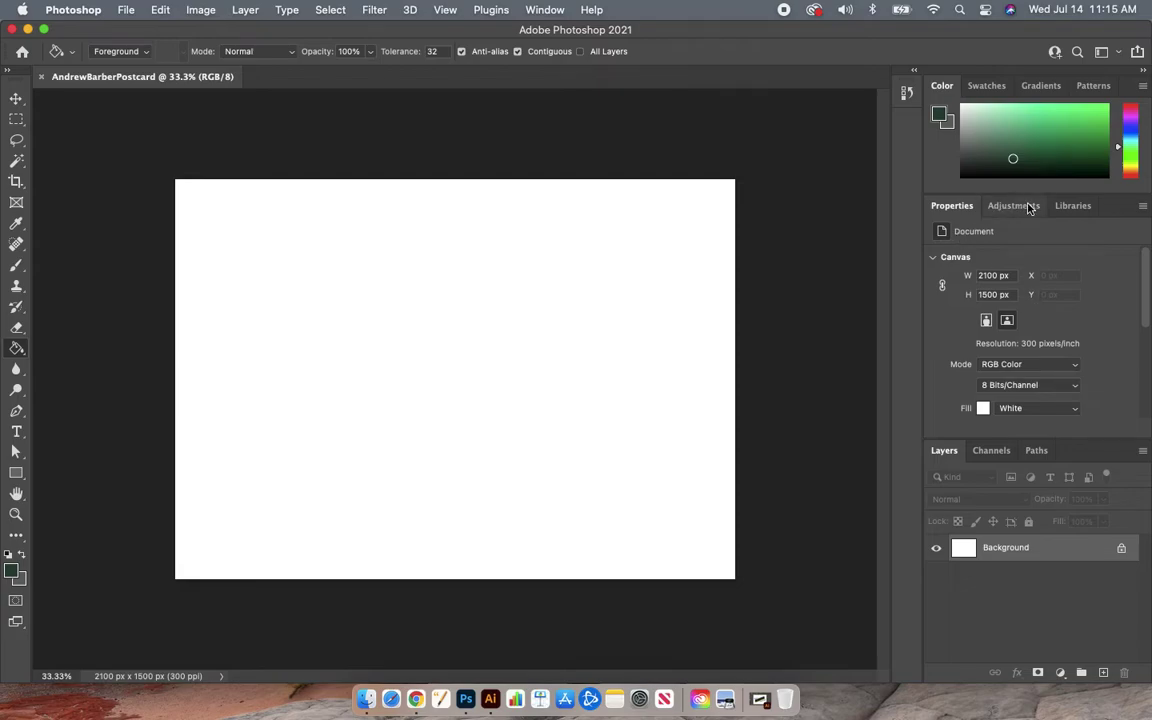
Close the Properties panel group and shift the Photoshop window left to uncover desktop files
{"action": "left_click", "coordinate": [1144, 208]}
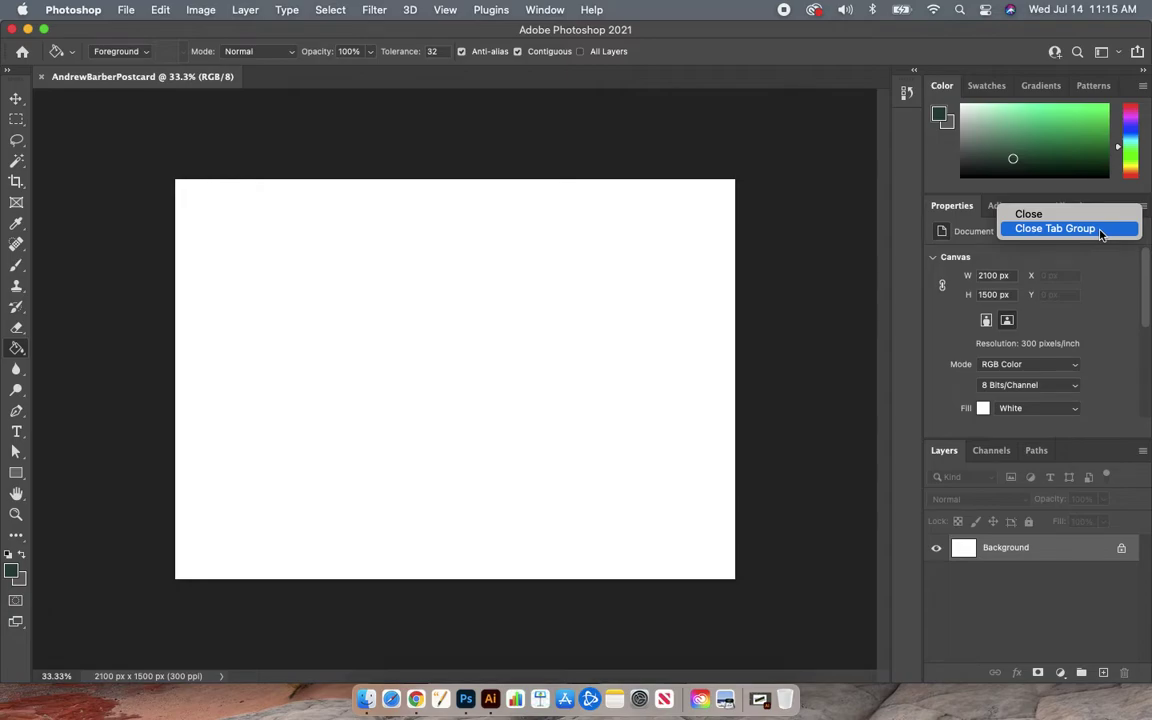
{"action": "left_click", "coordinate": [1095, 230]}
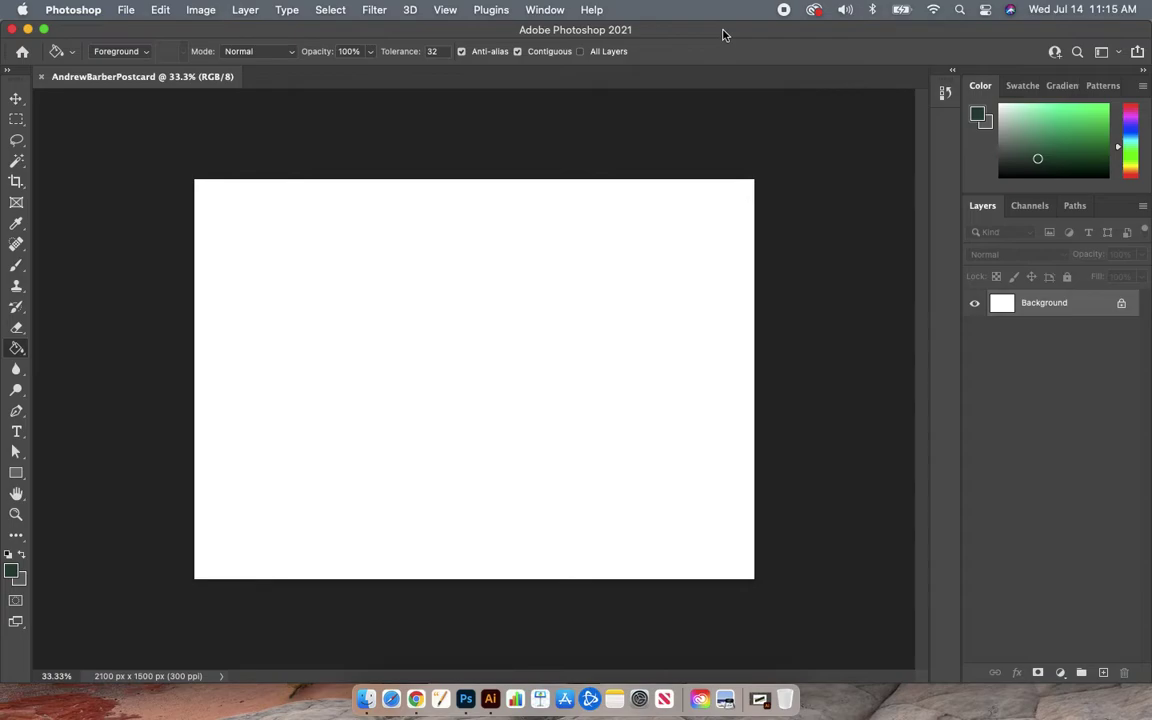
{"action": "left_click_drag", "start_coordinate": [722, 35], "coordinate": [627, 36]}
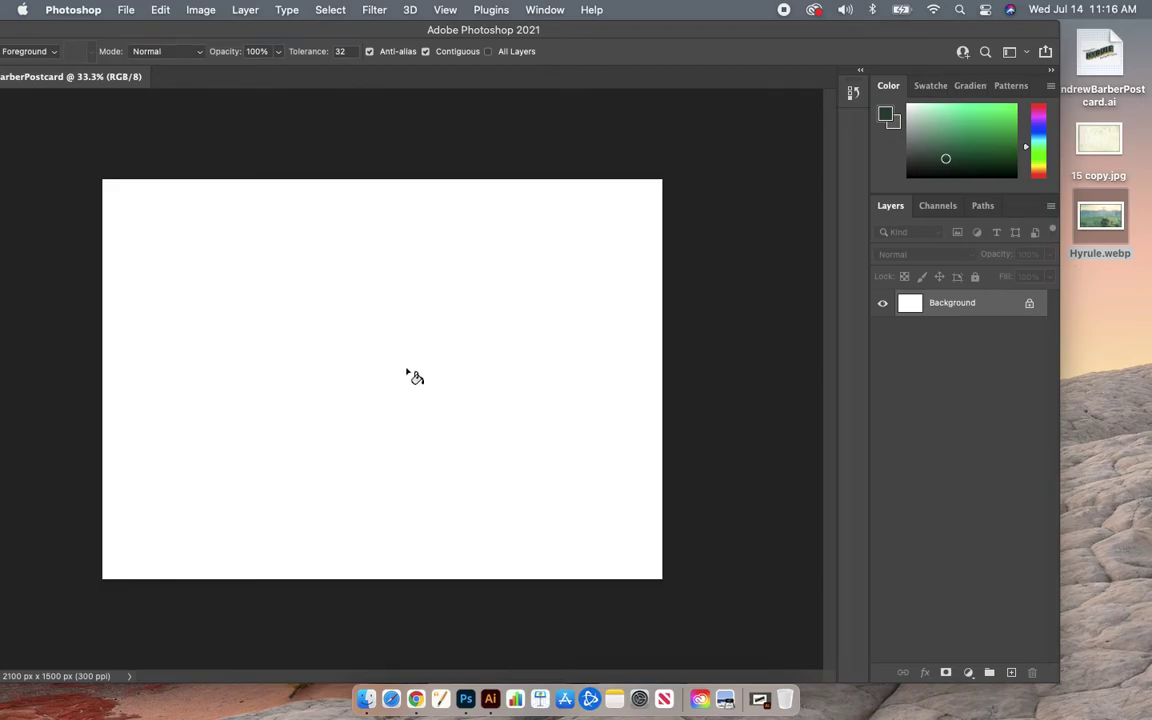
Drag 15 copy.jpg from the desktop onto the postcard canvas
{"action": "left_click", "coordinate": [1104, 145]}
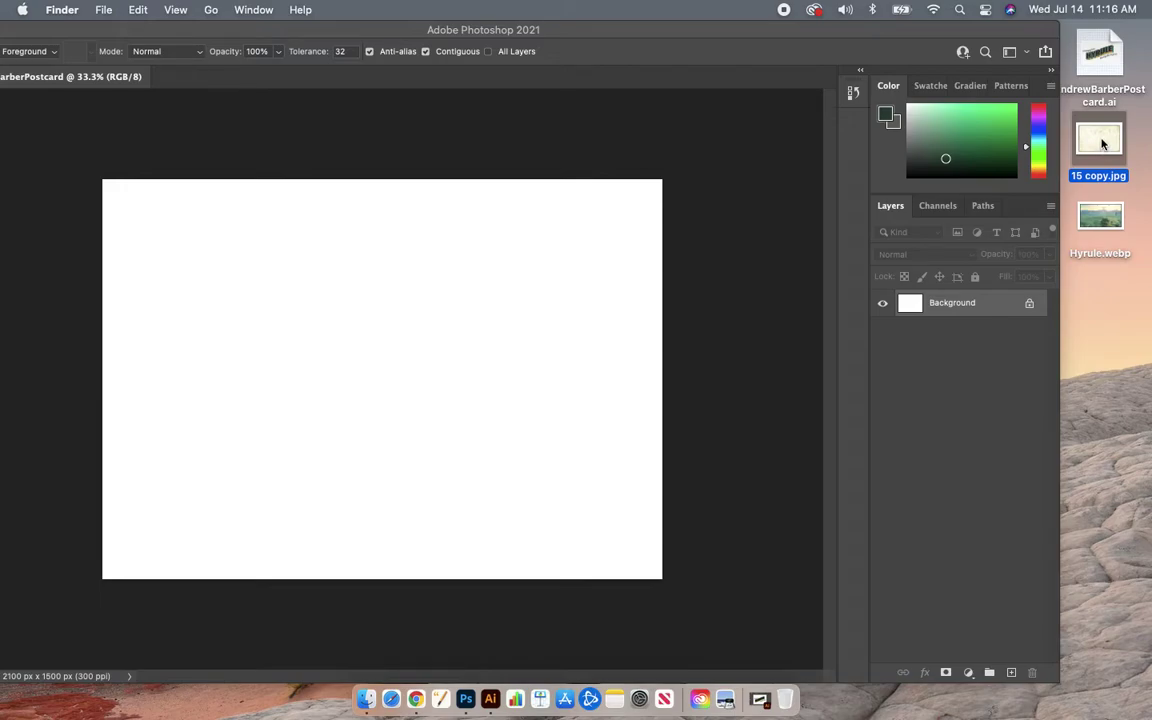
{"action": "left_click_drag", "start_coordinate": [1102, 145], "coordinate": [391, 380]}
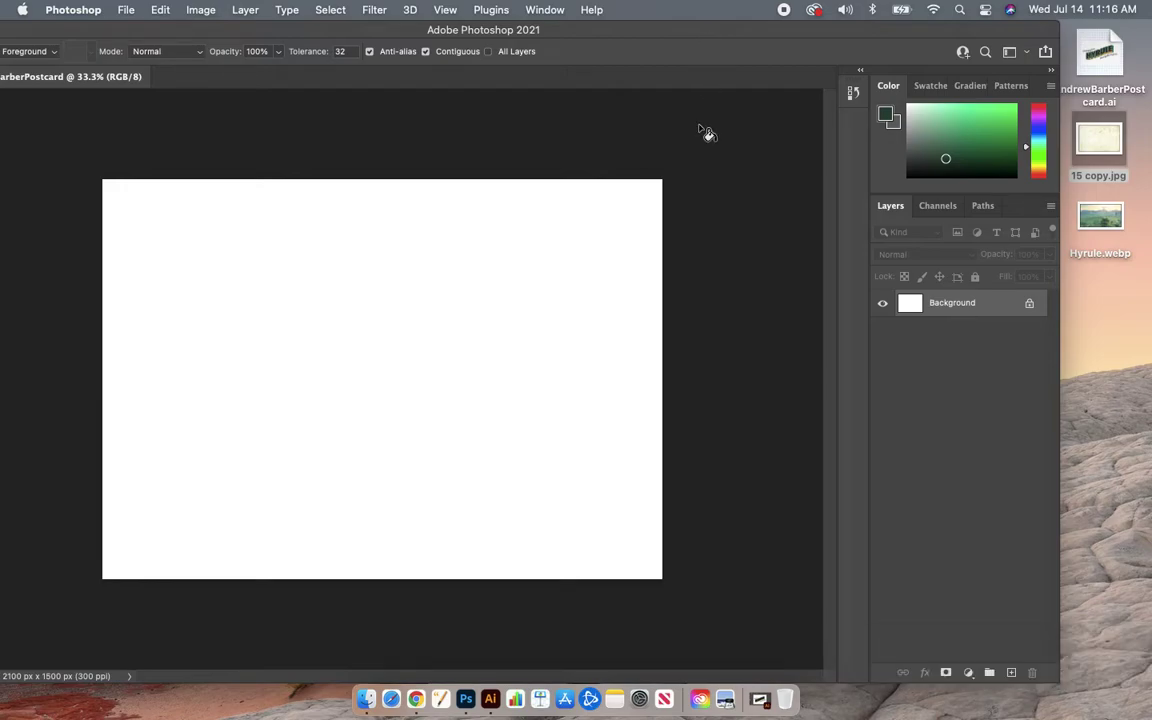
{"action": "left_click_drag", "start_coordinate": [707, 133], "coordinate": [700, 130]}
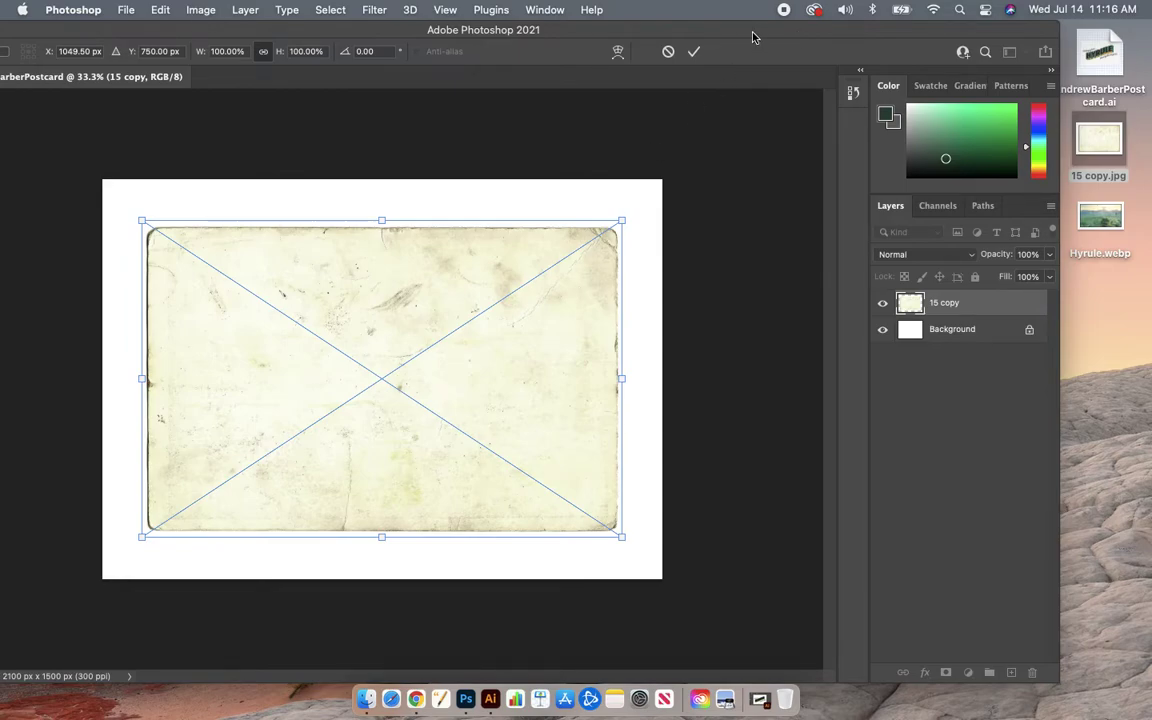
Resize and confirm the placed texture, then delete the 15 copy layer
{"action": "left_click_drag", "start_coordinate": [755, 37], "coordinate": [848, 28]}
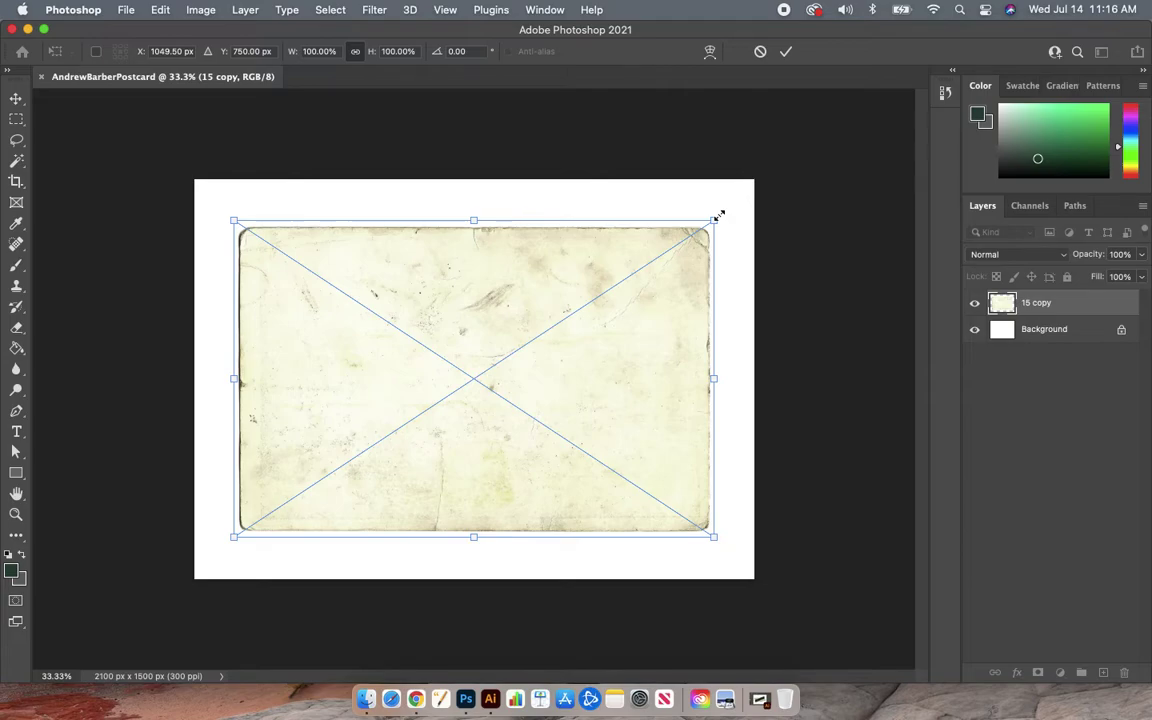
{"action": "left_click_drag", "start_coordinate": [722, 210], "coordinate": [687, 231]}
{"action": "key", "text": "Return"}
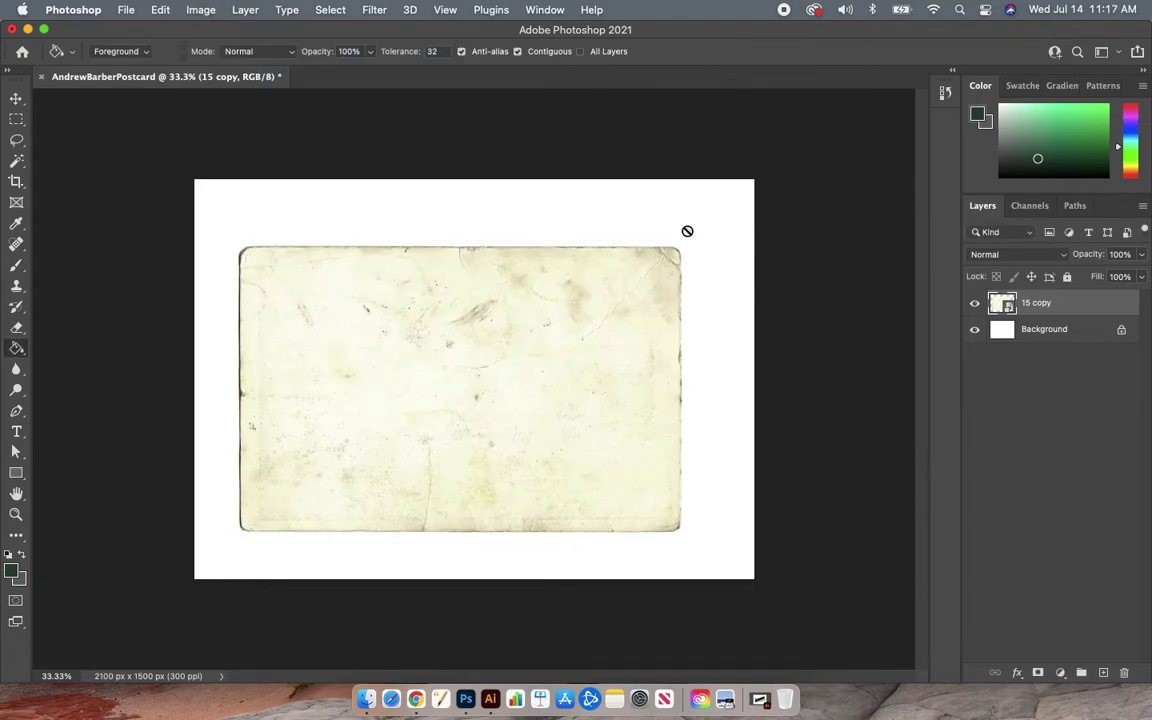
{"action": "left_click", "coordinate": [15, 99]}
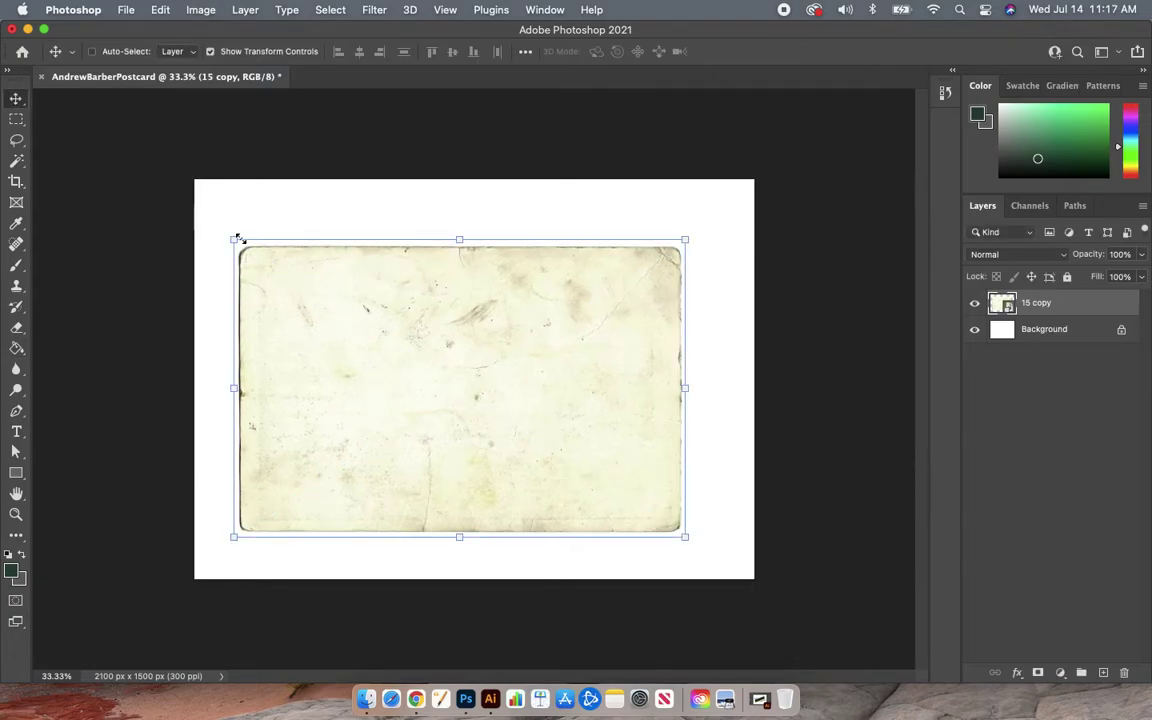
{"action": "key", "text": "Delete"}
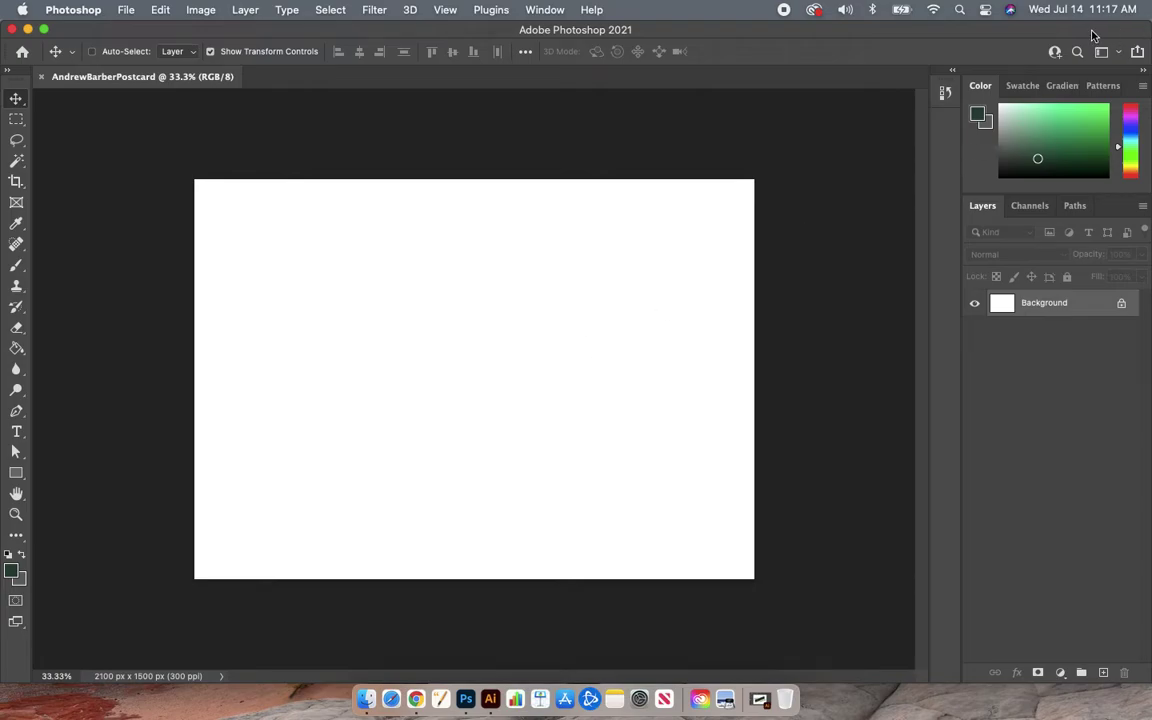
{"action": "key", "text": "F11"}
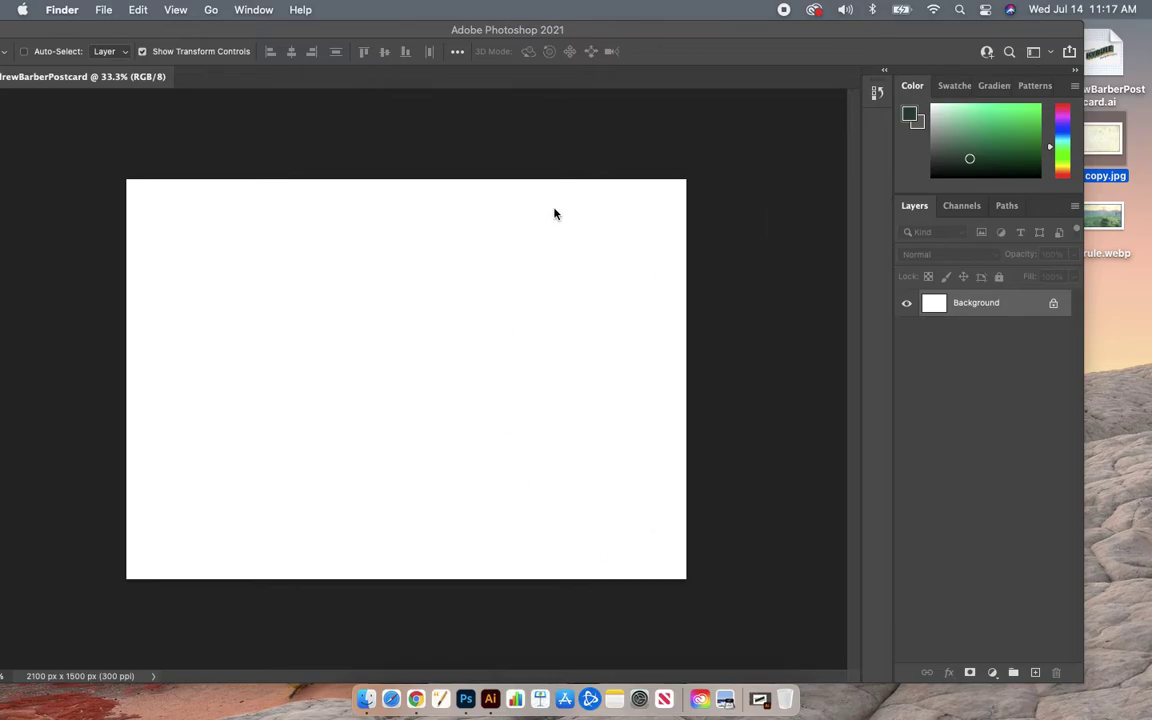
Drag 15 copy.jpg onto the canvas again, then move the Photoshop window back right
{"action": "left_click", "coordinate": [674, 33]}
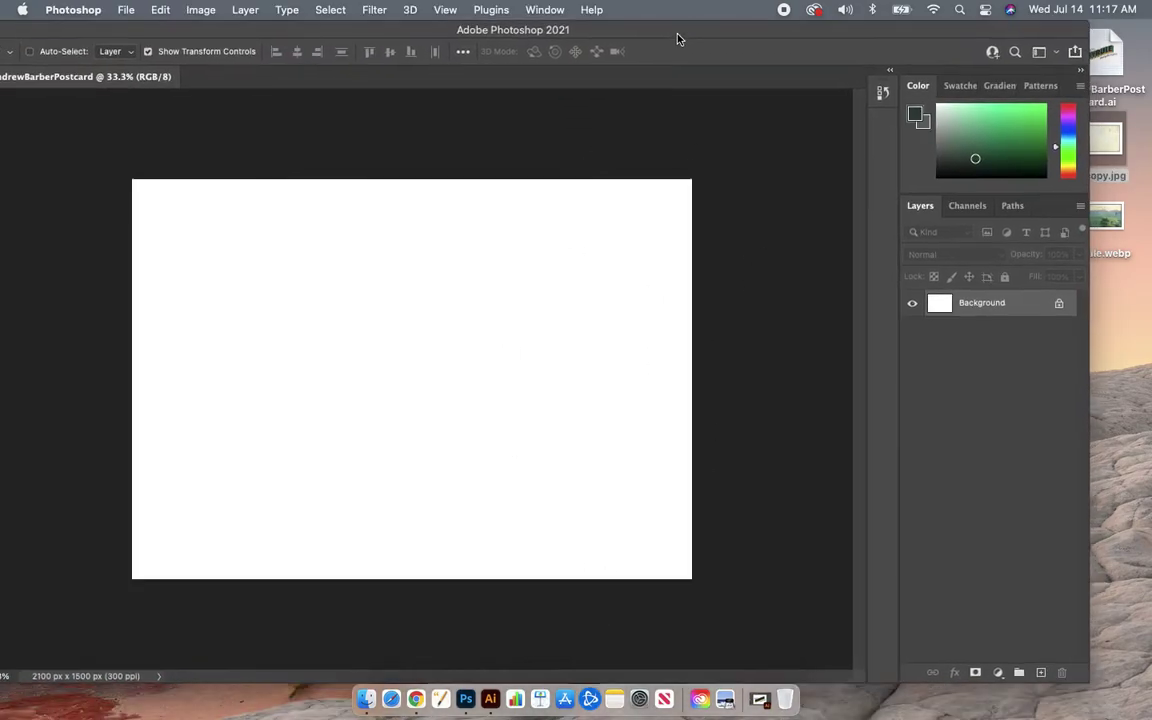
{"action": "left_click_drag", "start_coordinate": [1099, 140], "coordinate": [550, 338]}
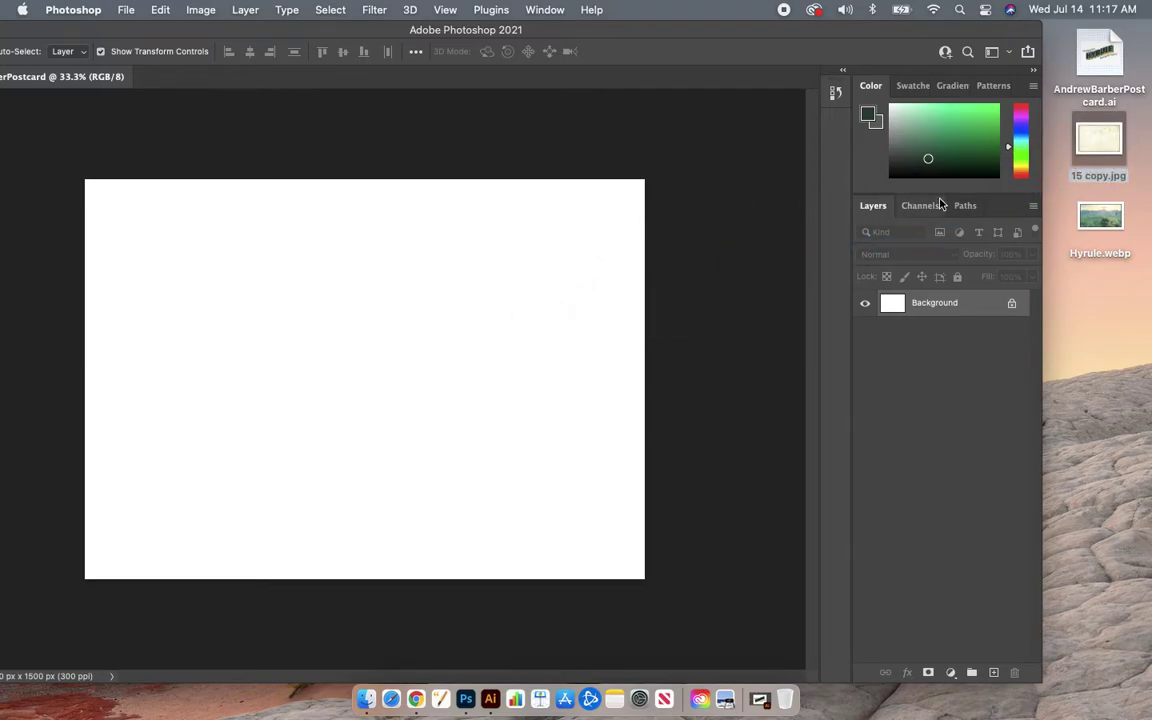
{"action": "left_click", "coordinate": [1099, 145]}
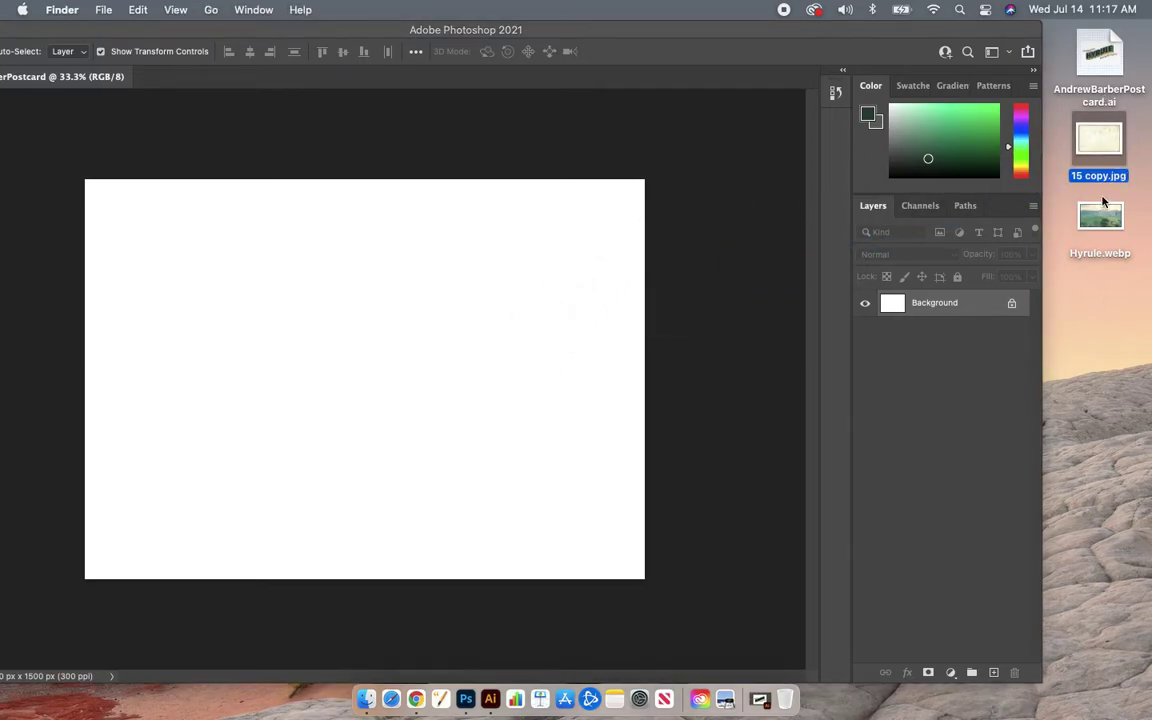
{"action": "left_click_drag", "start_coordinate": [1099, 140], "coordinate": [486, 309]}
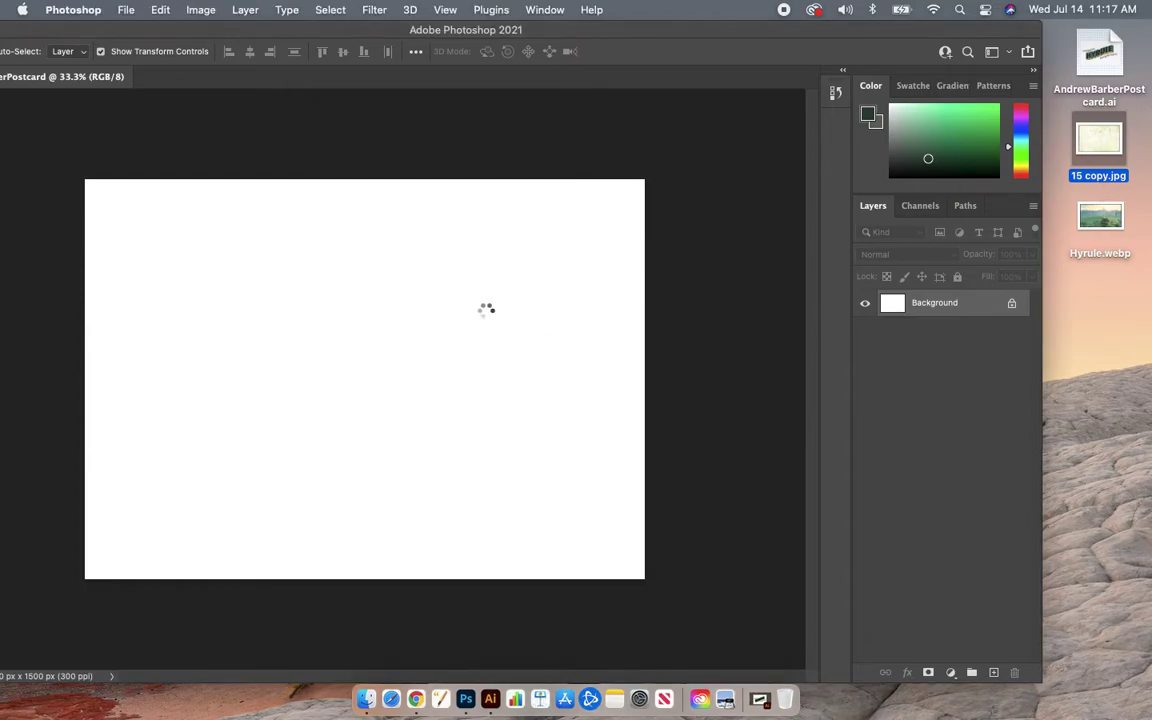
{"action": "left_click_drag", "start_coordinate": [712, 32], "coordinate": [812, 27]}
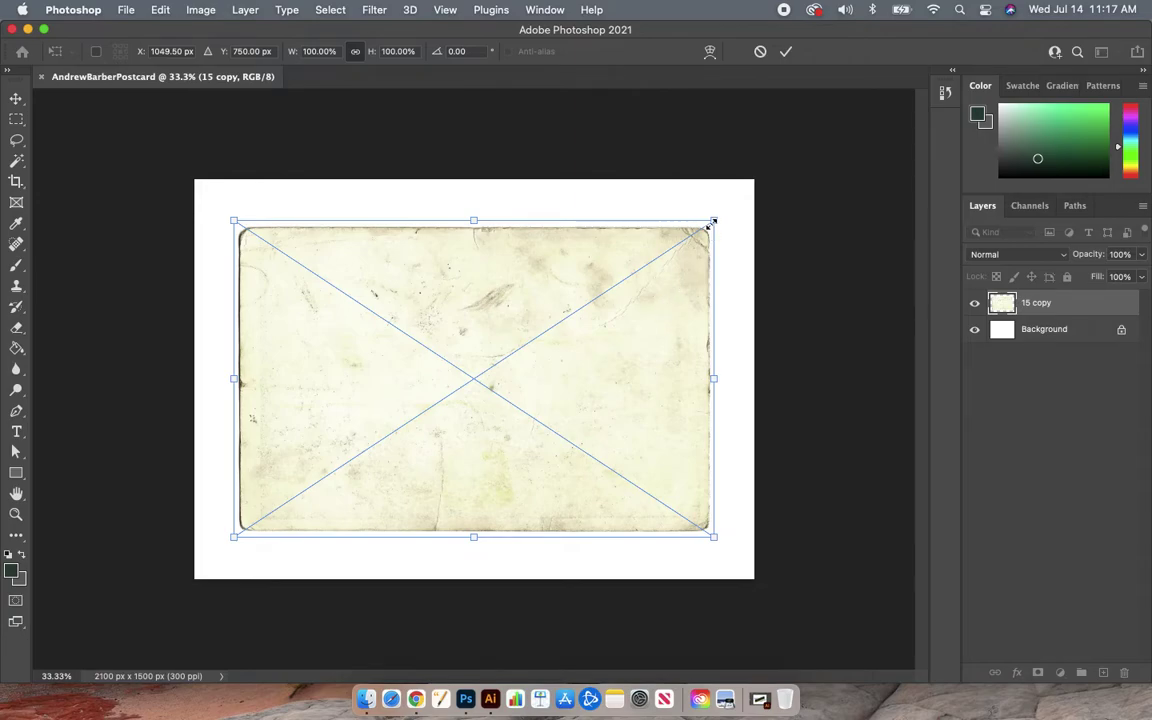
Scale the '15 copy' texture to 132.68%, centre it over the canvas, and commit
{"action": "left_click_drag", "start_coordinate": [713, 221], "coordinate": [754, 193]}
{"action": "left_click_drag", "start_coordinate": [626, 370], "coordinate": [587, 357]}
{"action": "left_click_drag", "start_coordinate": [717, 523], "coordinate": [828, 622]}
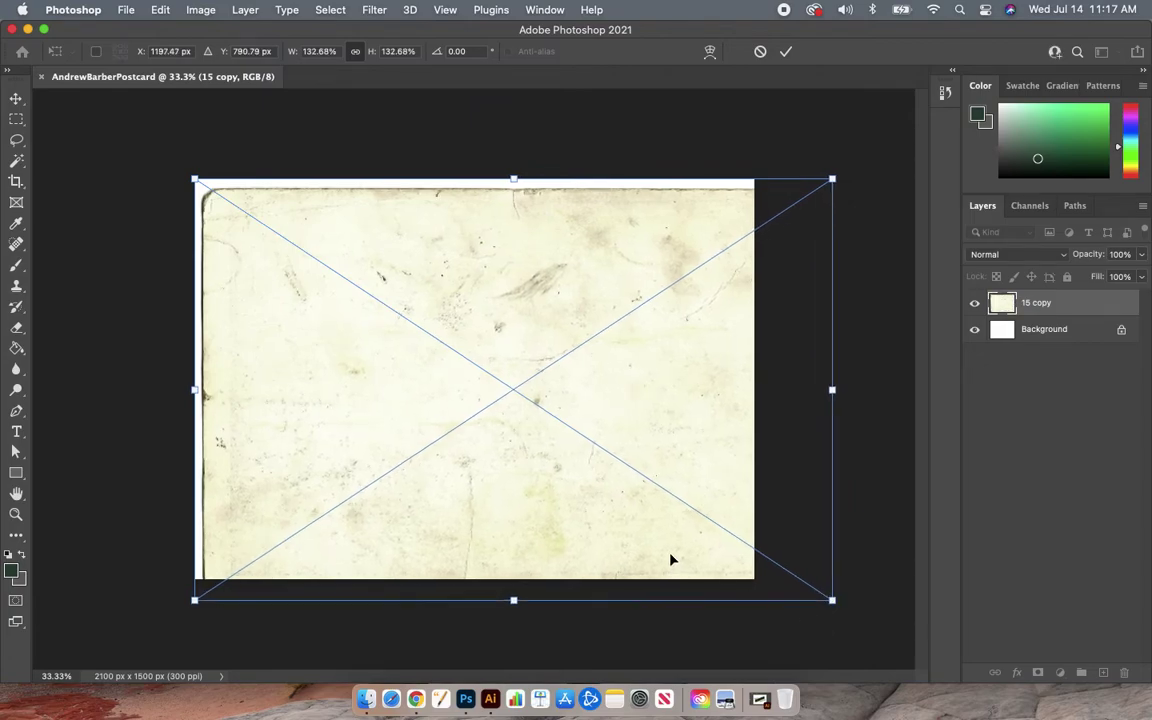
{"action": "left_click_drag", "start_coordinate": [671, 560], "coordinate": [641, 548]}
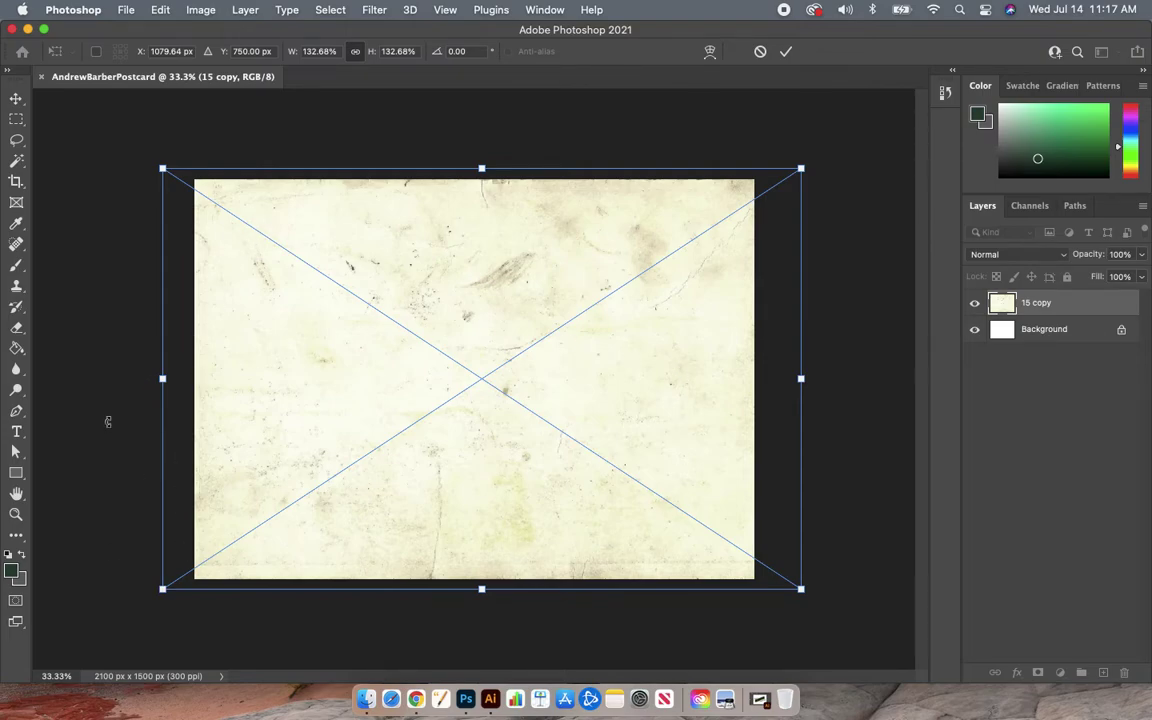
{"action": "key", "text": "Return"}
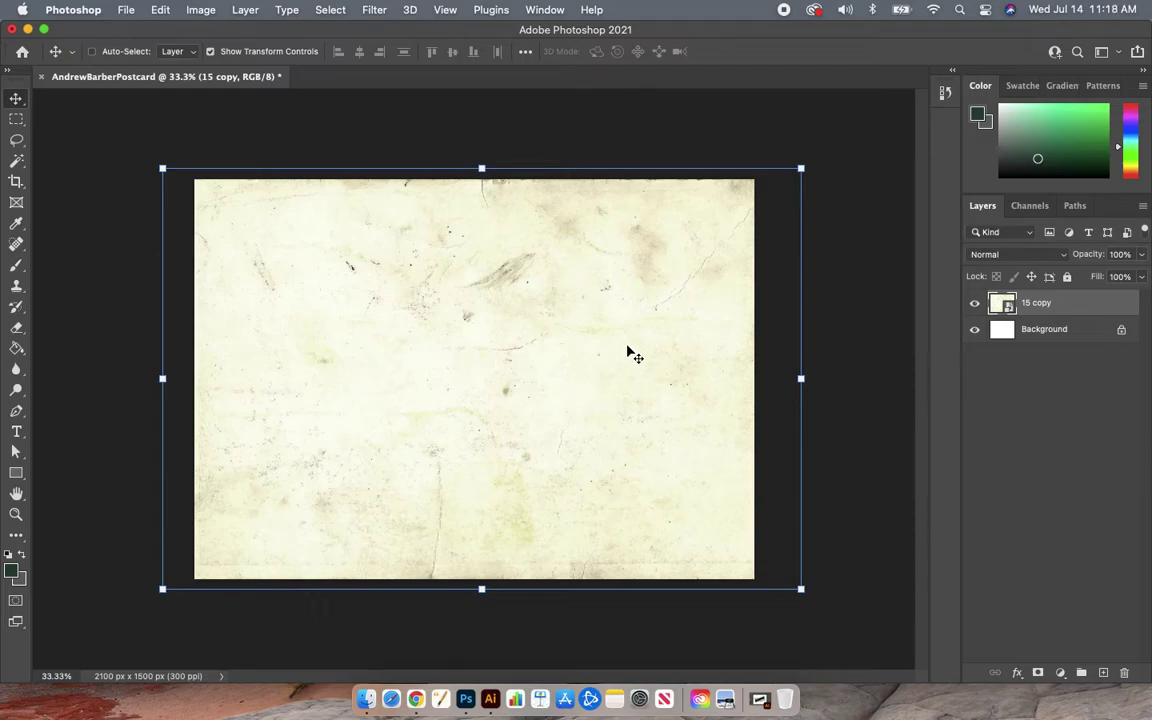
Revert the document to its blank new-document state from the History panel
{"action": "left_click", "coordinate": [942, 94]}
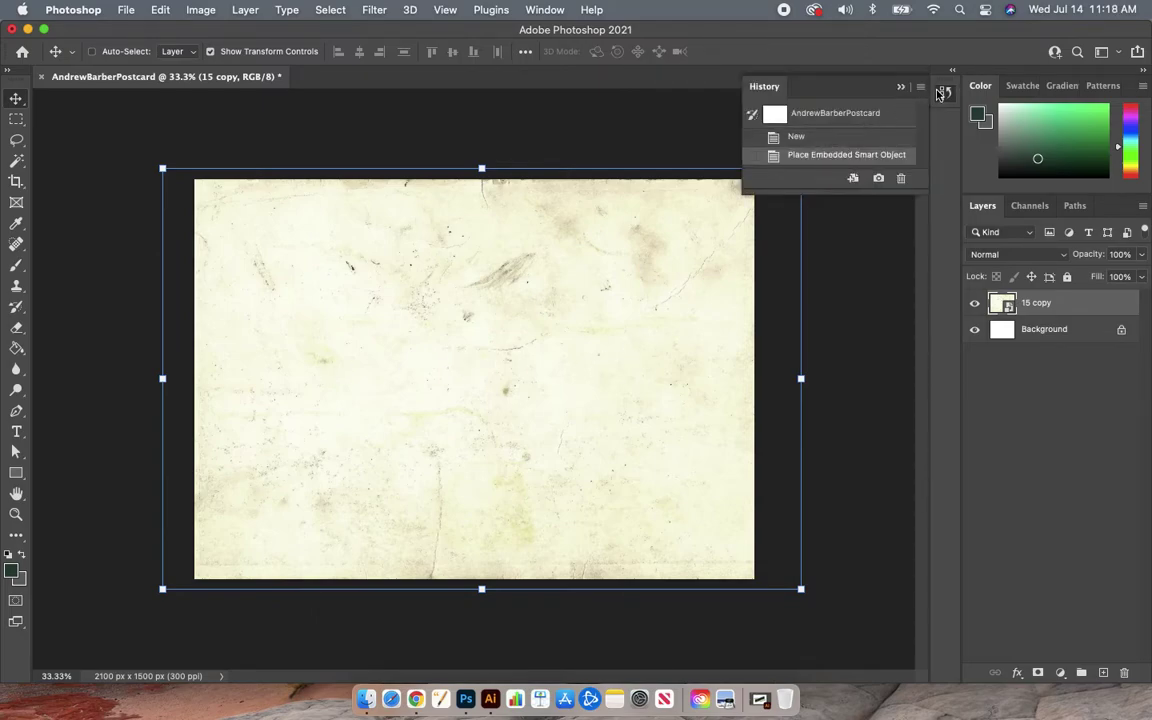
{"action": "left_click", "coordinate": [861, 140]}
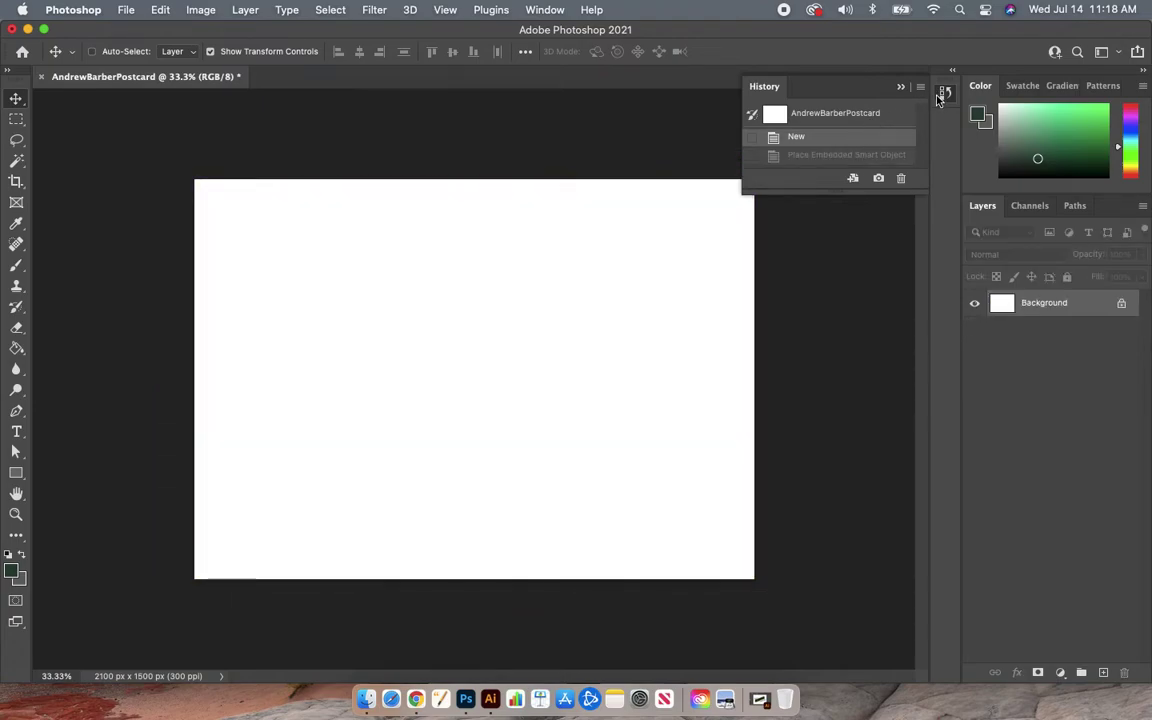
{"action": "left_click", "coordinate": [848, 87]}
Re-place 15 copy.jpg at original size, leaving Show Transform Controls on
{"action": "left_click_drag", "start_coordinate": [1148, 173], "coordinate": [1042, 173]}
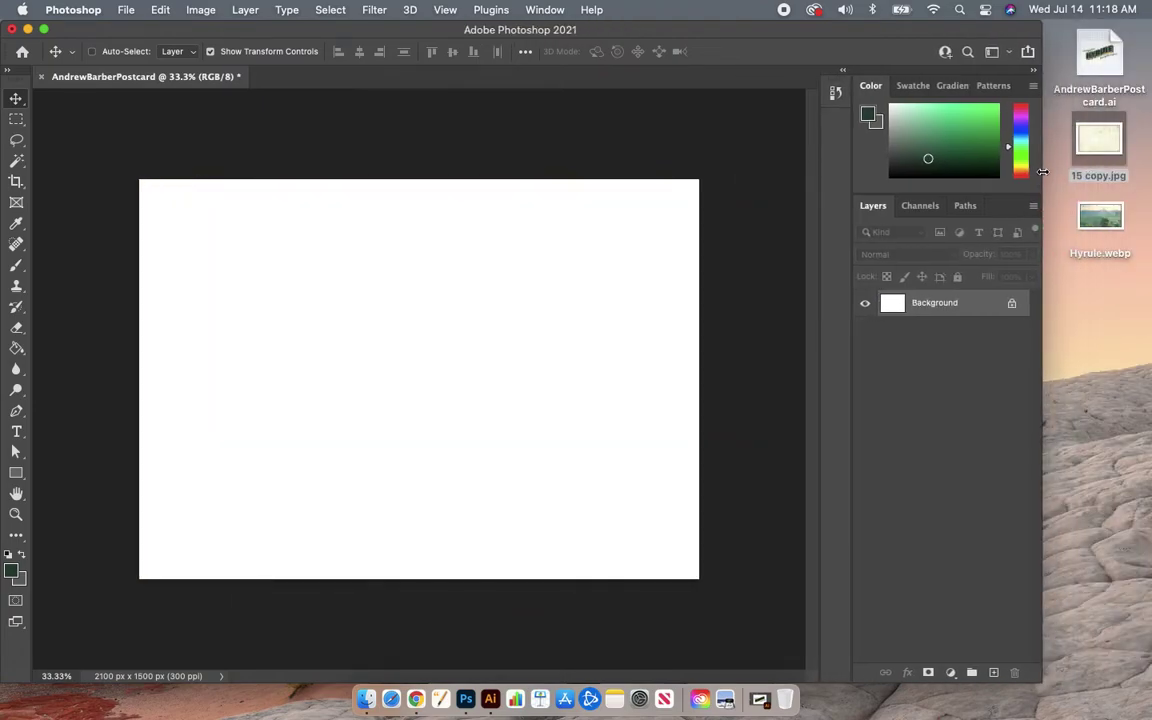
{"action": "left_click_drag", "start_coordinate": [1099, 140], "coordinate": [499, 270]}
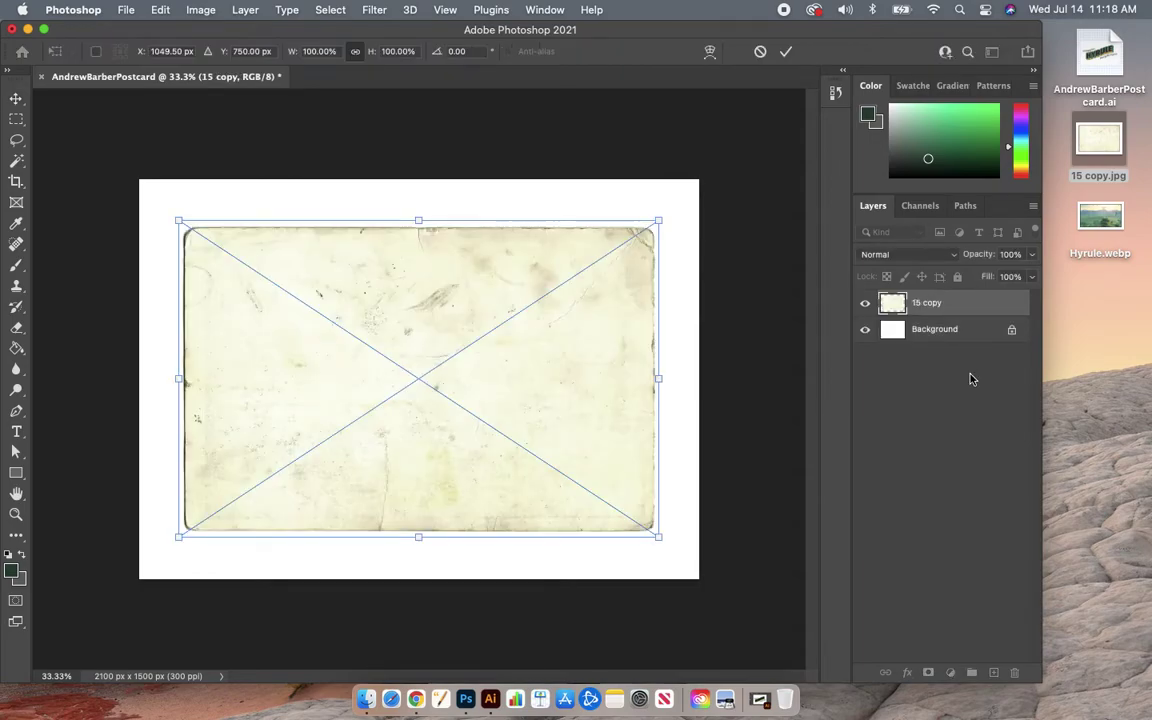
{"action": "double_click", "coordinate": [1042, 378]}
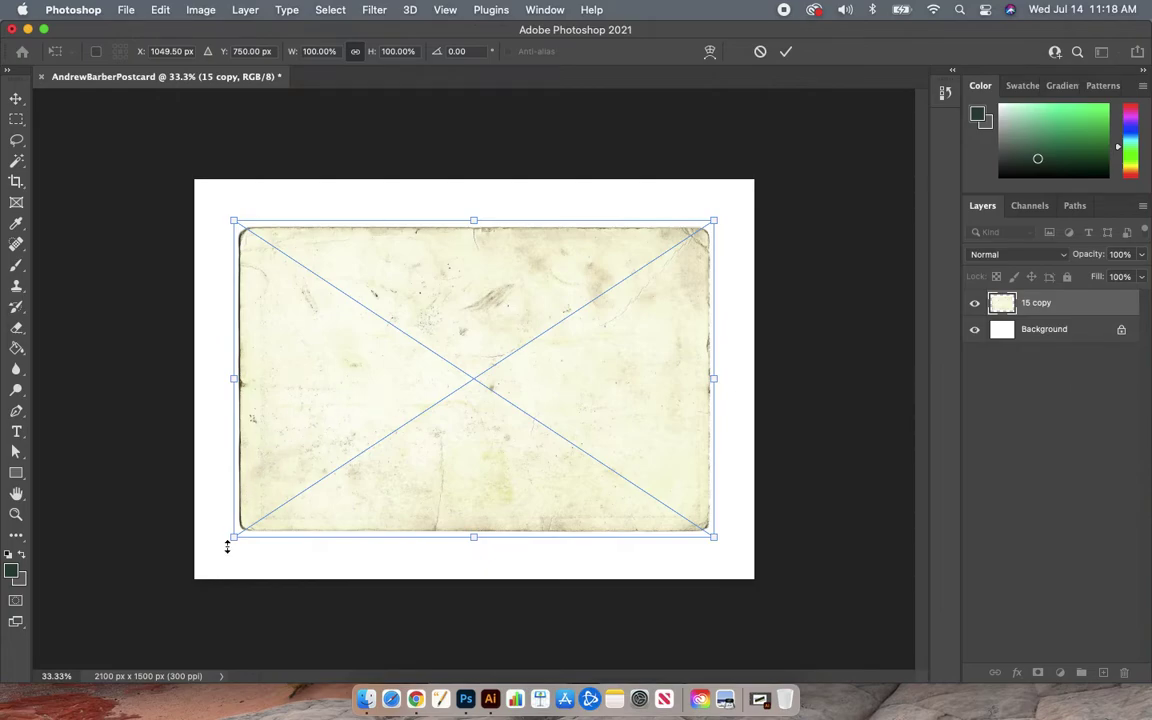
{"action": "left_click", "coordinate": [16, 100]}
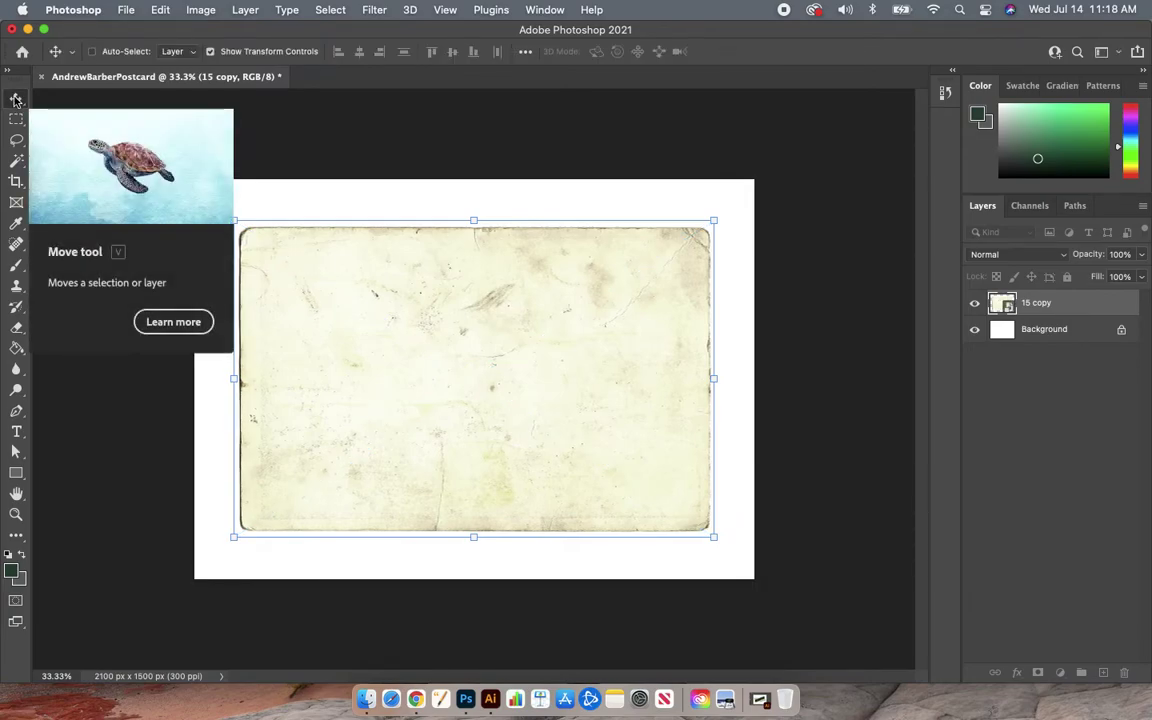
{"action": "left_click", "coordinate": [210, 51]}
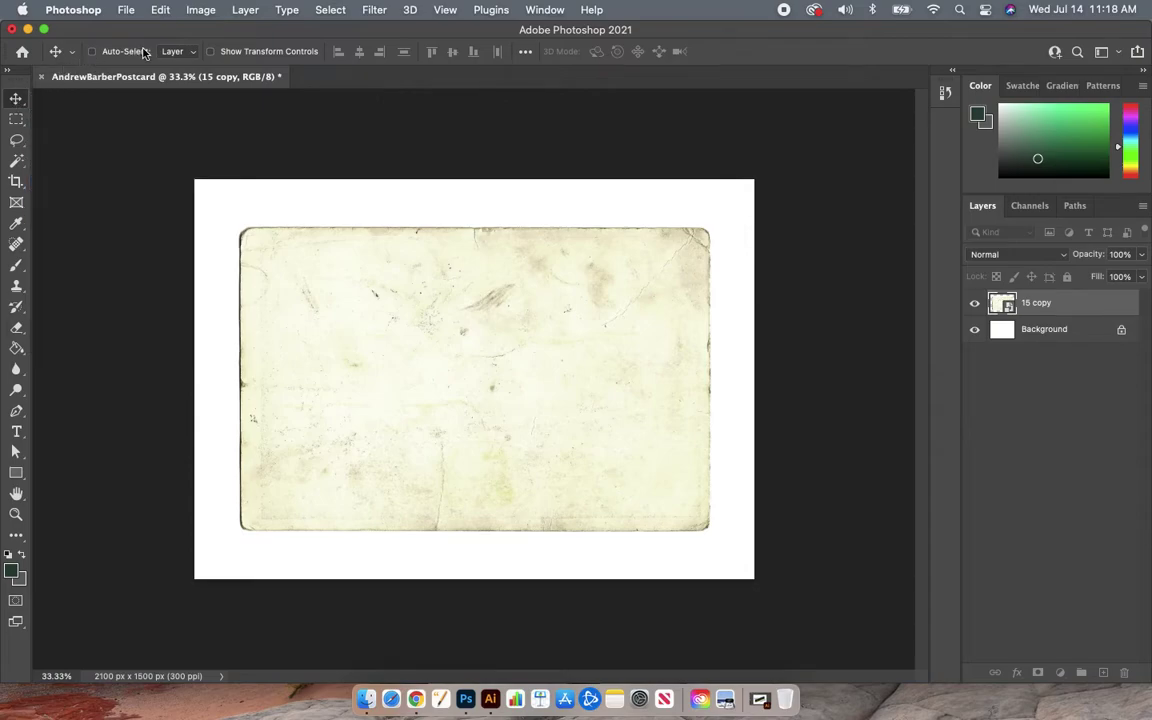
{"action": "left_click", "coordinate": [210, 52]}
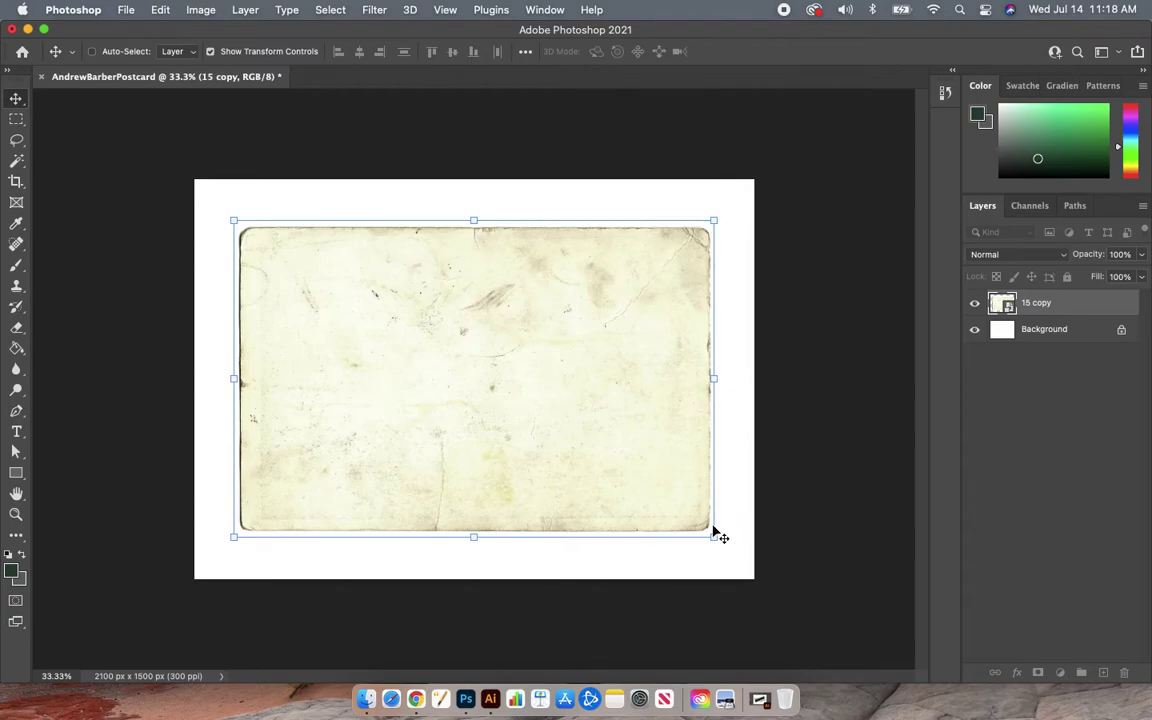
Scale the '15 copy' texture to 134.75% so it extends past every canvas edge
{"action": "left_click_drag", "start_coordinate": [713, 536], "coordinate": [806, 601]}
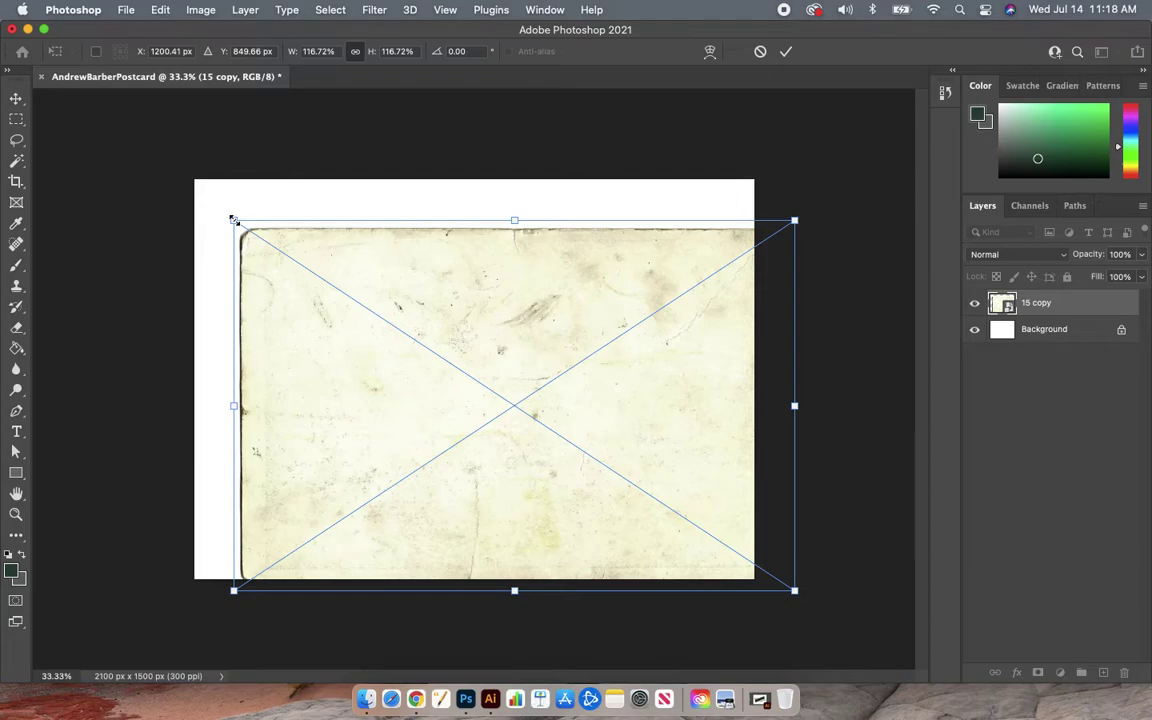
{"action": "left_click_drag", "start_coordinate": [233, 220], "coordinate": [146, 160]}
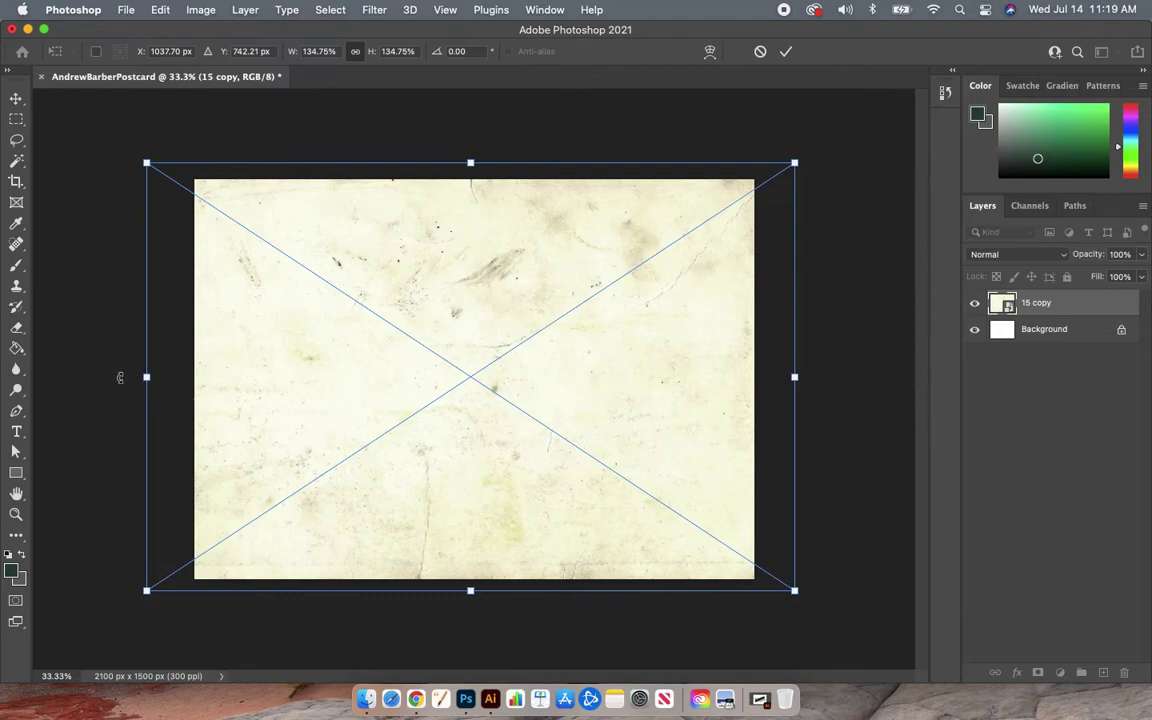
{"action": "key", "text": "Return"}
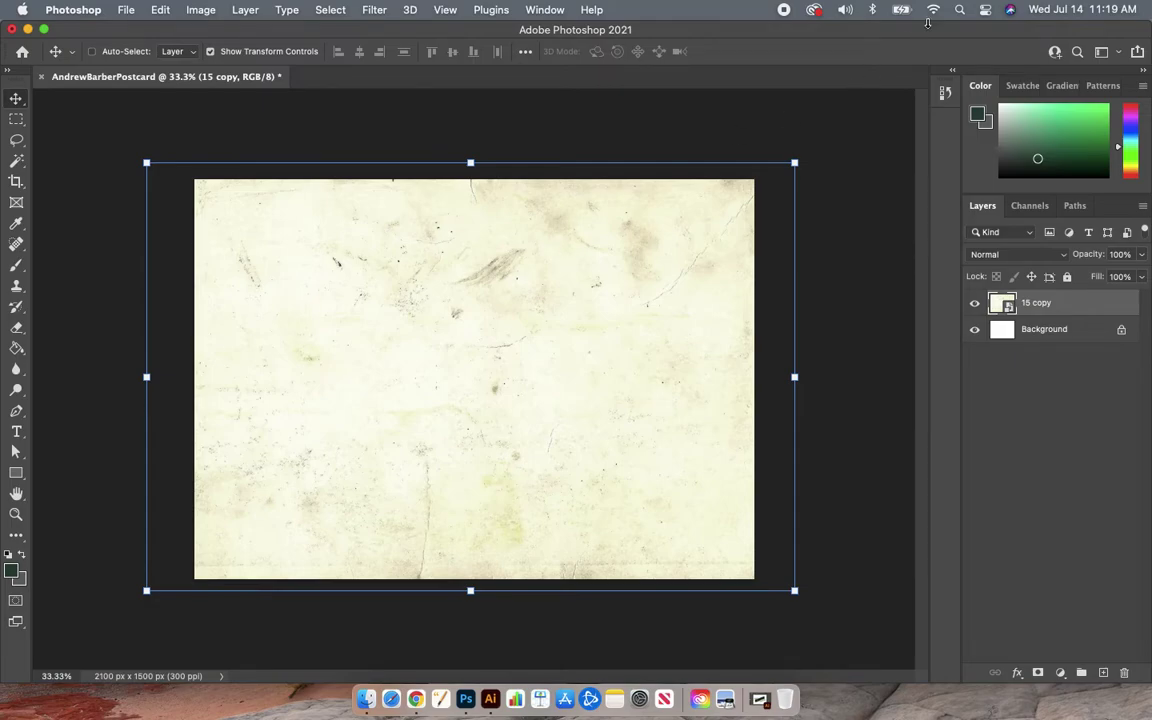
Try placing Hyrule.webp into the postcard and dismiss the could-not-place error
{"action": "left_click_drag", "start_coordinate": [916, 33], "coordinate": [878, 33]}
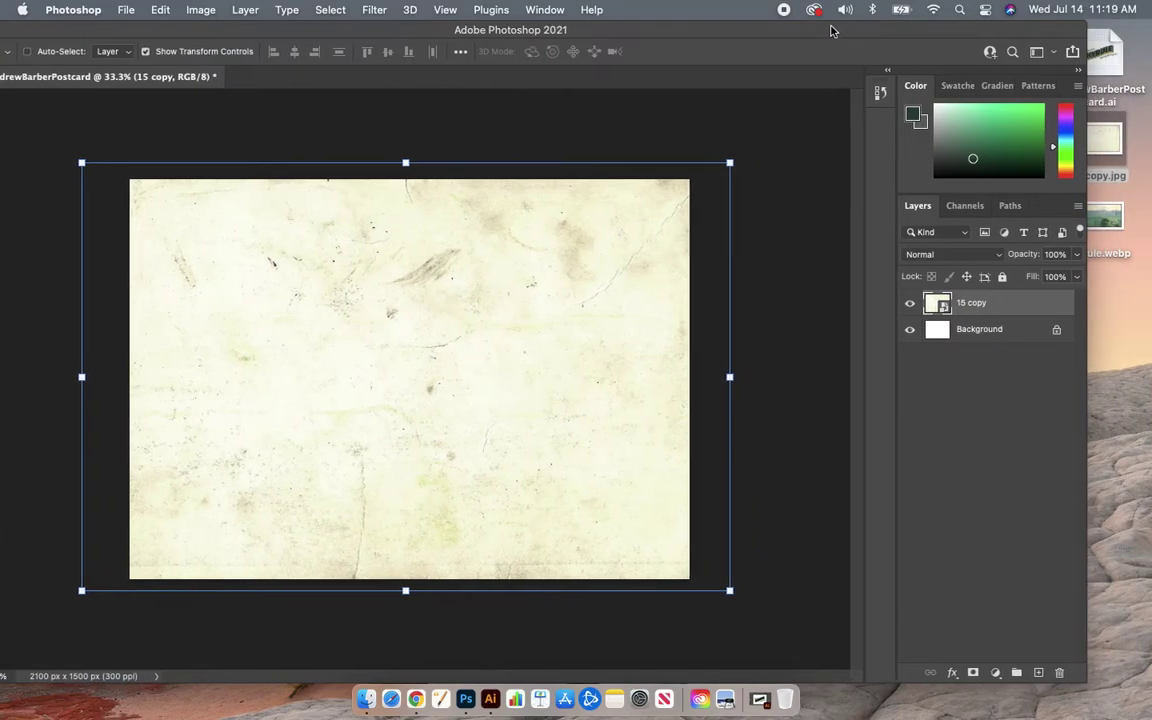
{"action": "left_click_drag", "start_coordinate": [827, 30], "coordinate": [797, 30]}
{"action": "left_click", "coordinate": [1104, 226]}
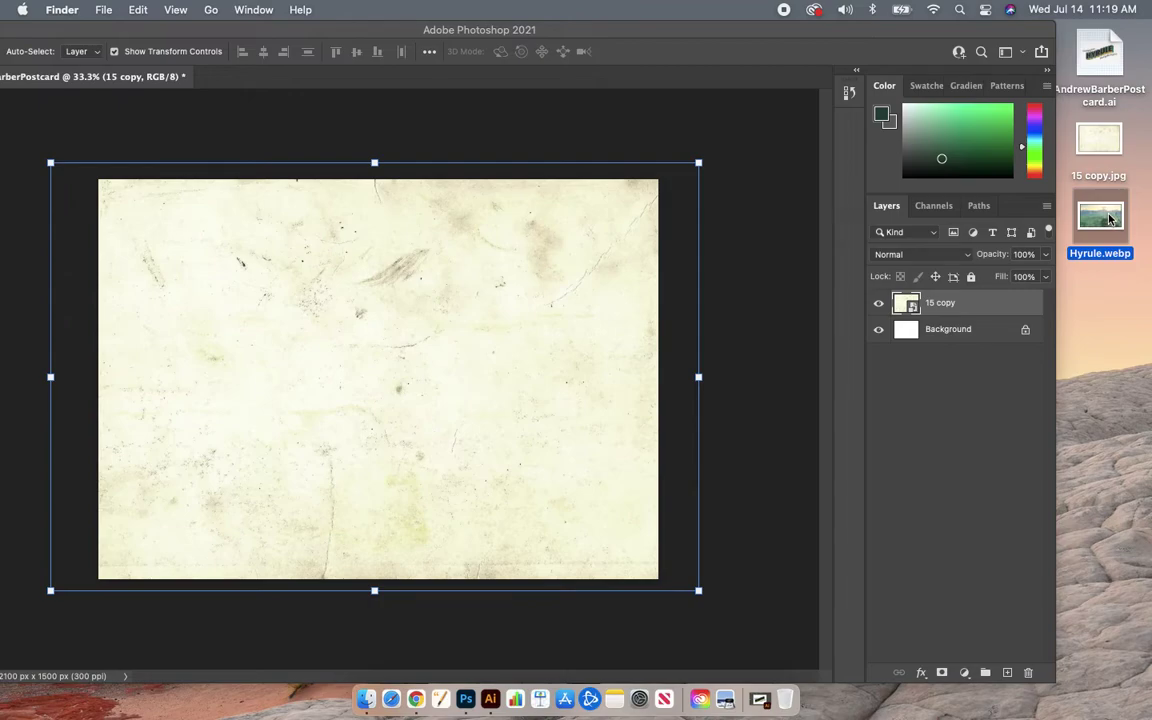
{"action": "left_click_drag", "start_coordinate": [1109, 220], "coordinate": [523, 348]}
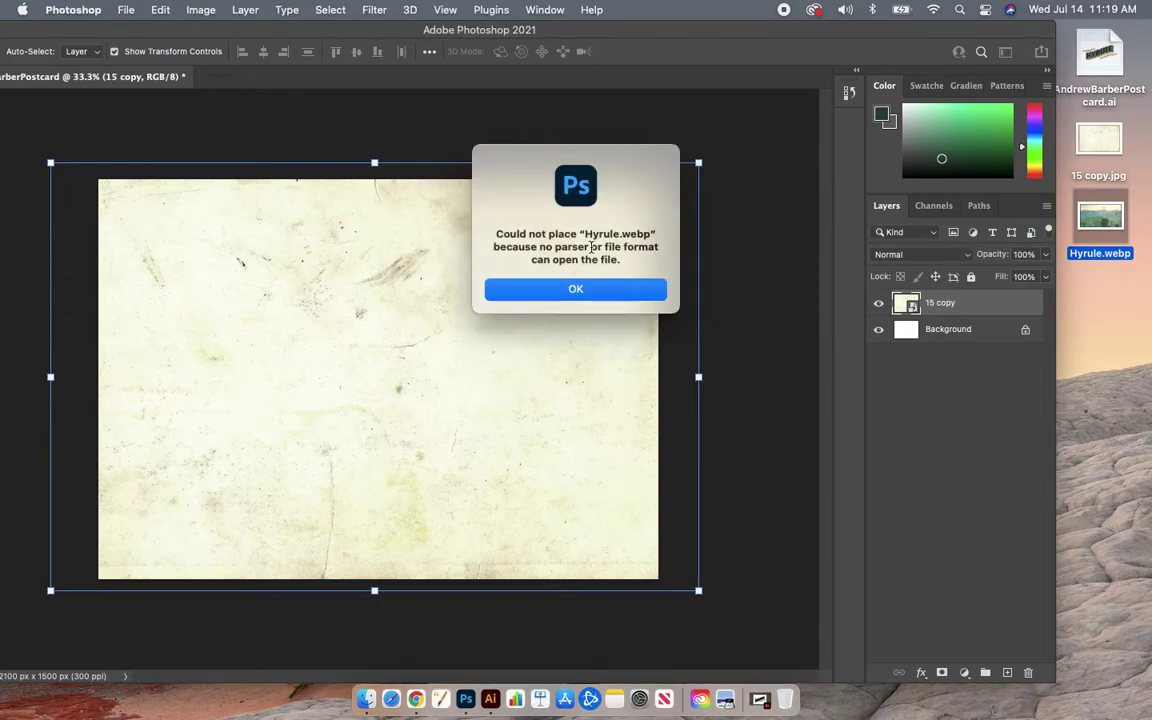
{"action": "left_click", "coordinate": [552, 288]}
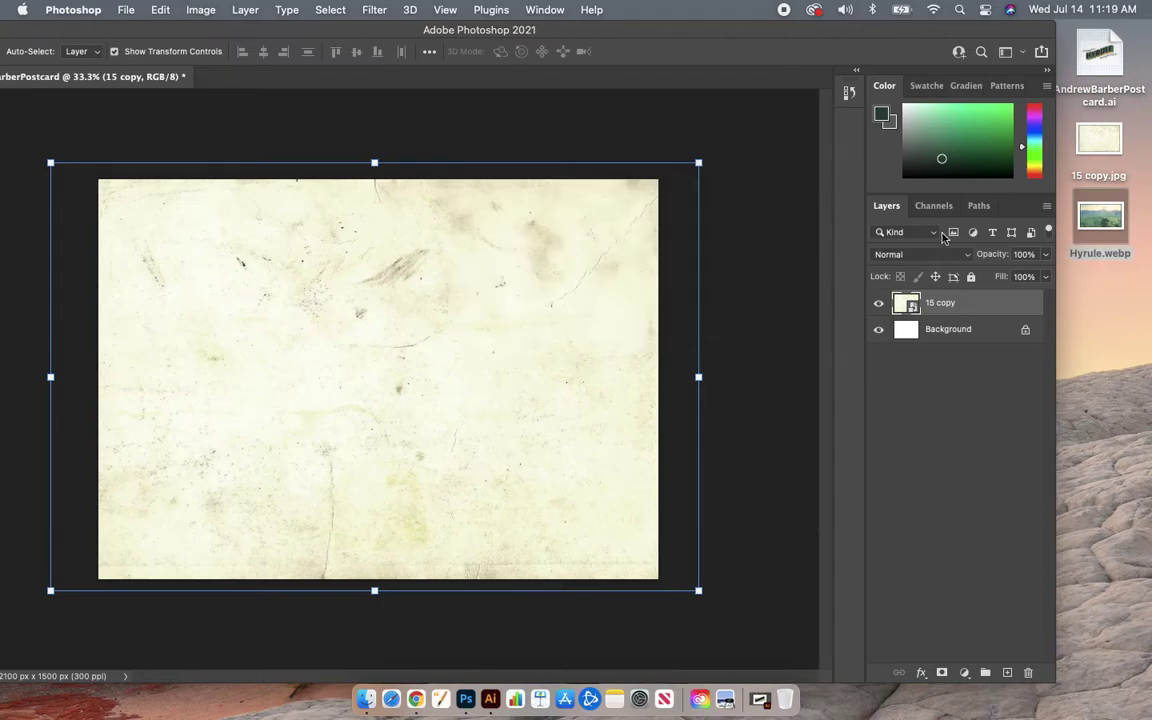
Rename the file to Hyrule.jpeg and retry placing it, dismissing the second error
{"action": "left_click", "coordinate": [1122, 255]}
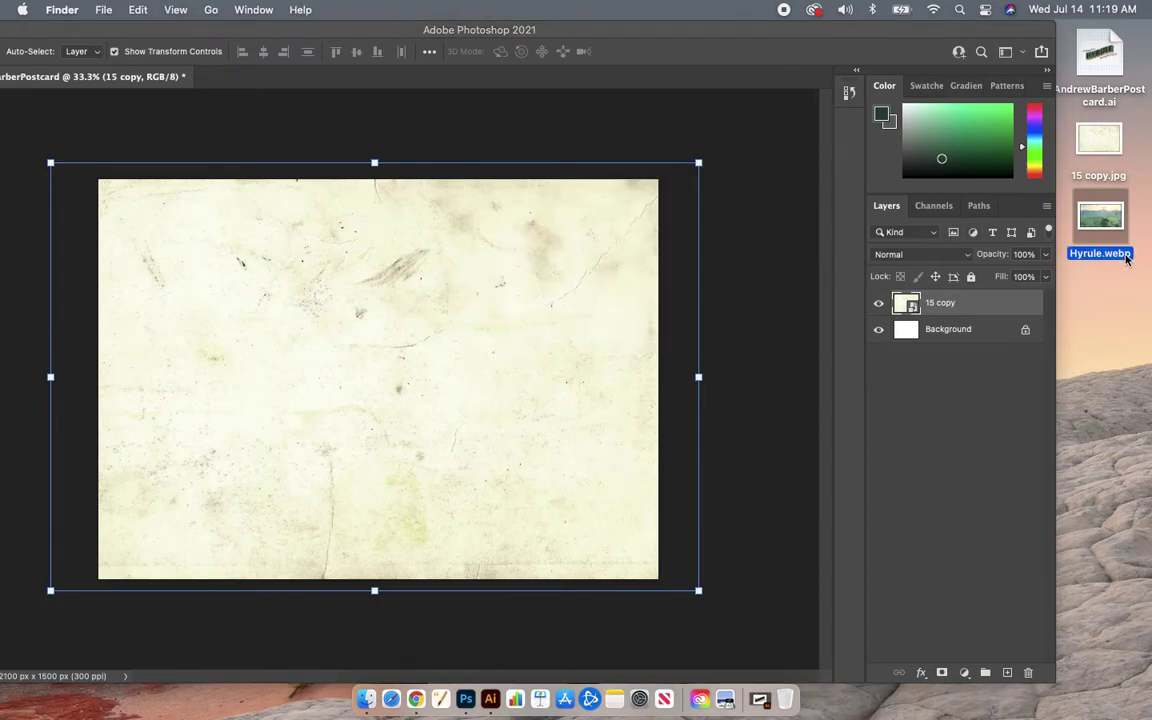
{"action": "left_click", "coordinate": [1126, 256]}
{"action": "key", "text": "BackSpace"}
{"action": "key", "text": "BackSpace"}
{"action": "key", "text": "BackSpace"}
{"action": "key", "text": "BackSpace"}
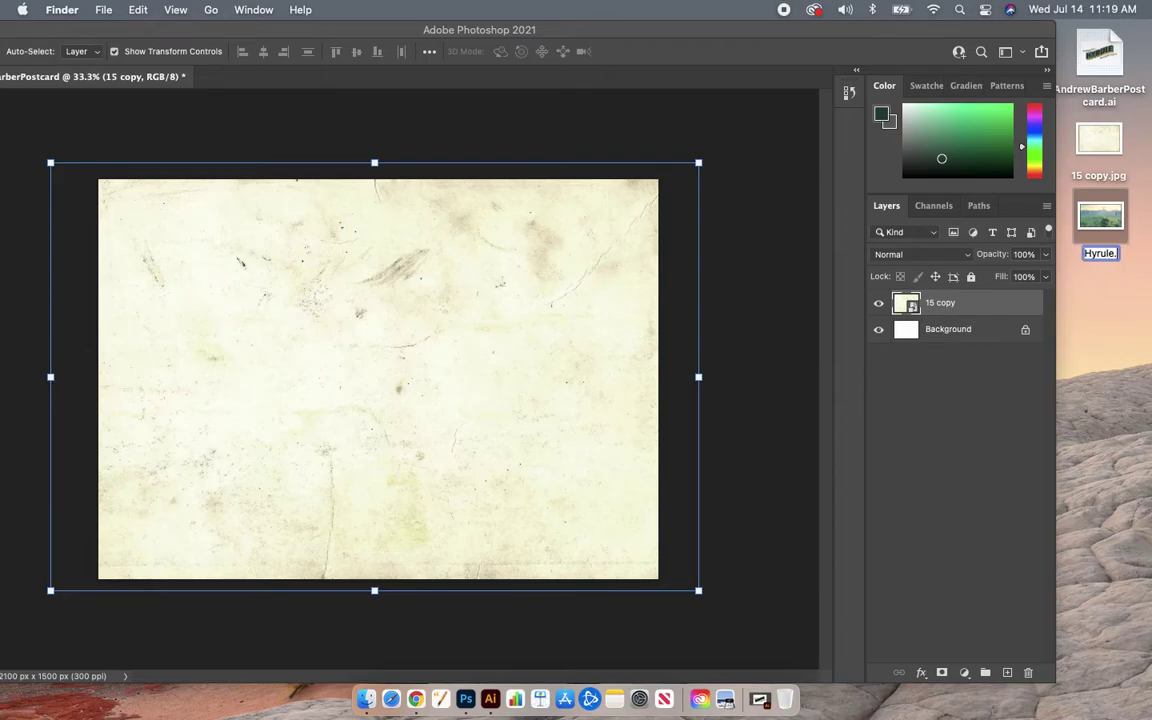
{"action": "type", "text": "jpeg"}
{"action": "key", "text": "Return"}
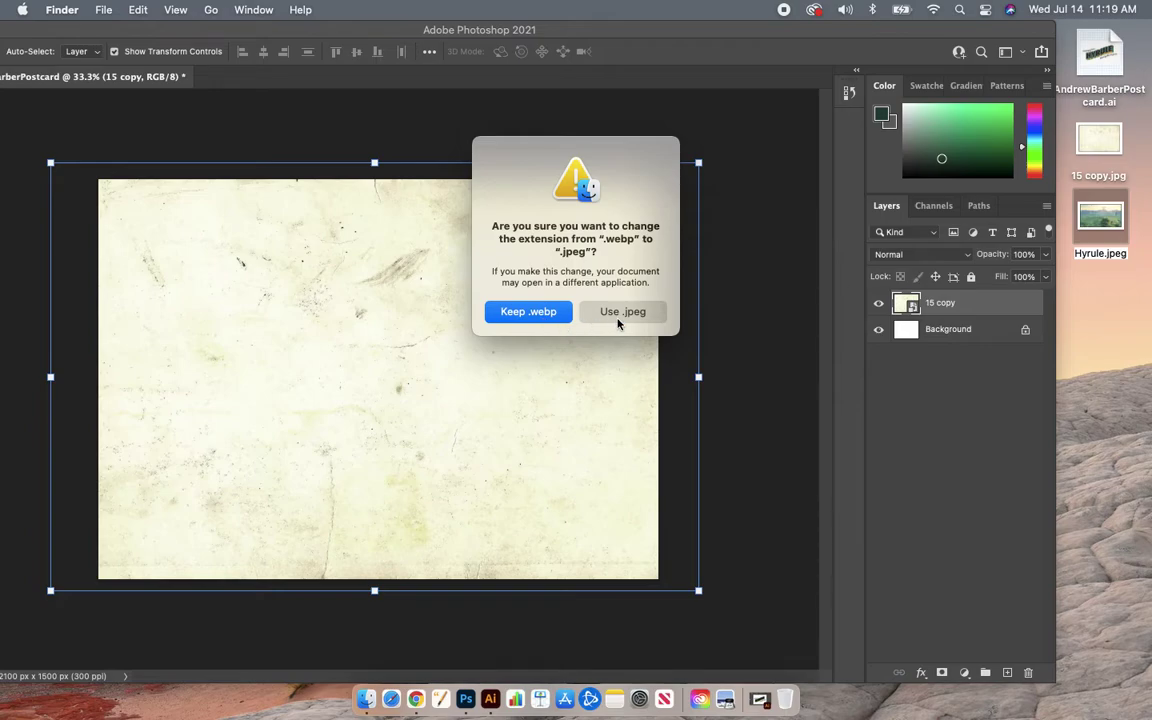
{"action": "left_click", "coordinate": [615, 314]}
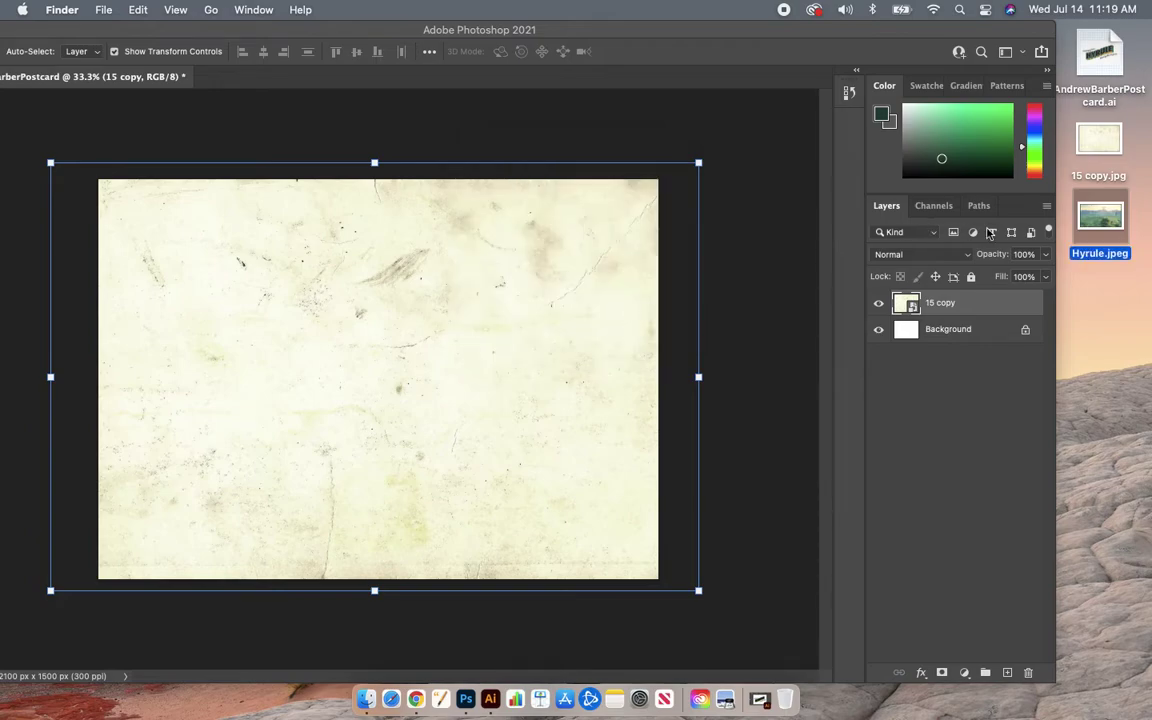
{"action": "left_click_drag", "start_coordinate": [1100, 215], "coordinate": [423, 283]}
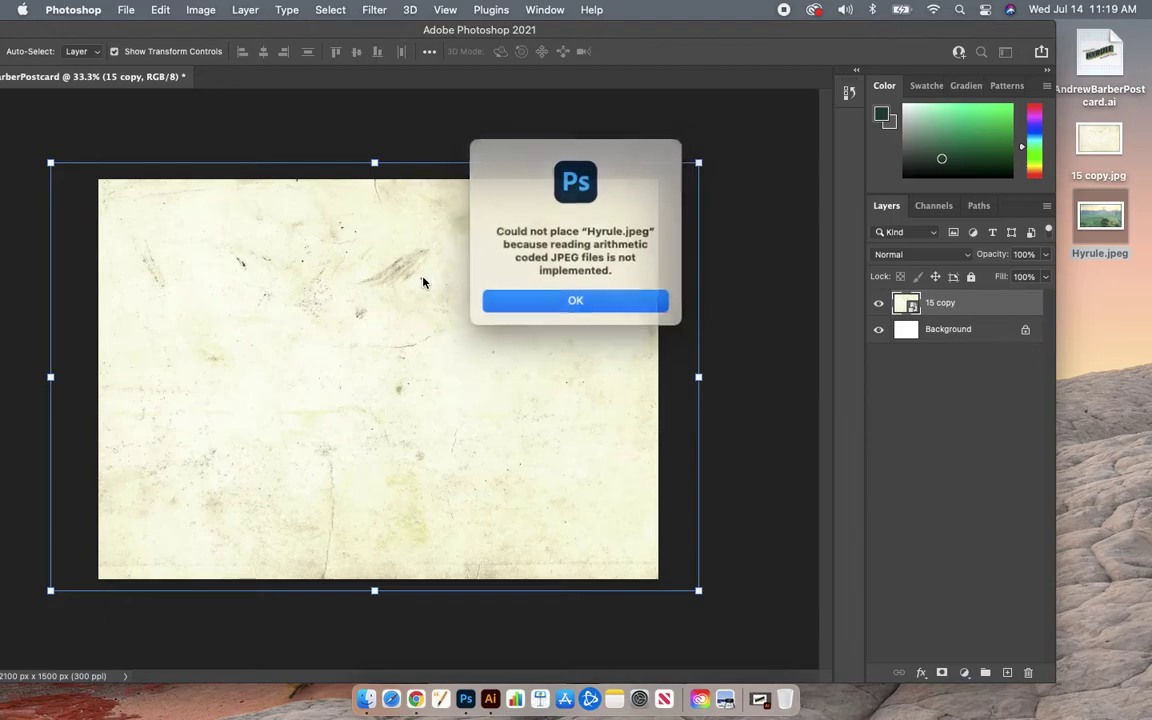
{"action": "left_click", "coordinate": [553, 299]}
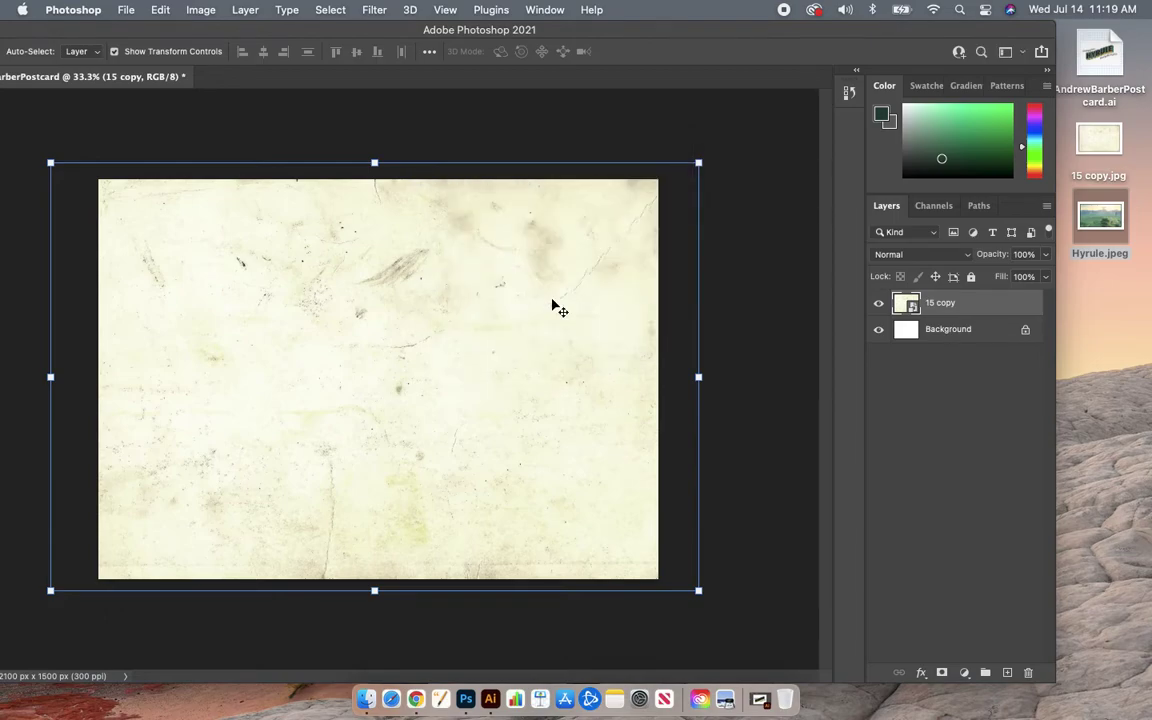
{"action": "left_click", "coordinate": [1108, 298]}
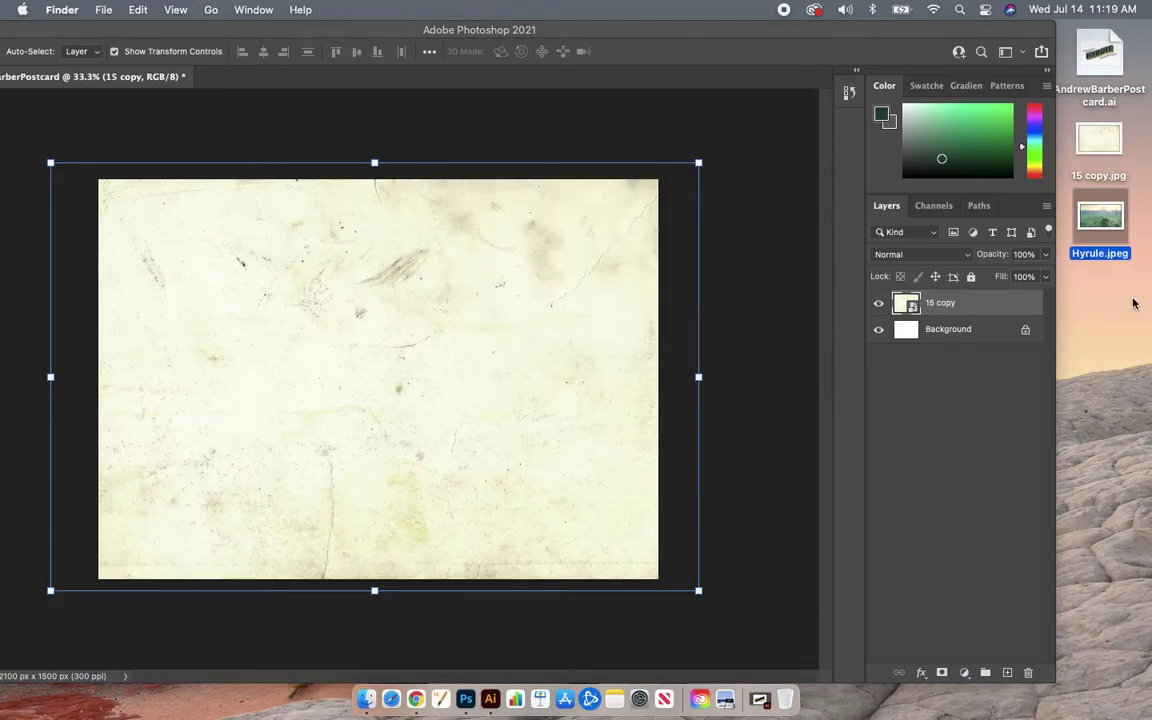
Search Chrome for 'hyrule landscape' and save the Great Plateau image to the desktop
{"action": "left_click", "coordinate": [412, 684]}
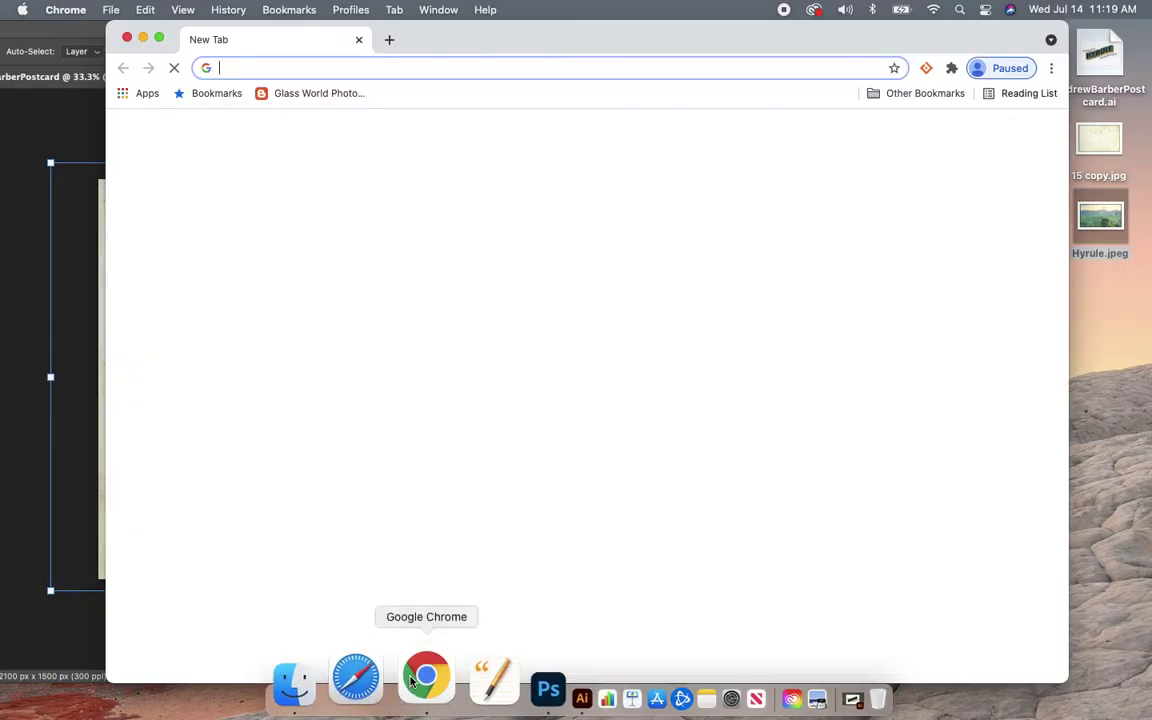
{"action": "type", "text": "hy"}
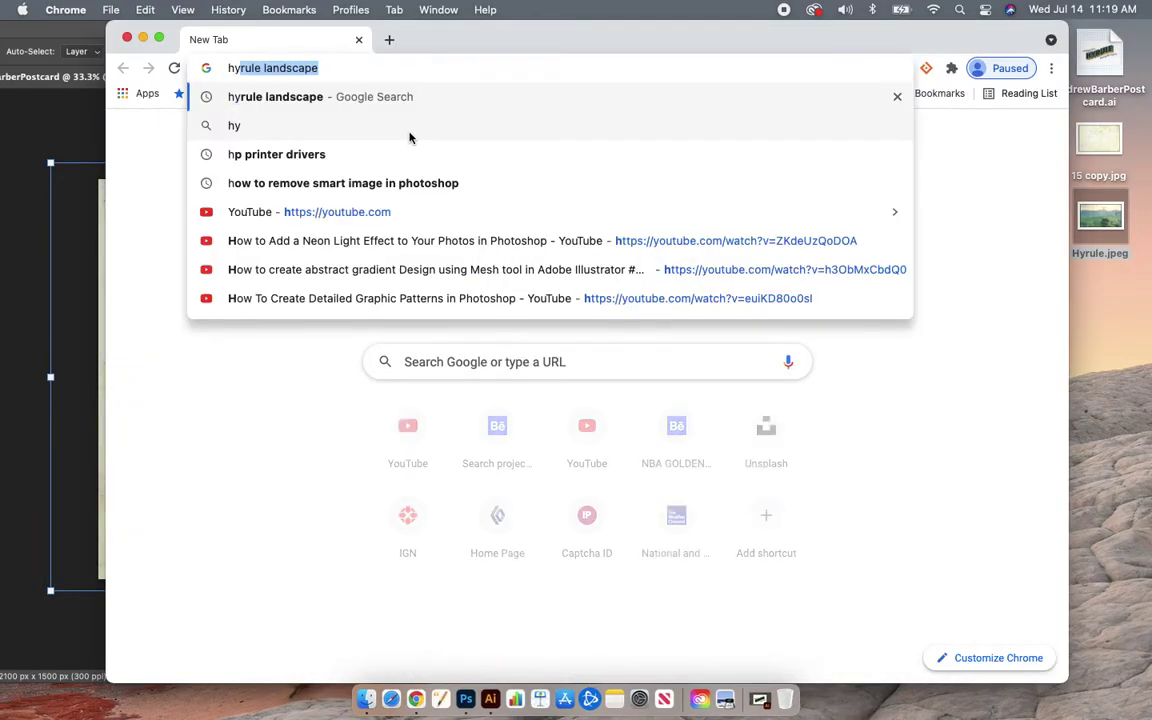
{"action": "key", "text": "Return"}
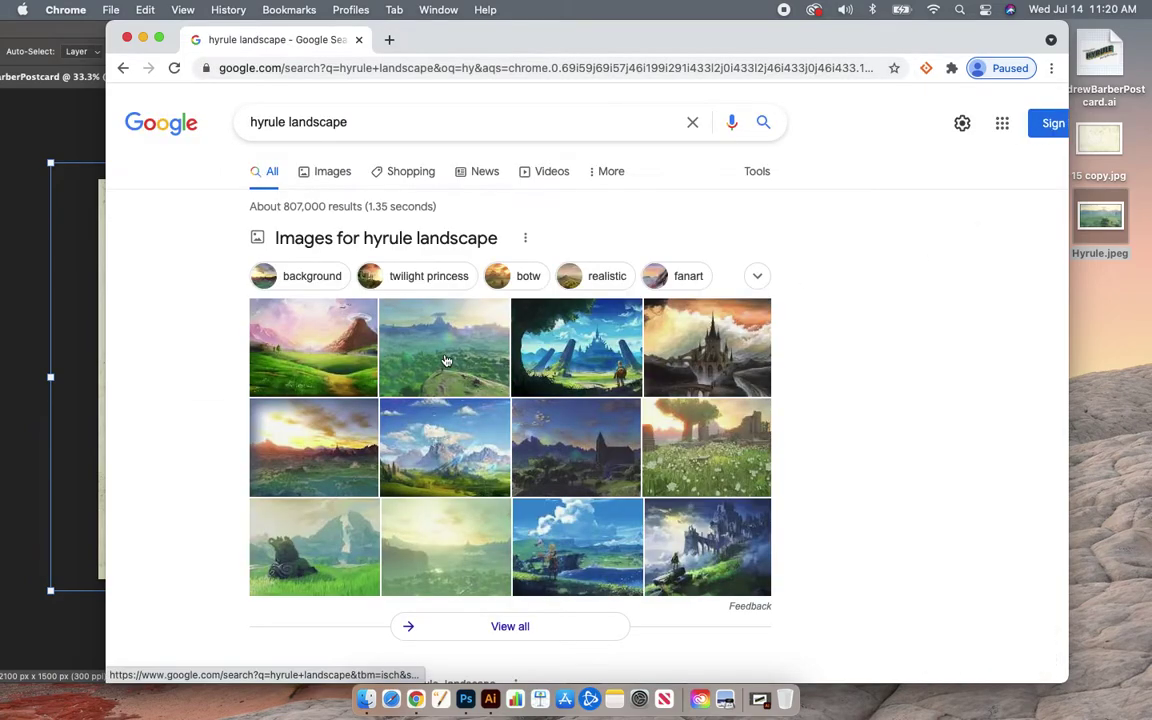
{"action": "left_click", "coordinate": [440, 355]}
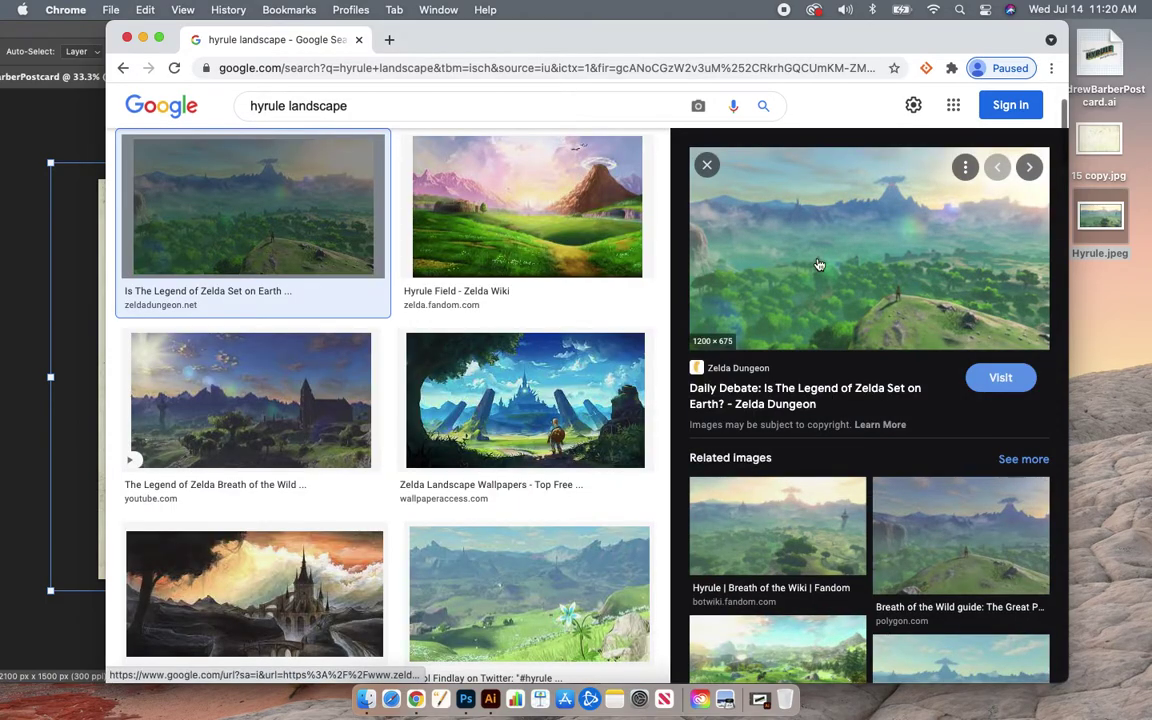
{"action": "left_click_drag", "start_coordinate": [818, 280], "coordinate": [1103, 319]}
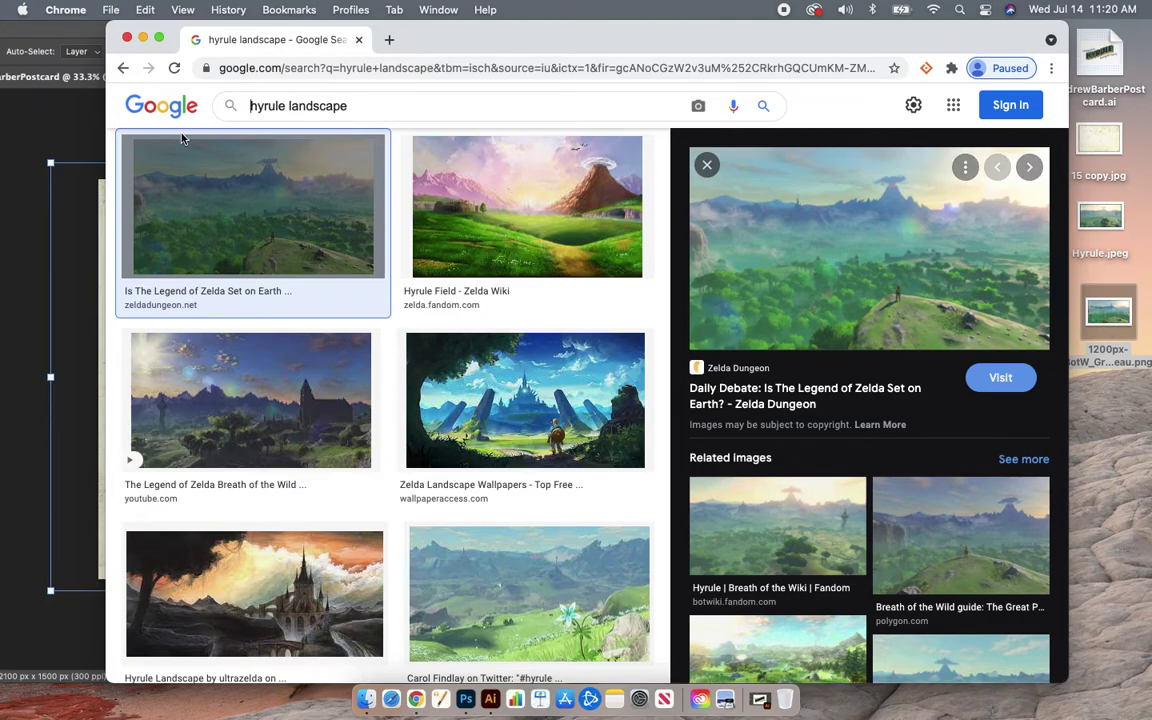
{"action": "left_click", "coordinate": [142, 38]}
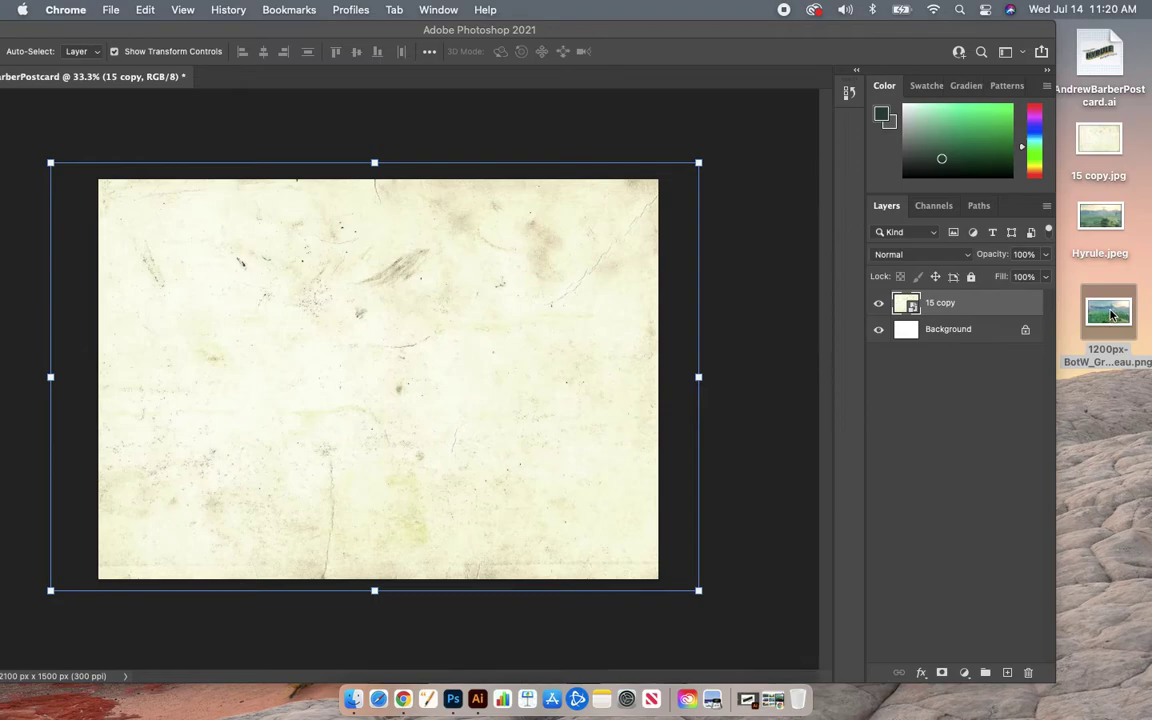
Trash Hyrule.jpeg and place the 1200px-BotW_Great_Plateau PNG onto the postcard
{"action": "left_click_drag", "start_coordinate": [1105, 216], "coordinate": [800, 686]}
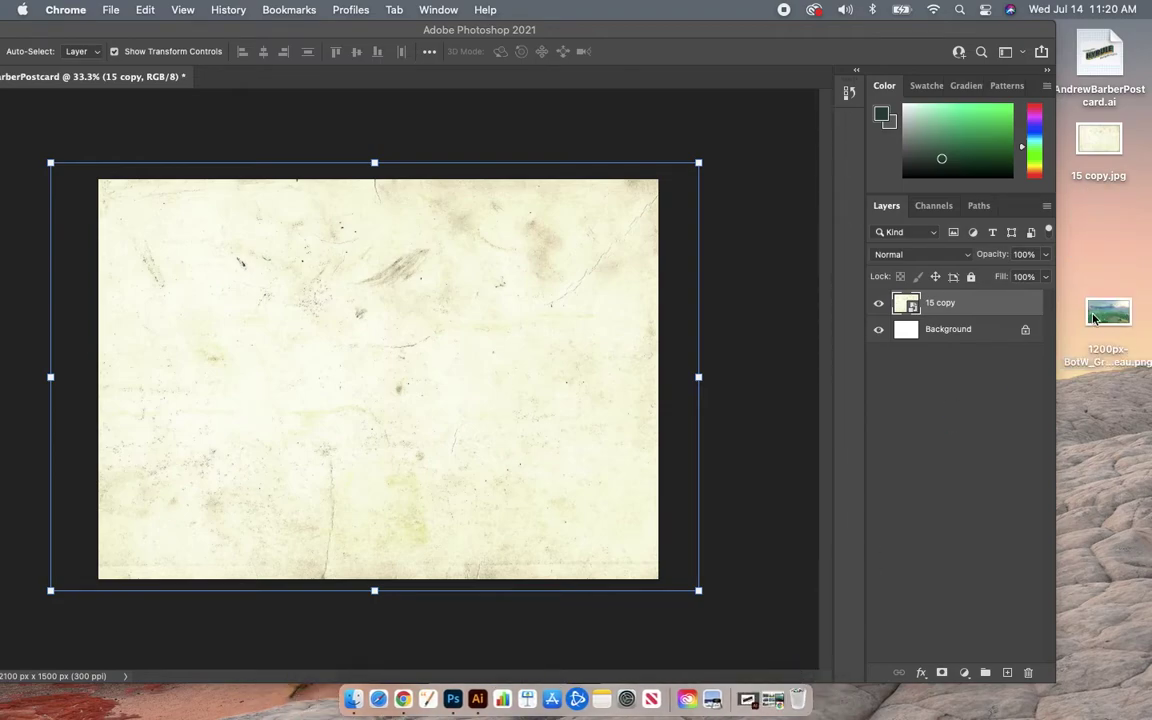
{"action": "left_click_drag", "start_coordinate": [1108, 312], "coordinate": [340, 358]}
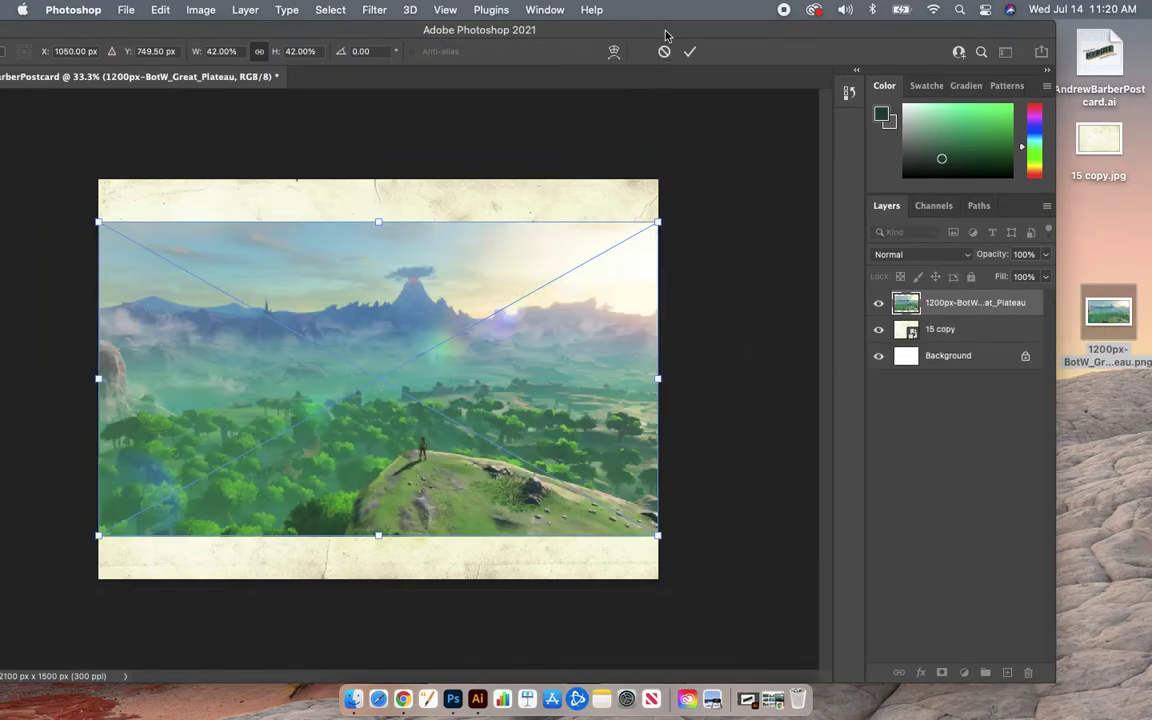
{"action": "left_click_drag", "start_coordinate": [666, 31], "coordinate": [765, 24]}
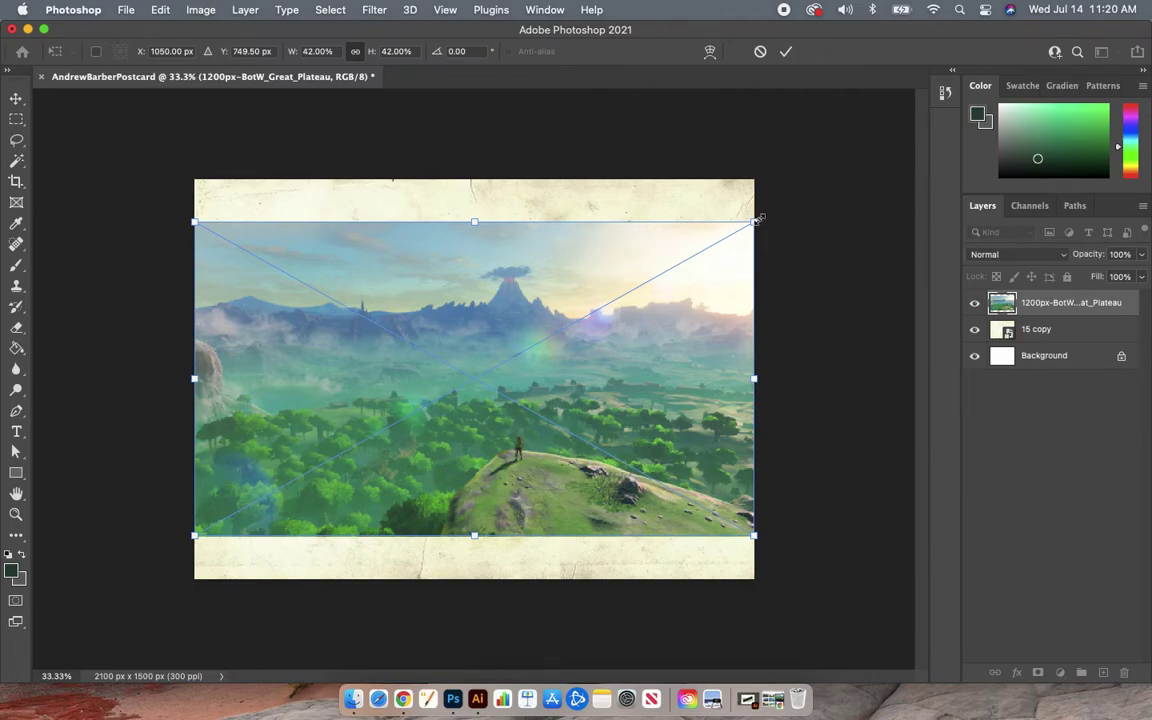
Enlarge the landscape to fill the whole canvas and shift it right
{"action": "left_click_drag", "start_coordinate": [757, 218], "coordinate": [839, 174]}
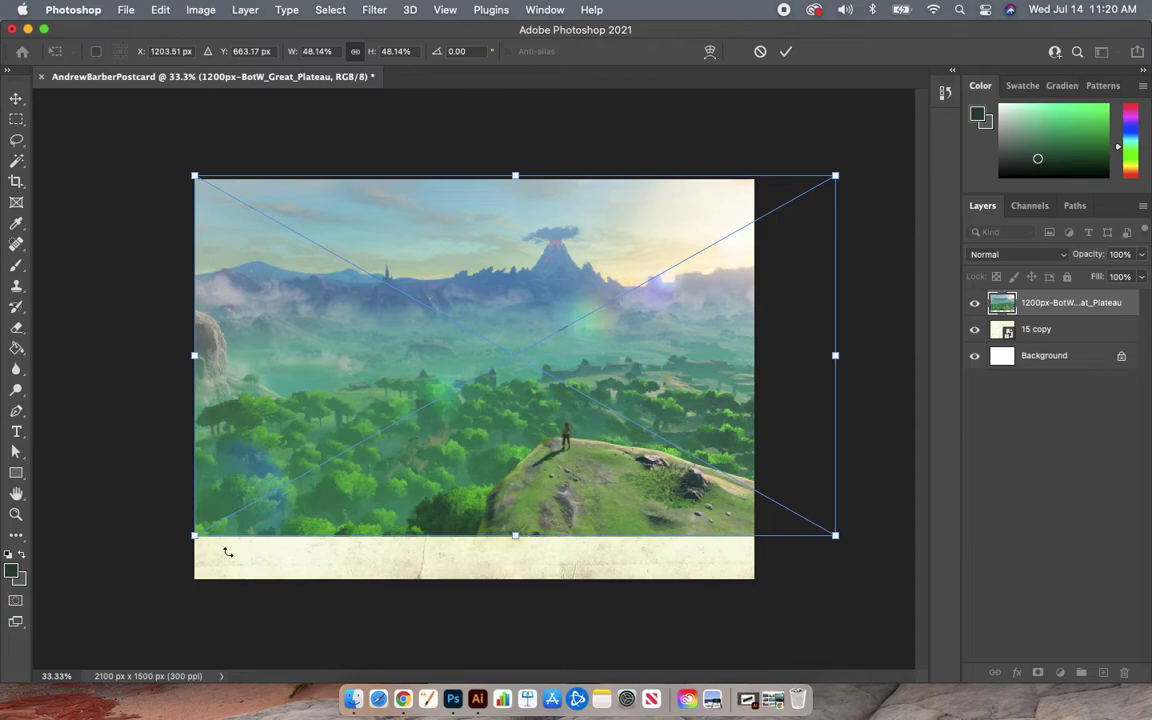
{"action": "left_click_drag", "start_coordinate": [194, 535], "coordinate": [124, 598]}
{"action": "key", "text": "Return"}
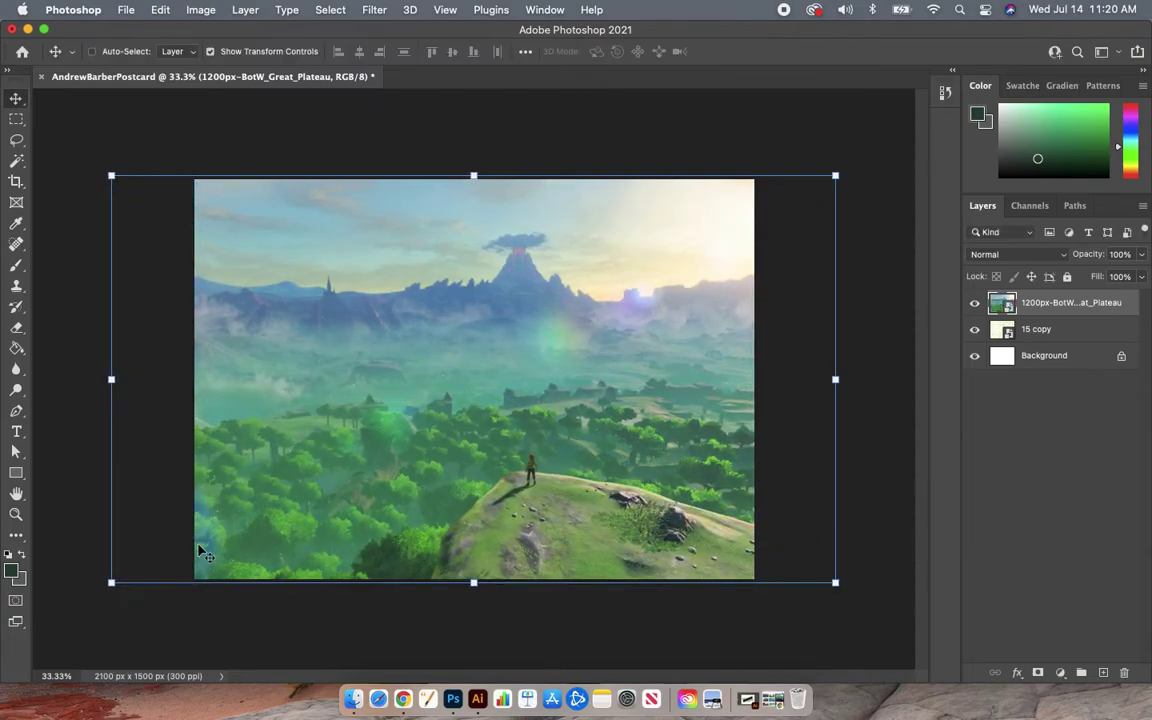
{"action": "left_click_drag", "start_coordinate": [293, 506], "coordinate": [332, 504]}
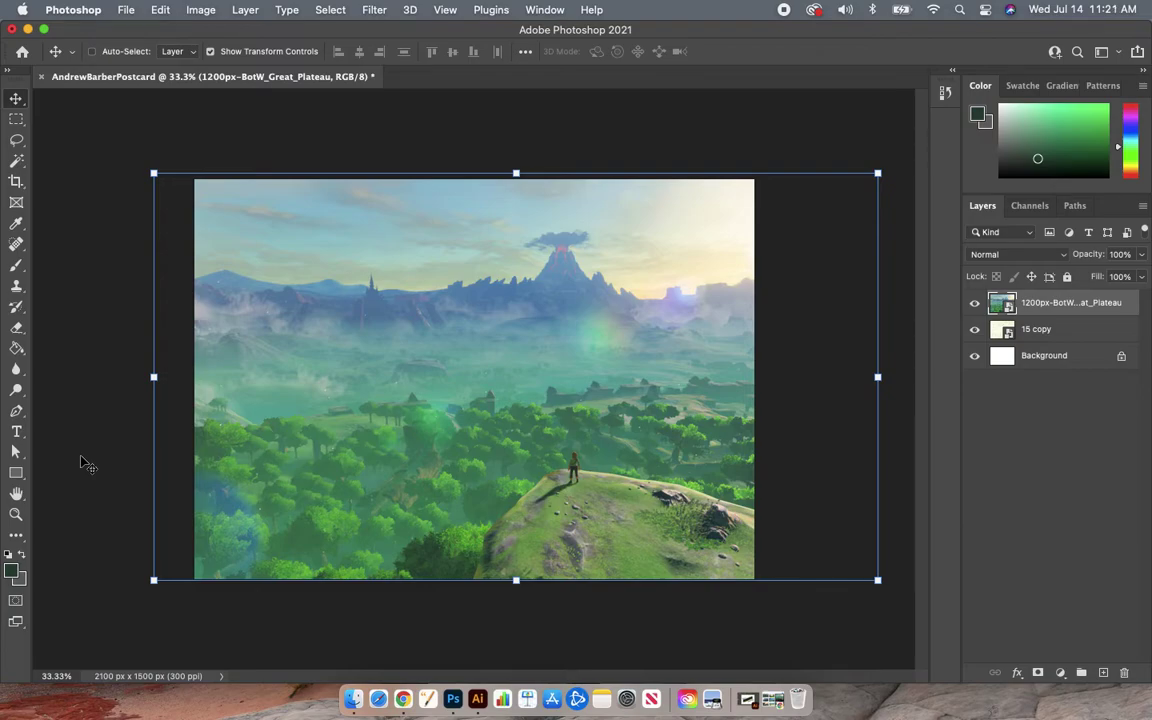
{"action": "left_click", "coordinate": [1041, 335]}
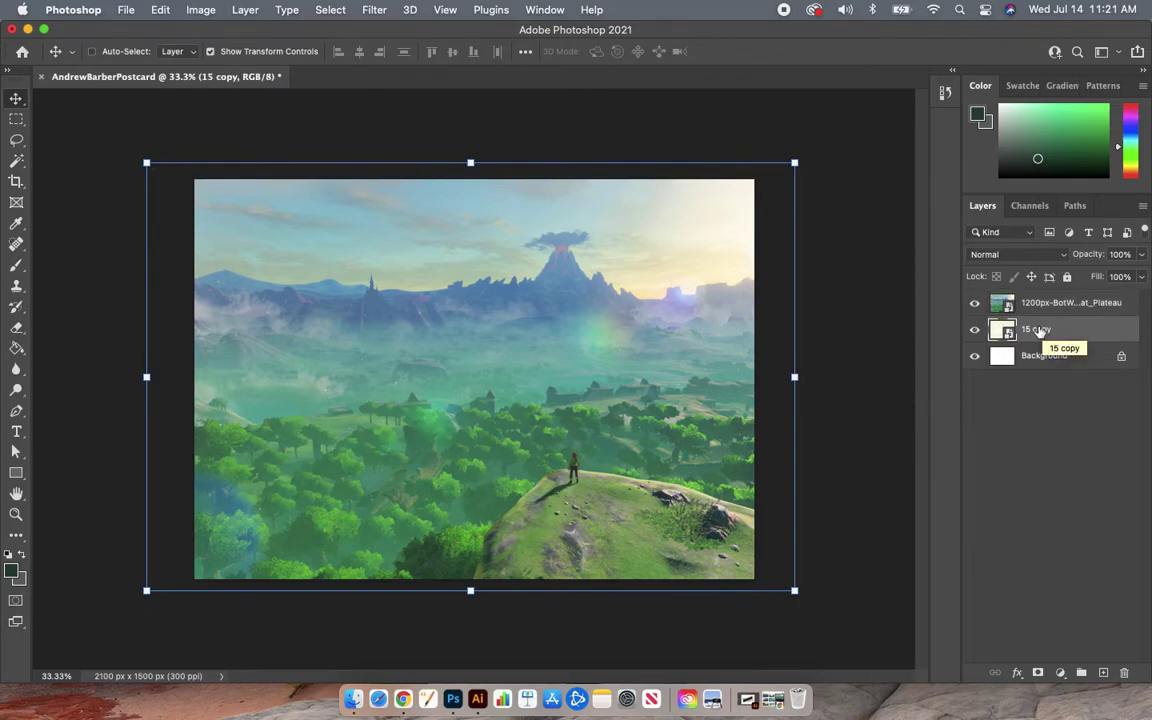
Move '15 copy' above the landscape layer and rename it 'Postcard Texture'
{"action": "left_click_drag", "start_coordinate": [1043, 333], "coordinate": [1048, 302]}
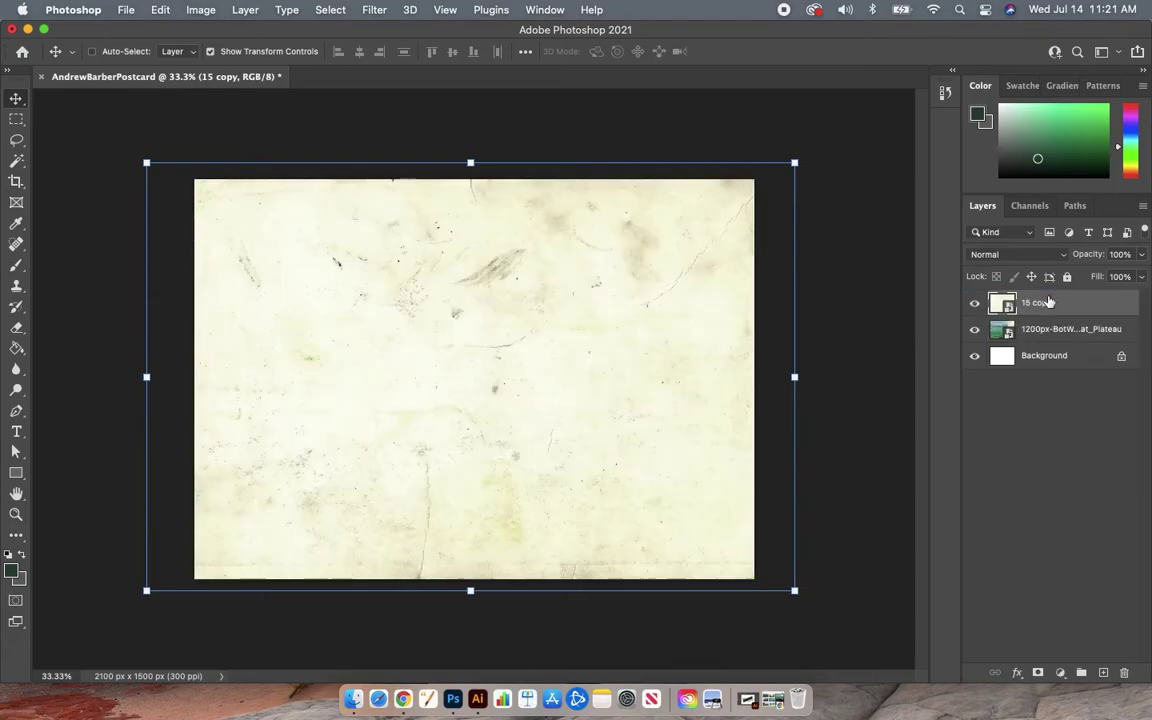
{"action": "double_click", "coordinate": [1036, 303]}
{"action": "type", "text": "Postcard Texture"}
{"action": "key", "text": "Return"}
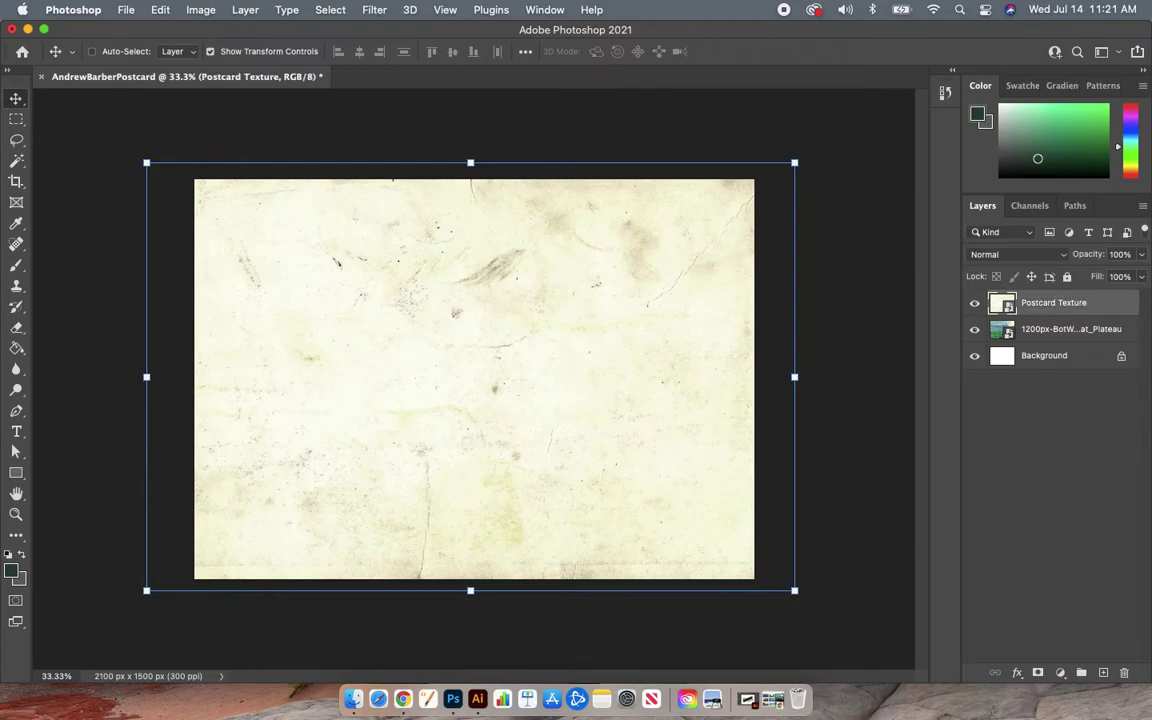
{"action": "double_click", "coordinate": [1052, 303]}
{"action": "key", "text": "Return"}
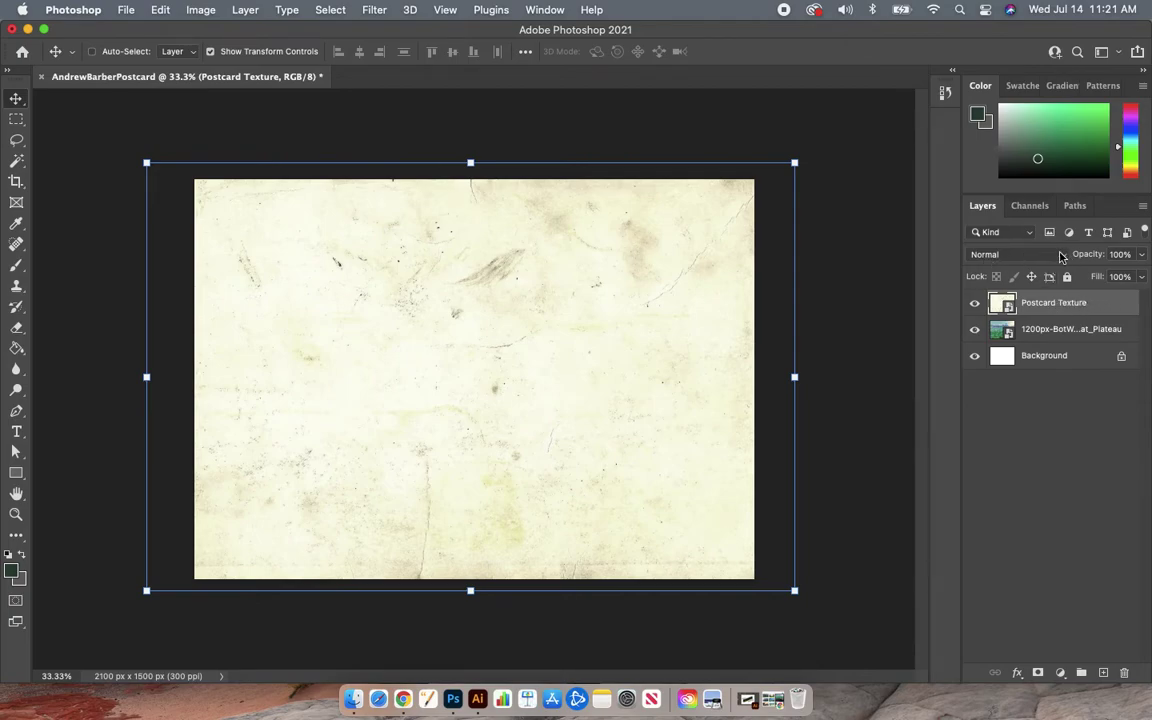
Set the Postcard Texture layer to Multiply blend mode at 100% opacity
{"action": "left_click", "coordinate": [1034, 257]}
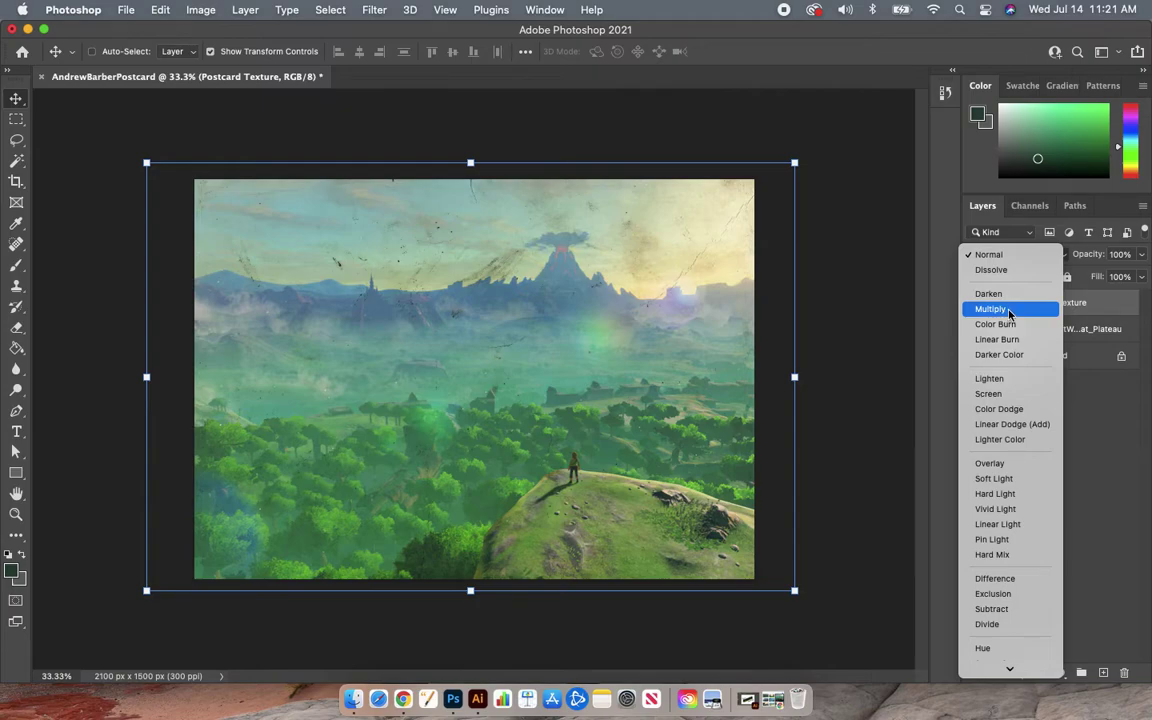
{"action": "left_click", "coordinate": [1009, 314]}
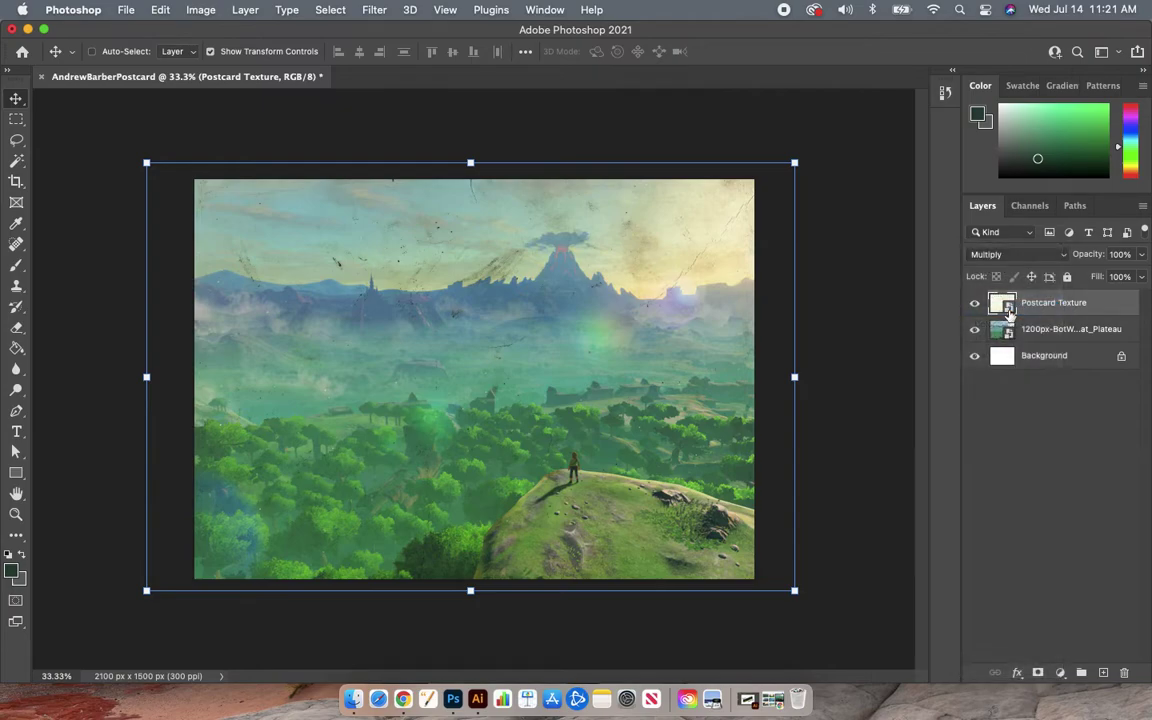
{"action": "left_click", "coordinate": [1141, 256]}
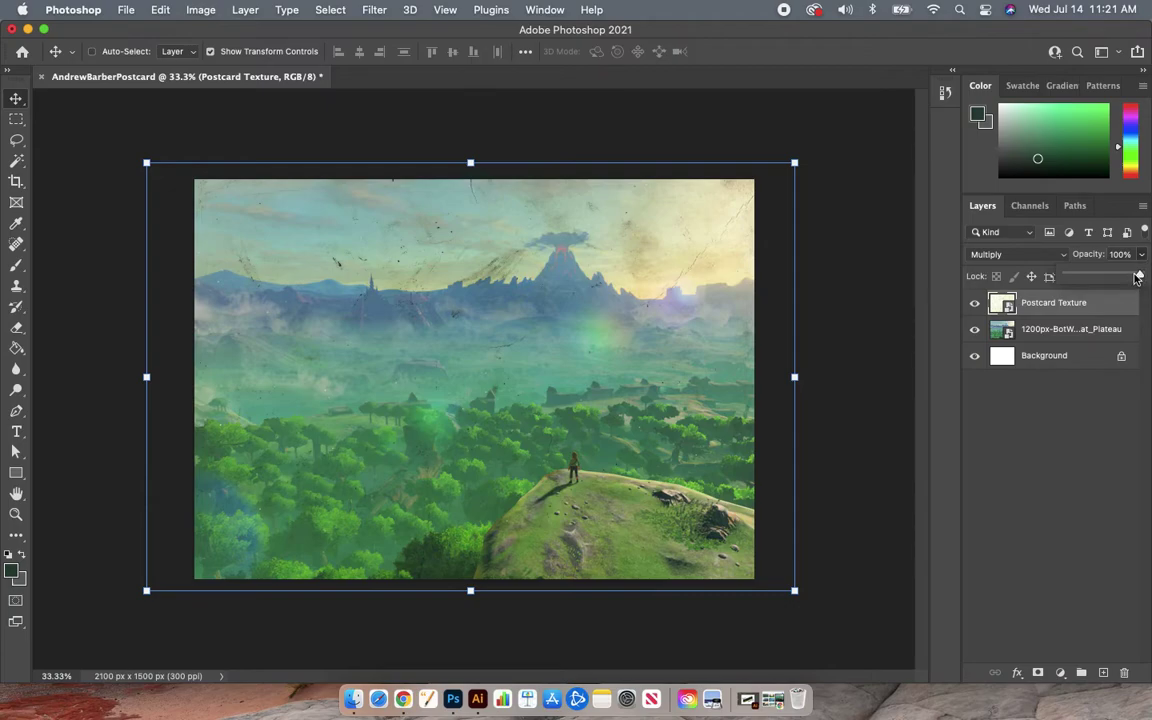
{"action": "mouse_move", "coordinate": [1140, 276]}
{"action": "left_mouse_down"}
{"action": "mouse_move", "coordinate": [1098, 281]}
{"action": "mouse_move", "coordinate": [990, 252]}
{"action": "mouse_move", "coordinate": [1148, 279]}
{"action": "left_mouse_up"}
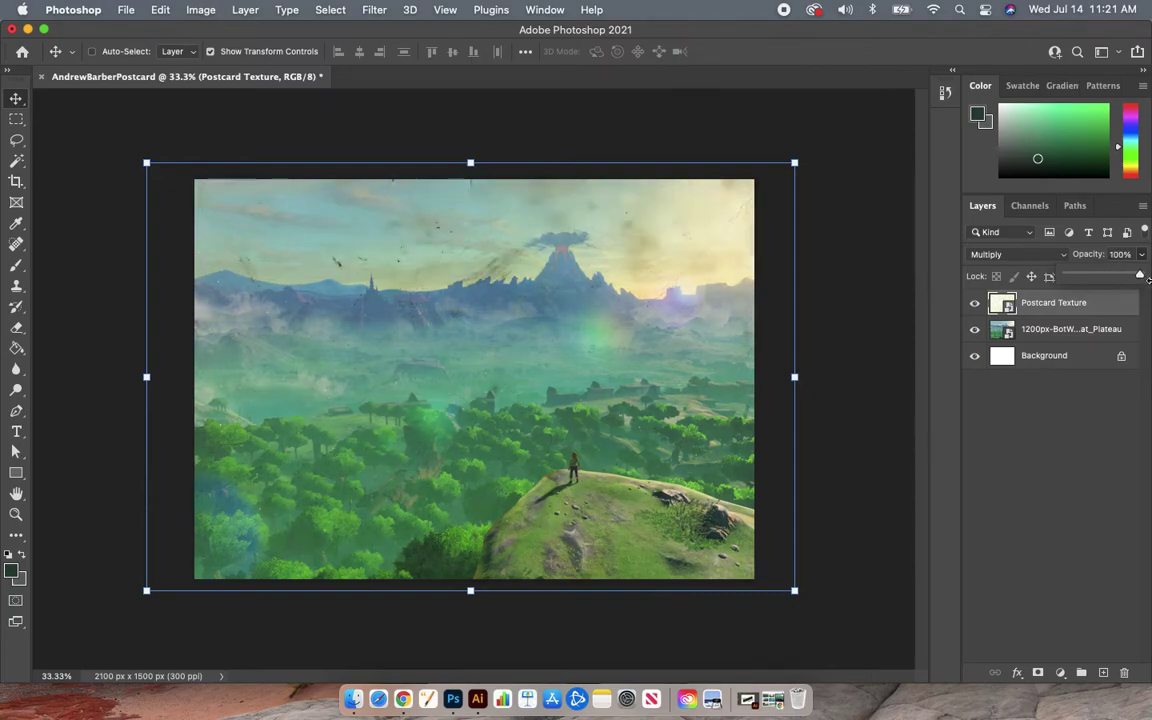
{"action": "left_click", "coordinate": [1048, 430]}
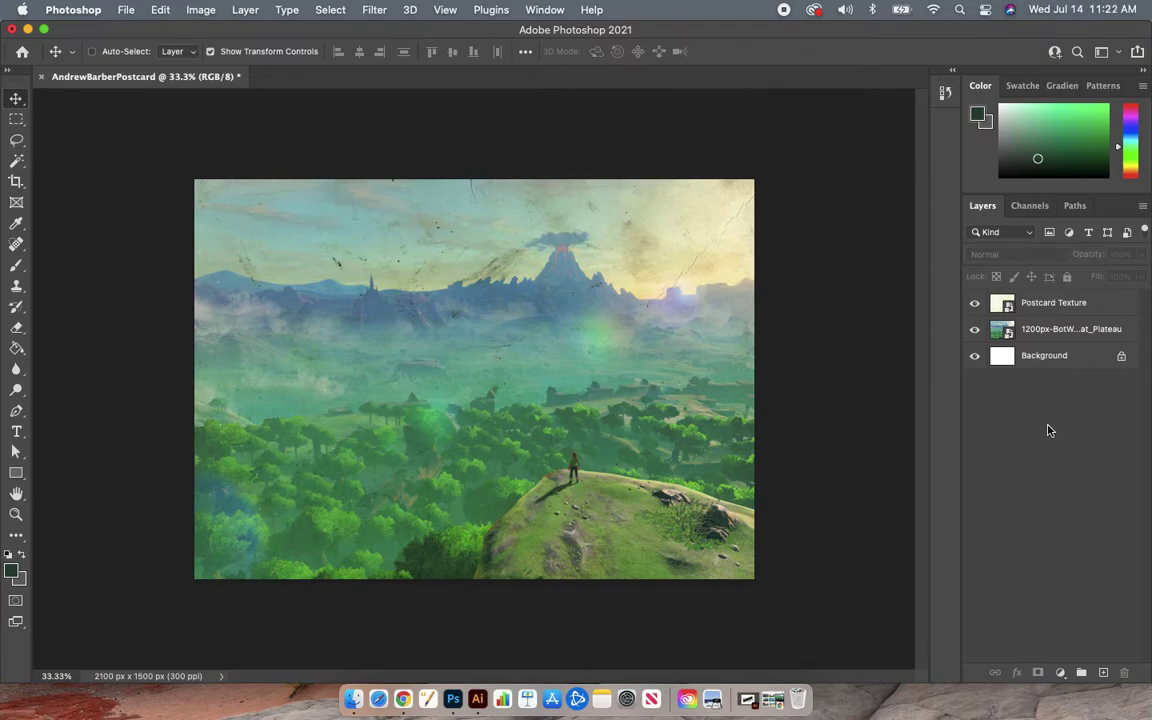
Rename the 1200px-BotW landscape layer to 'Postcard Background'
{"action": "left_click", "coordinate": [1058, 334]}
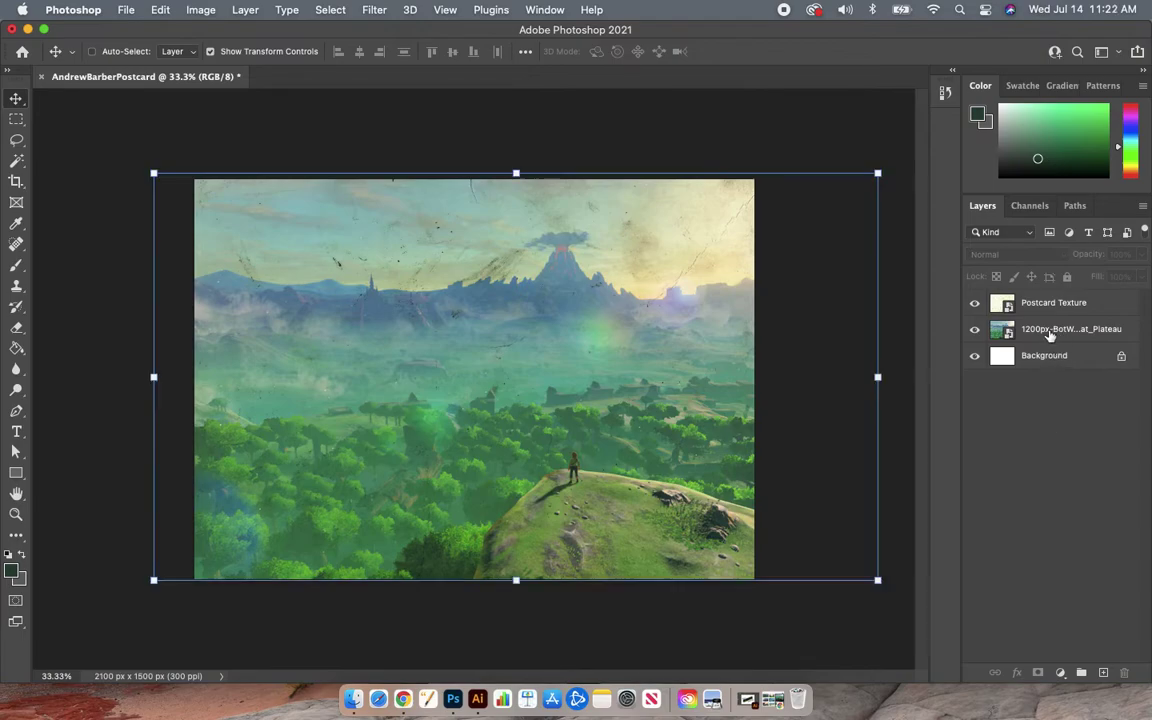
{"action": "double_click", "coordinate": [1054, 331]}
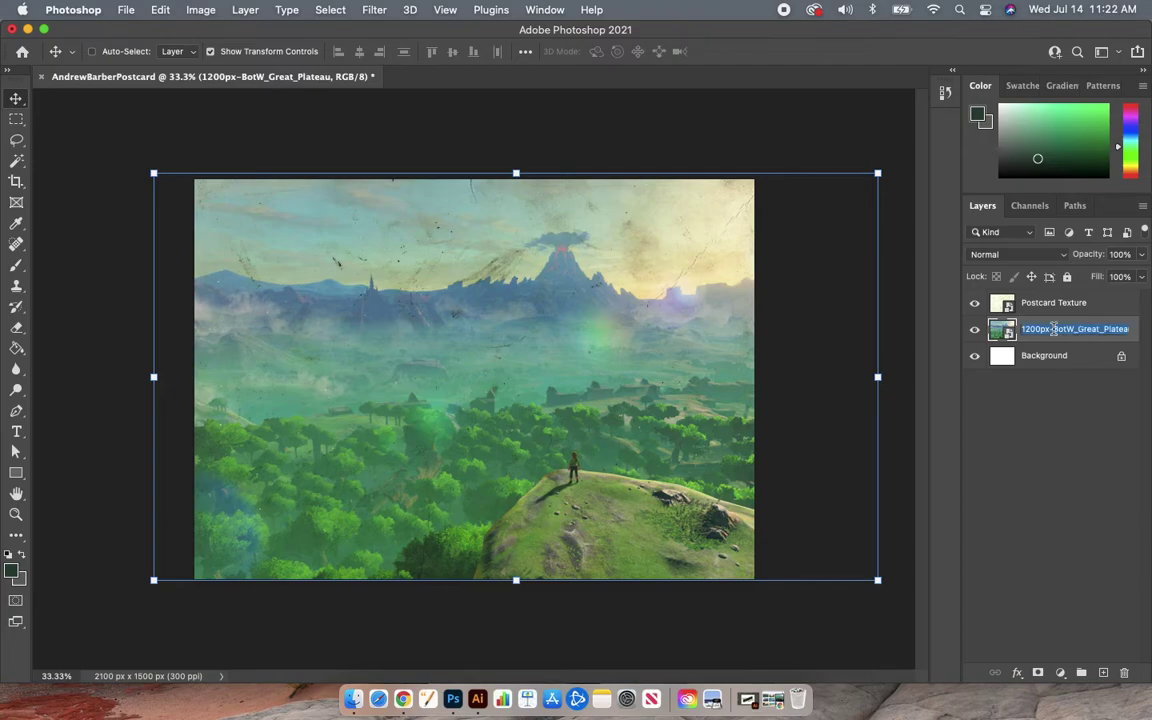
{"action": "type", "text": "P"}
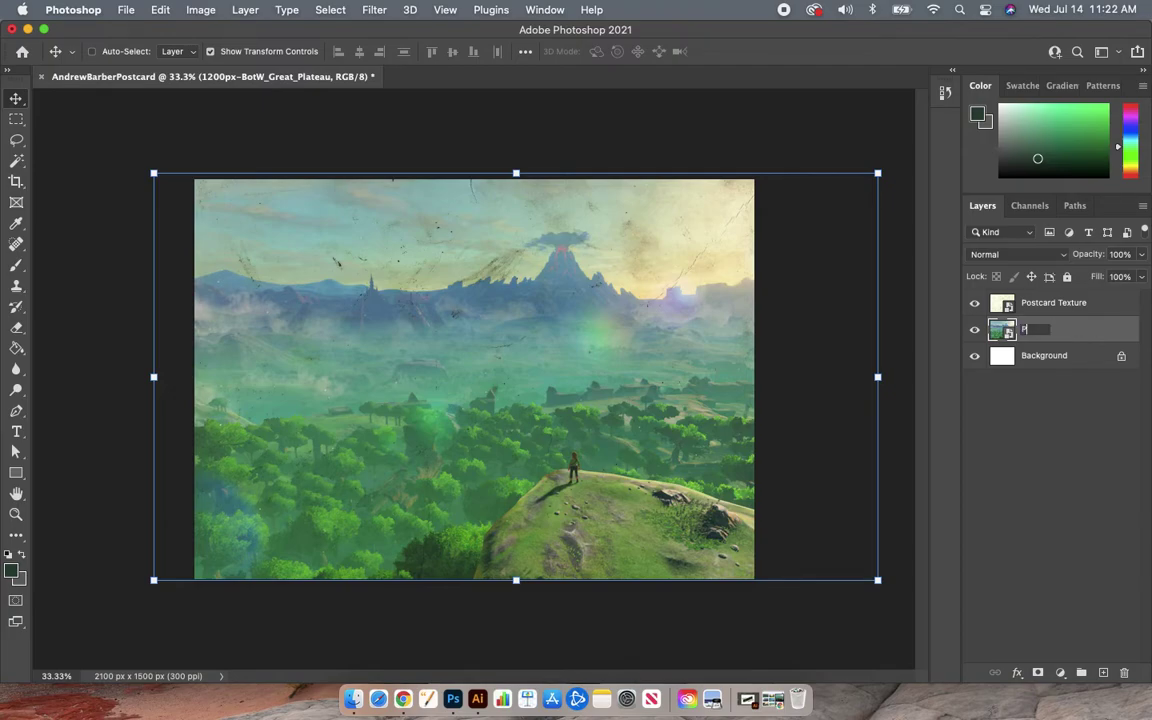
{"action": "type", "text": "ostcard Background"}
{"action": "key", "text": "Return"}
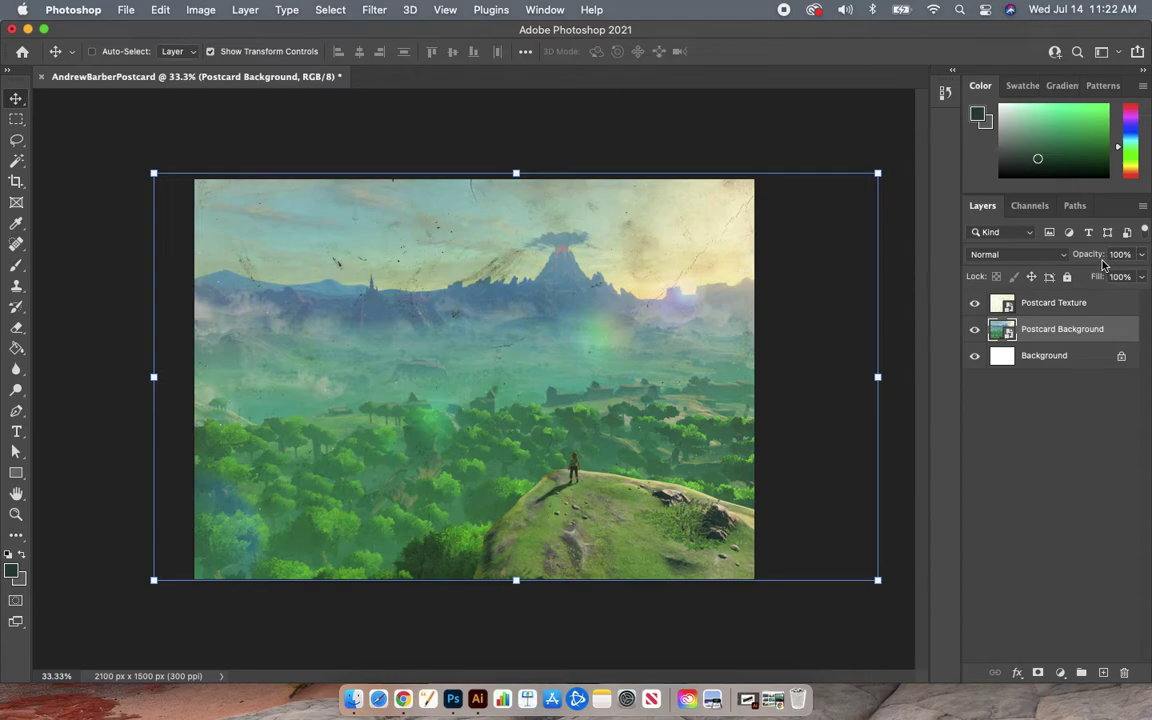
Lower Postcard Background's opacity to 48% and check the faded result
{"action": "left_click", "coordinate": [1137, 259]}
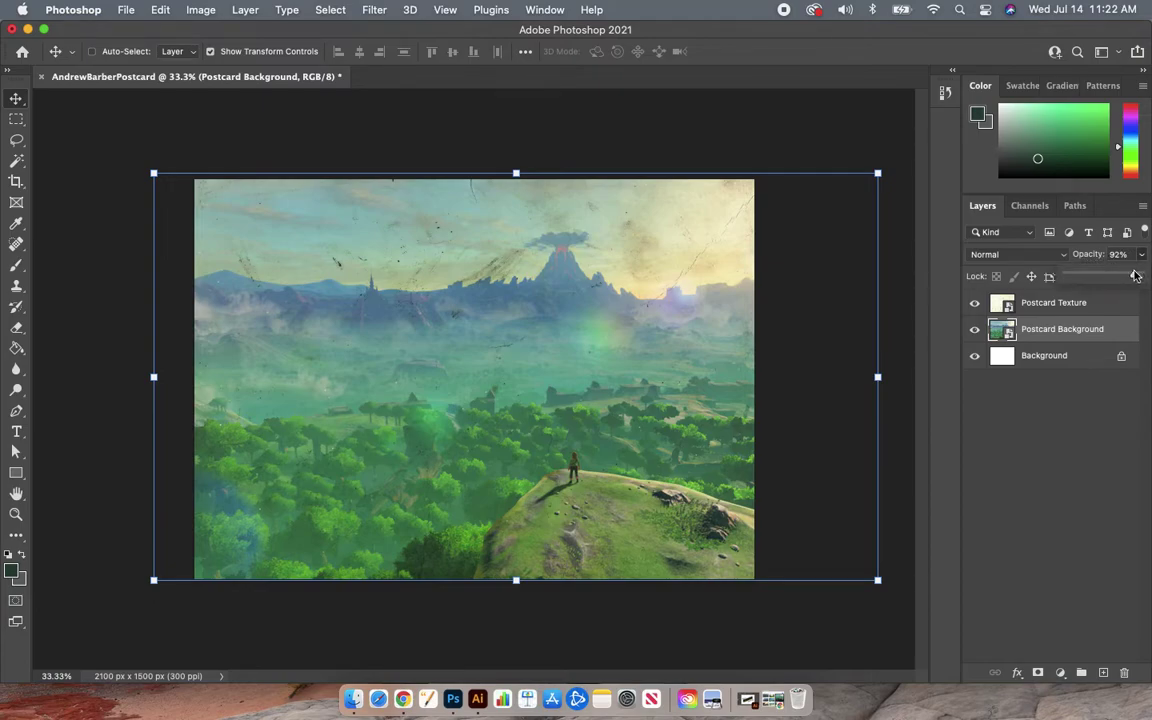
{"action": "left_click_drag", "start_coordinate": [1143, 277], "coordinate": [1103, 284]}
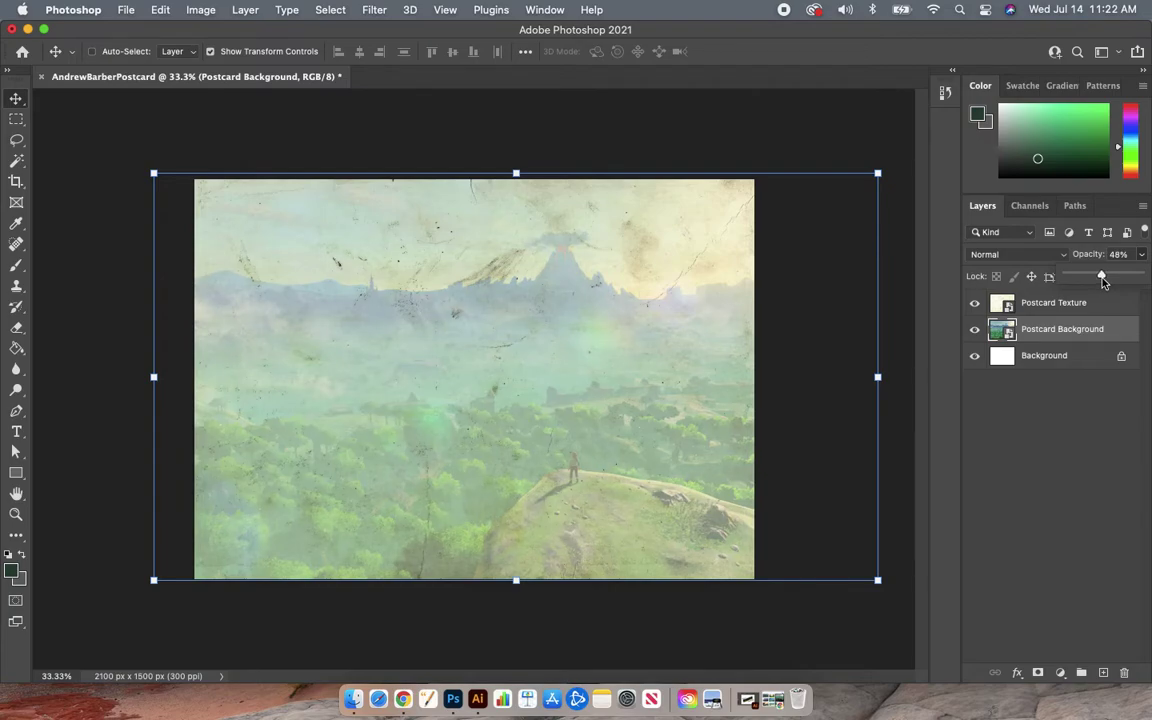
{"action": "left_click", "coordinate": [1067, 445]}
{"action": "left_click", "coordinate": [1065, 329]}
{"action": "left_click", "coordinate": [1120, 254]}
{"action": "left_click", "coordinate": [1084, 396]}
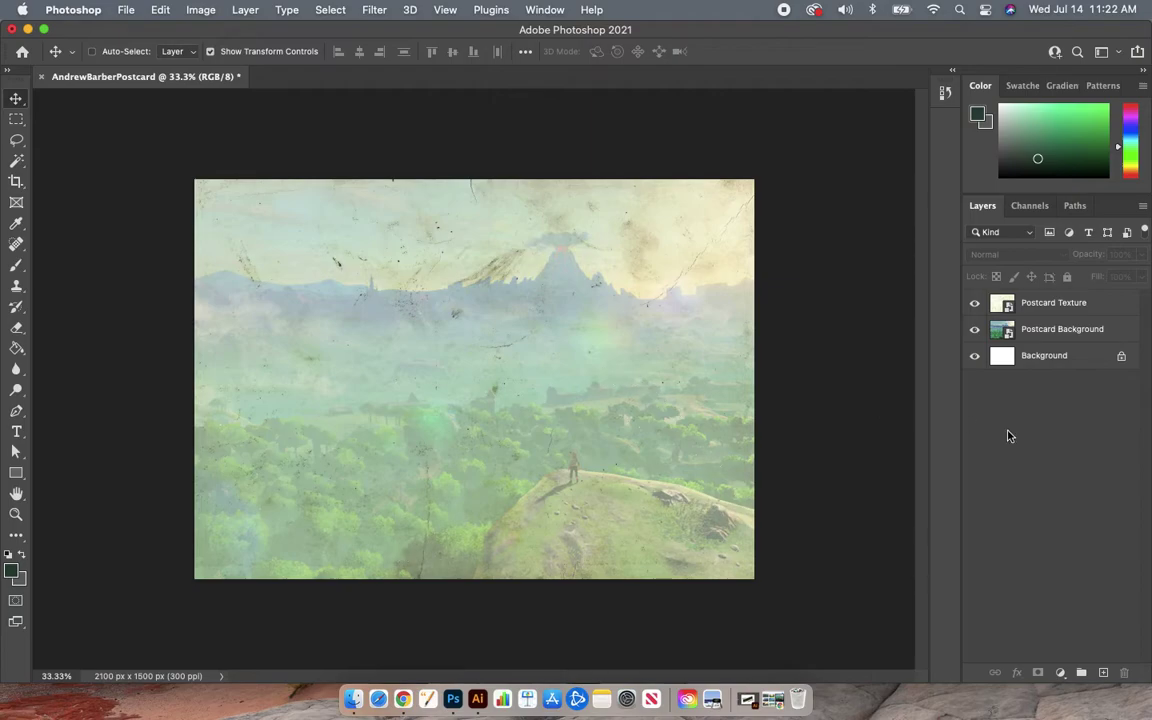
Add a white layer mask to Postcard Background and select the Brush tool
{"action": "left_click", "coordinate": [1008, 332]}
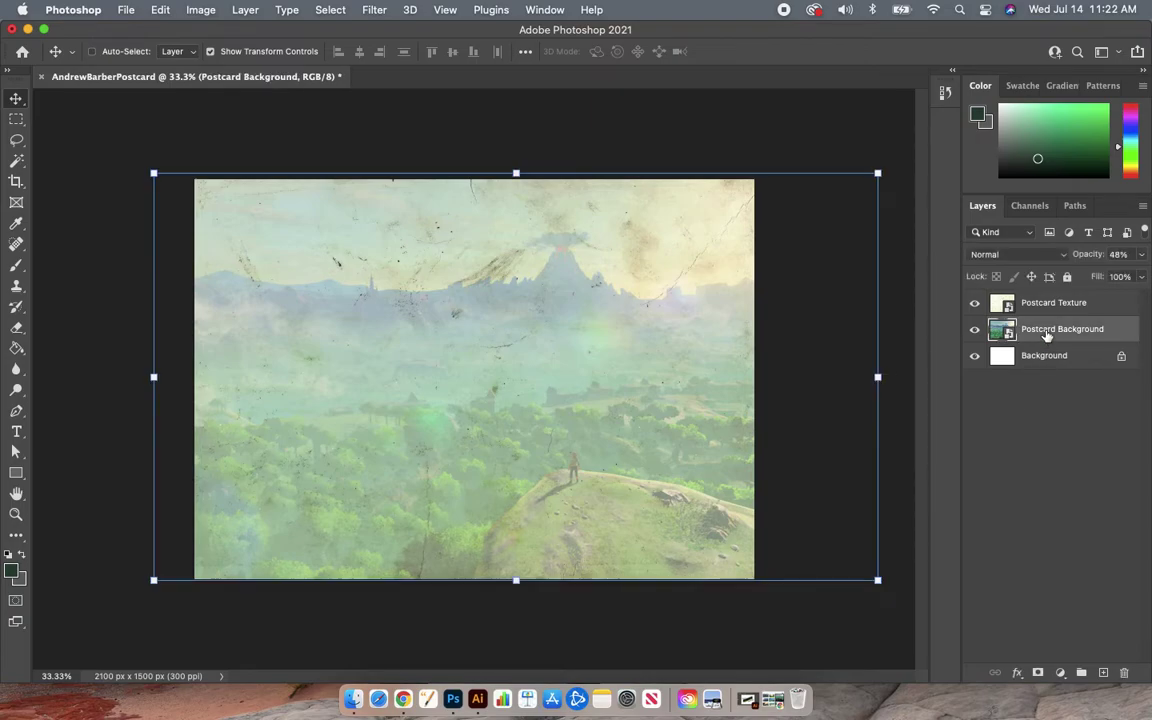
{"action": "left_click", "coordinate": [1038, 674]}
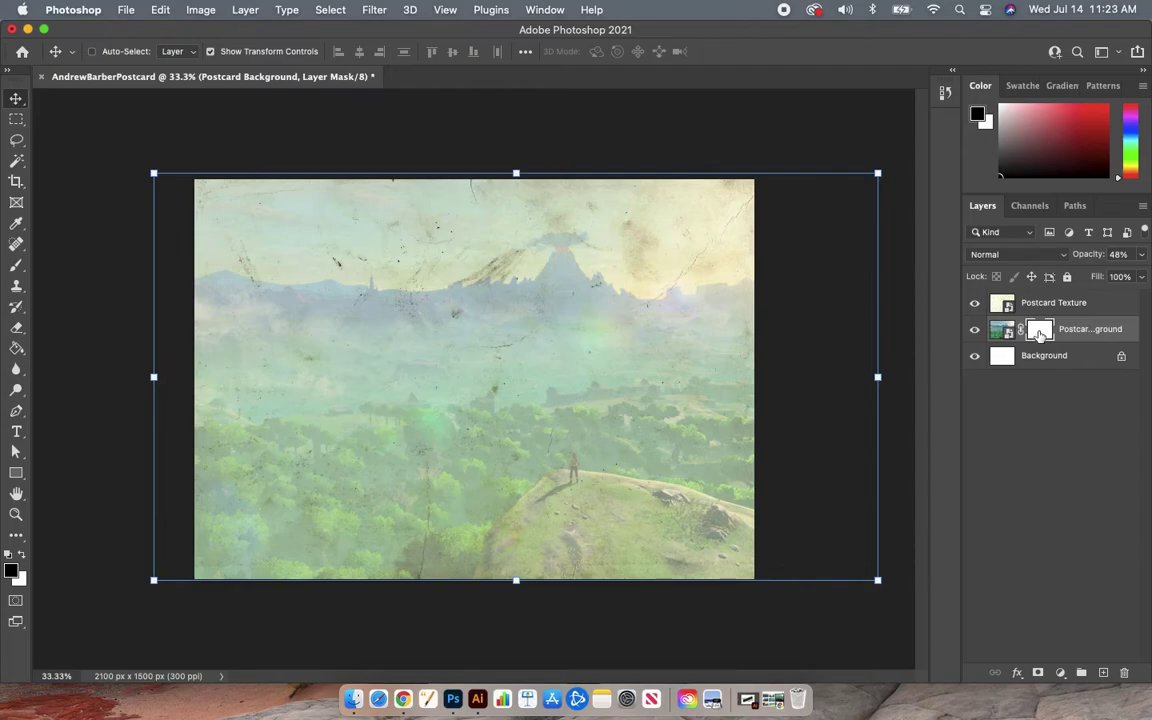
{"action": "left_click", "coordinate": [16, 266]}
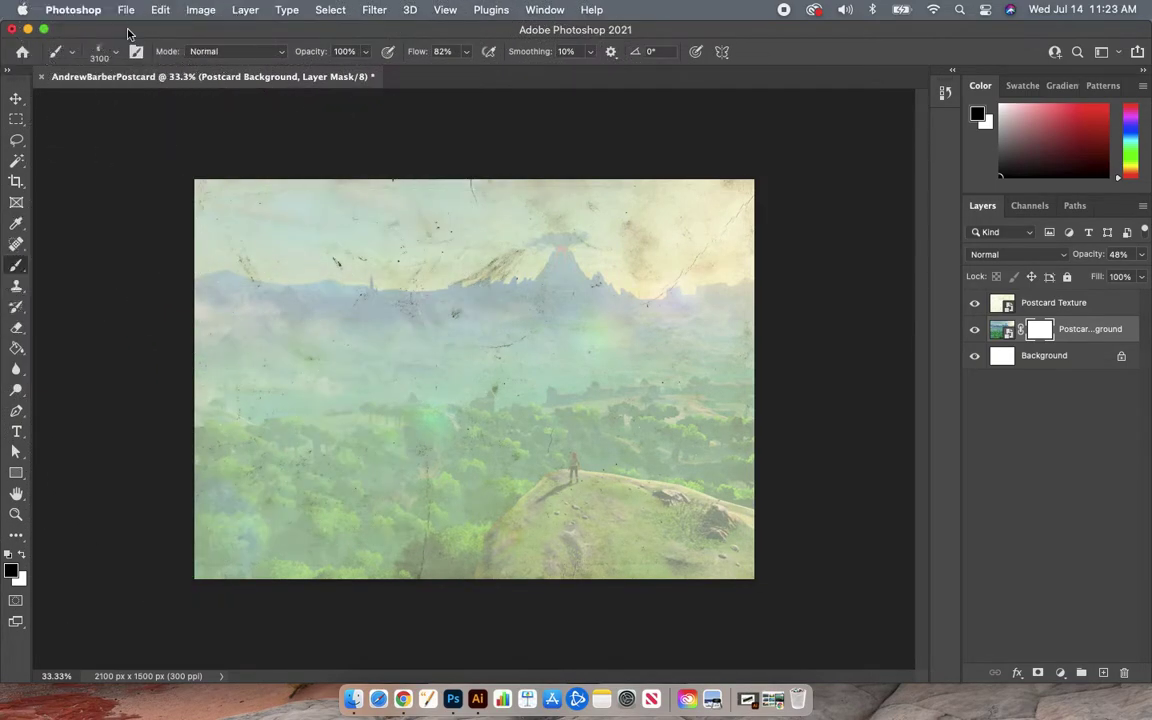
Select the Soft Round brush from the General Brushes presets
{"action": "left_click", "coordinate": [105, 51]}
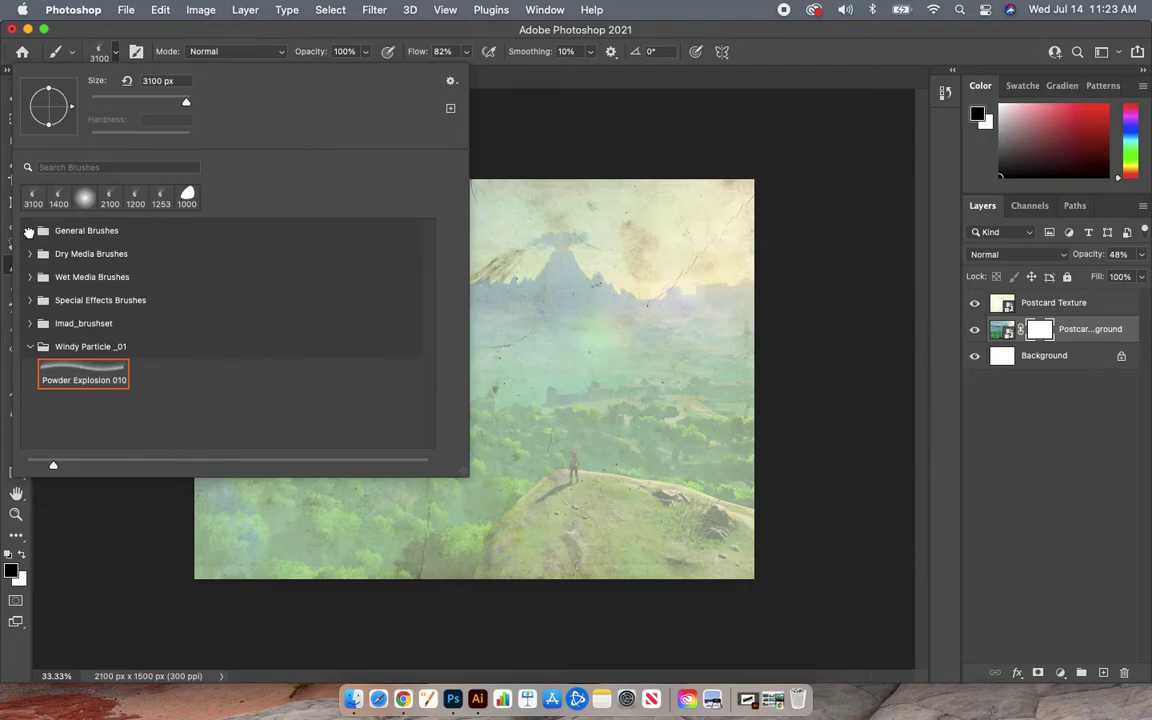
{"action": "left_click", "coordinate": [30, 230]}
{"action": "left_click", "coordinate": [70, 257]}
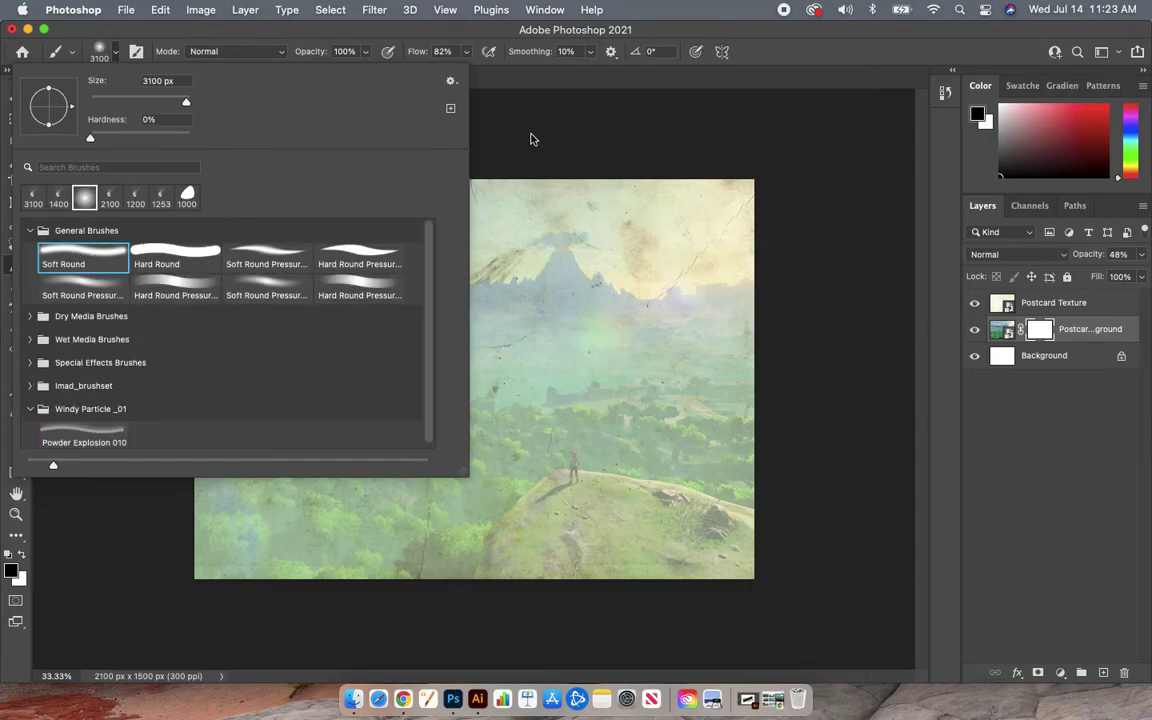
{"action": "left_click", "coordinate": [830, 325]}
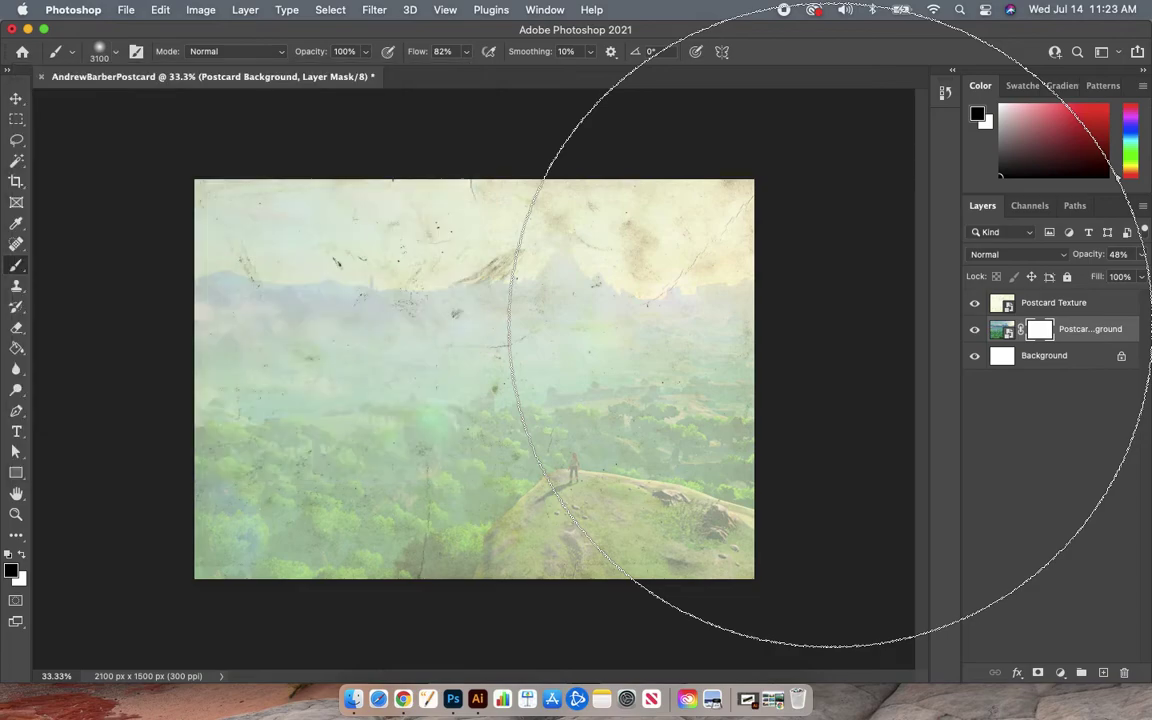
Paint a soft black stroke fading the top-right of the mask, then shrink the brush to 500 px
{"action": "mouse_move", "coordinate": [830, 325]}
{"action": "left_mouse_down"}
{"action": "mouse_move", "coordinate": [681, 334]}
{"action": "mouse_move", "coordinate": [727, 334]}
{"action": "left_mouse_up"}
{"action": "key", "text": "bracketleft"}
{"action": "key", "text": "bracketleft"}
{"action": "key", "text": "bracketleft"}
{"action": "key", "text": "bracketleft"}
{"action": "key", "text": "bracketleft"}
{"action": "key", "text": "bracketleft"}
{"action": "key", "text": "bracketleft"}
{"action": "key", "text": "bracketleft"}
{"action": "key", "text": "bracketleft"}
{"action": "key", "text": "bracketleft"}
{"action": "key", "text": "bracketleft"}
{"action": "key", "text": "bracketleft"}
{"action": "key", "text": "bracketleft"}
{"action": "key", "text": "bracketleft"}
{"action": "key", "text": "bracketleft"}
{"action": "key", "text": "bracketleft"}
{"action": "key", "text": "bracketleft"}
{"action": "key", "text": "bracketleft"}
{"action": "key", "text": "bracketleft"}
{"action": "key", "text": "bracketleft"}
{"action": "key", "text": "bracketleft"}
{"action": "key", "text": "bracketleft"}
{"action": "key", "text": "bracketleft"}
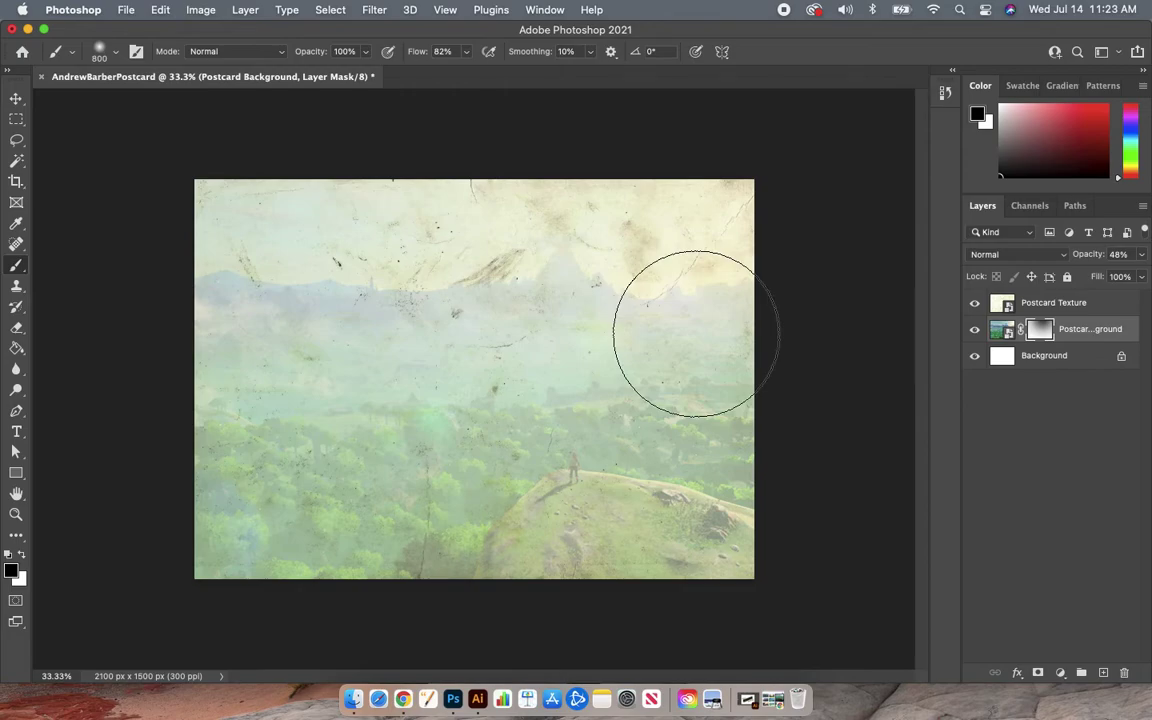
{"action": "key", "text": "bracketleft"}
{"action": "key", "text": "bracketleft"}
{"action": "key", "text": "bracketleft"}
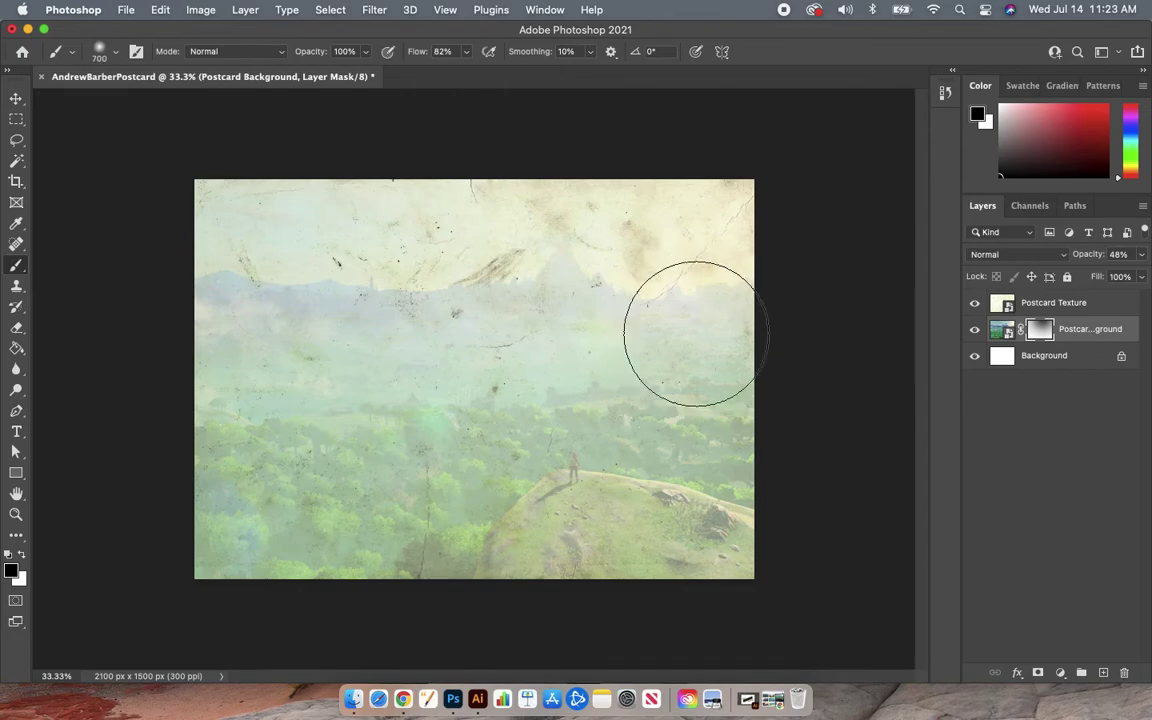
{"action": "left_click", "coordinate": [942, 97]}
Revert History to the Add Layer Mask state and target the Postcard Background mask thumbnail
{"action": "left_click", "coordinate": [818, 140]}
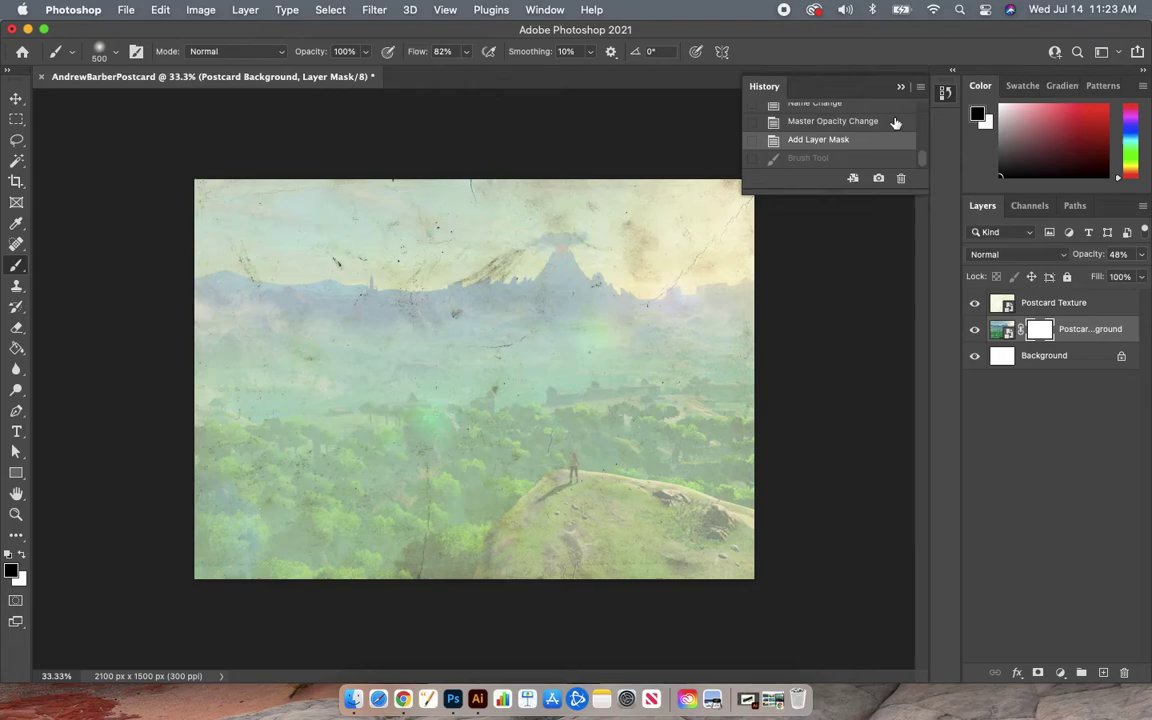
{"action": "left_click", "coordinate": [850, 84]}
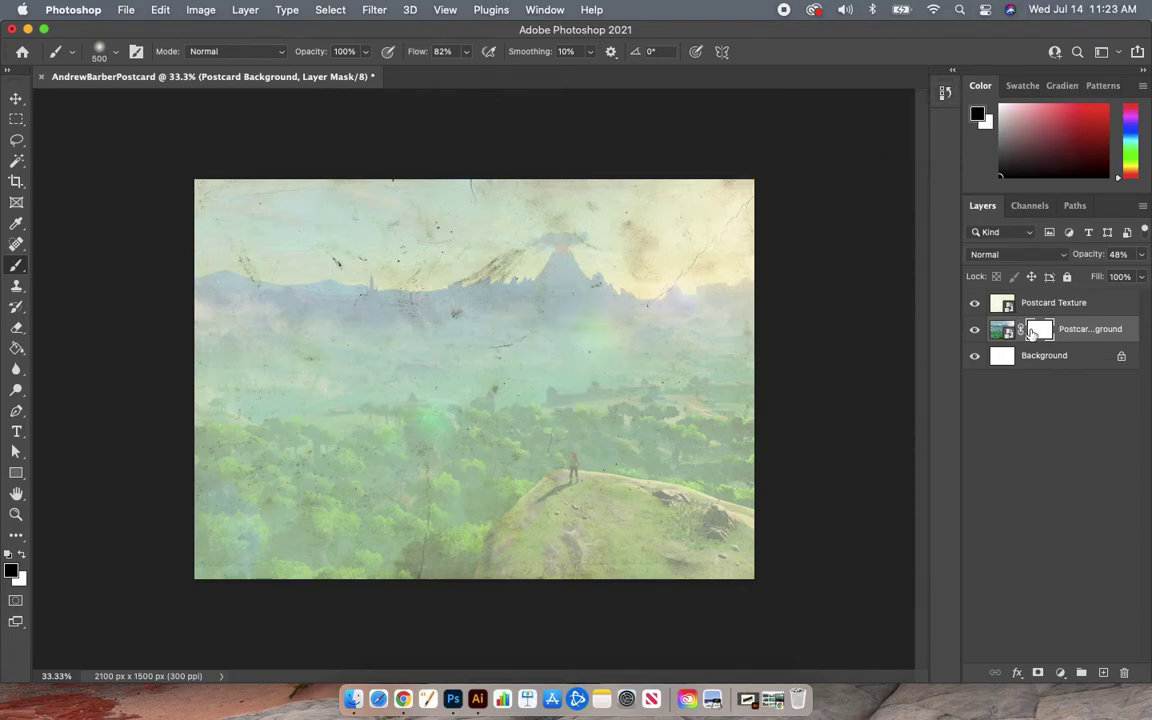
{"action": "left_click", "coordinate": [997, 332]}
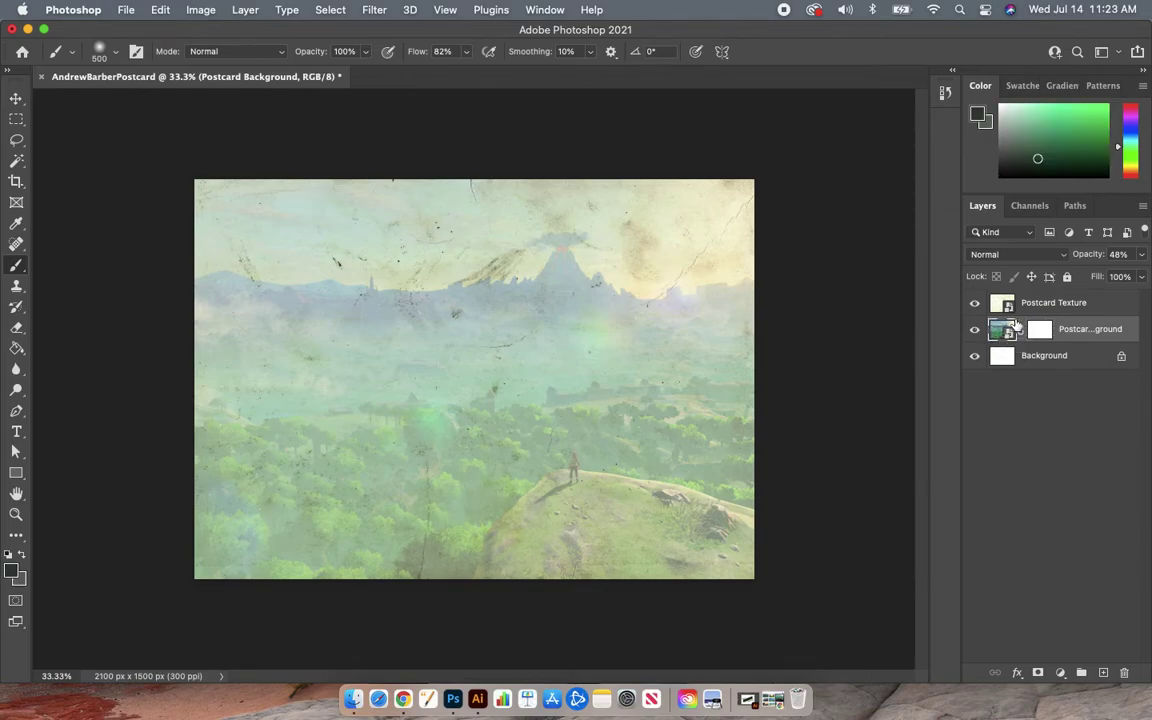
{"action": "left_click", "coordinate": [1037, 331]}
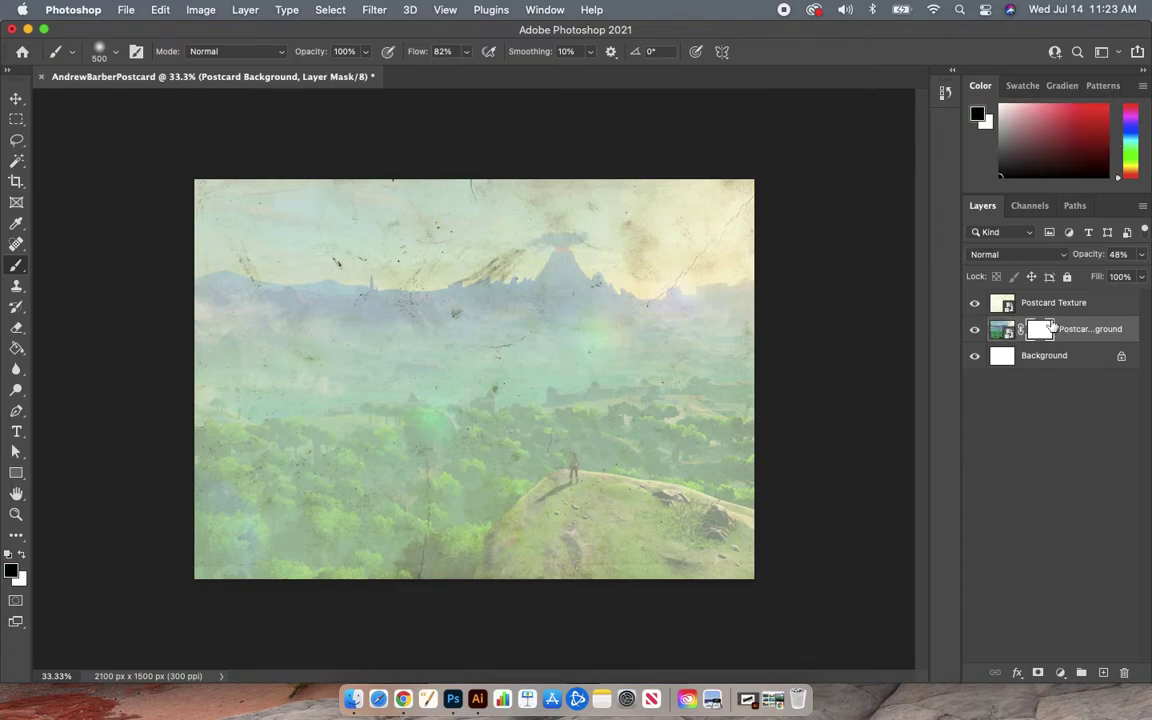
{"action": "left_click", "coordinate": [1001, 330]}
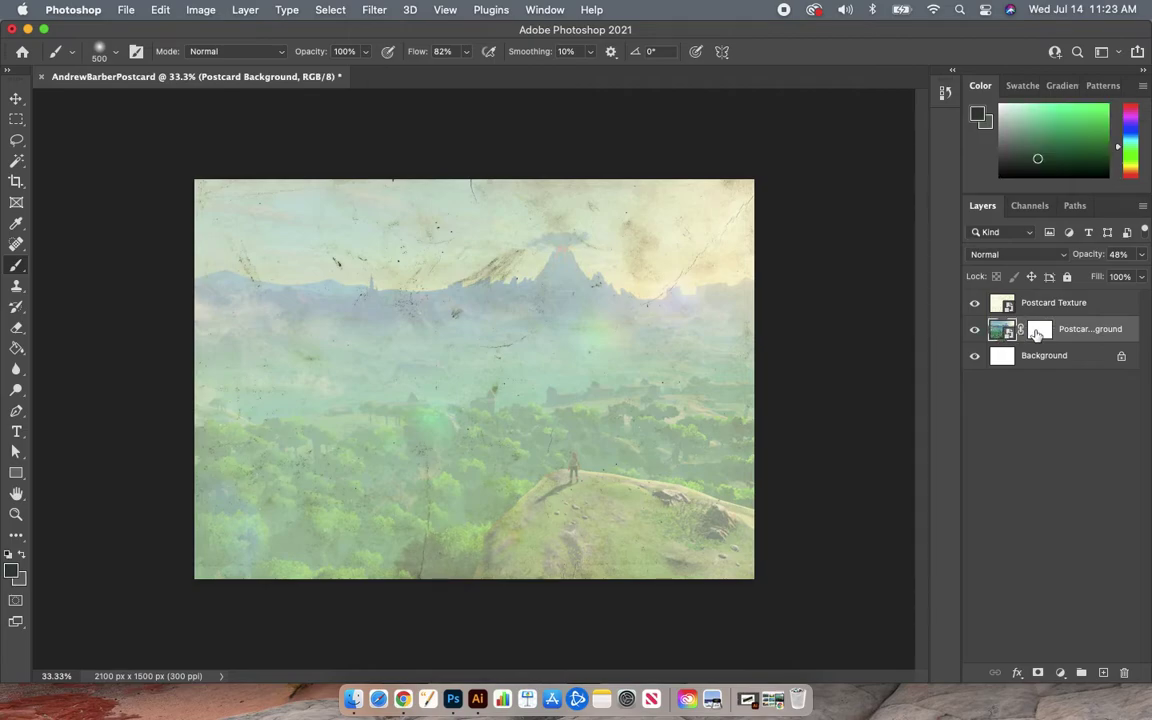
{"action": "left_click", "coordinate": [1040, 331]}
{"action": "left_click", "coordinate": [1003, 331]}
{"action": "left_click", "coordinate": [1039, 331]}
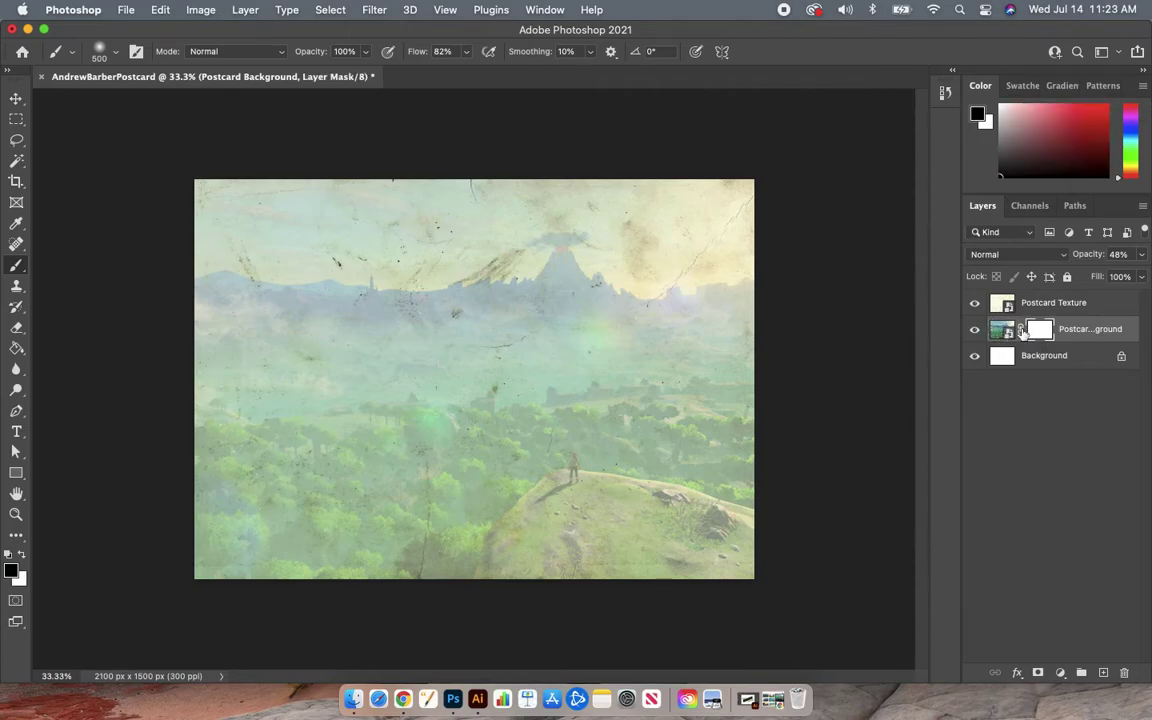
{"action": "left_click", "coordinate": [1005, 333]}
{"action": "left_click", "coordinate": [1042, 331]}
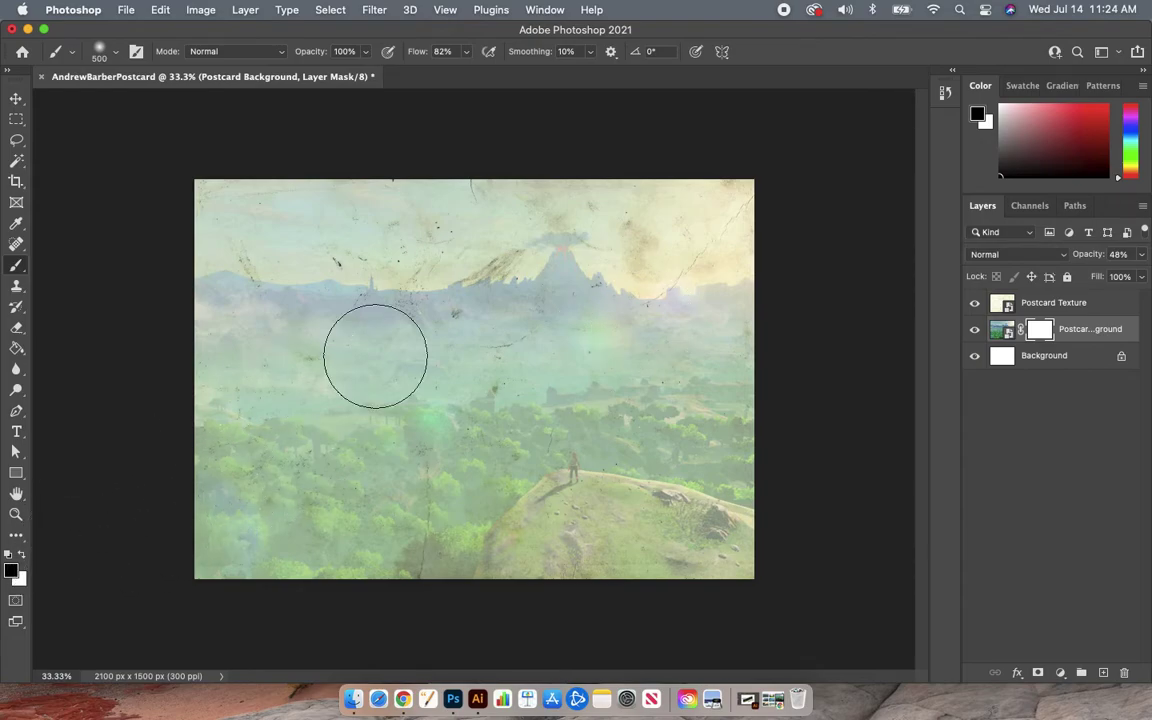
Test the mask by hiding the landscape centre in black, then restoring it with white
{"action": "mouse_move", "coordinate": [560, 316]}
{"action": "left_mouse_down"}
{"action": "mouse_move", "coordinate": [426, 338]}
{"action": "mouse_move", "coordinate": [411, 385]}
{"action": "mouse_move", "coordinate": [515, 420]}
{"action": "mouse_move", "coordinate": [586, 467]}
{"action": "mouse_move", "coordinate": [469, 475]}
{"action": "mouse_move", "coordinate": [449, 423]}
{"action": "mouse_move", "coordinate": [591, 373]}
{"action": "mouse_move", "coordinate": [538, 378]}
{"action": "mouse_move", "coordinate": [584, 430]}
{"action": "mouse_move", "coordinate": [537, 355]}
{"action": "mouse_move", "coordinate": [451, 401]}
{"action": "mouse_move", "coordinate": [583, 446]}
{"action": "mouse_move", "coordinate": [622, 355]}
{"action": "mouse_move", "coordinate": [533, 277]}
{"action": "mouse_move", "coordinate": [442, 278]}
{"action": "mouse_move", "coordinate": [416, 475]}
{"action": "mouse_move", "coordinate": [581, 433]}
{"action": "mouse_move", "coordinate": [580, 329]}
{"action": "mouse_move", "coordinate": [522, 293]}
{"action": "left_mouse_up"}
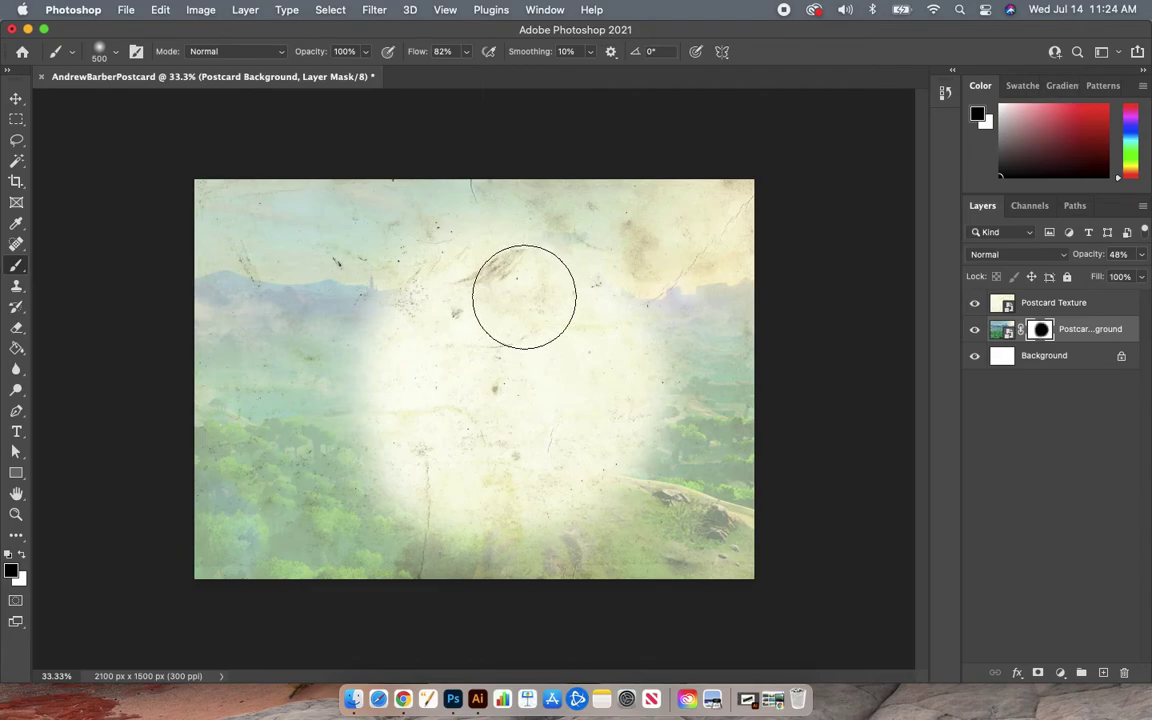
{"action": "left_click", "coordinate": [21, 557]}
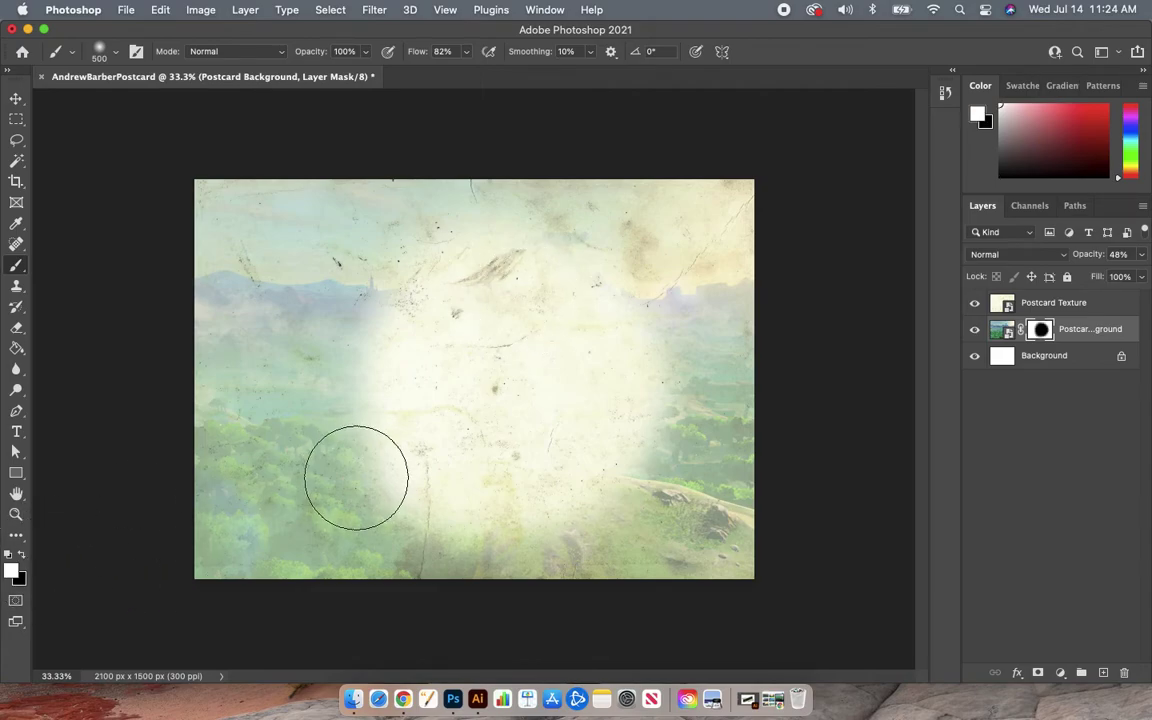
{"action": "mouse_move", "coordinate": [440, 480]}
{"action": "left_mouse_down"}
{"action": "mouse_move", "coordinate": [514, 481]}
{"action": "mouse_move", "coordinate": [470, 505]}
{"action": "left_mouse_up"}
{"action": "mouse_move", "coordinate": [386, 513]}
{"action": "left_mouse_down"}
{"action": "mouse_move", "coordinate": [719, 434]}
{"action": "mouse_move", "coordinate": [339, 372]}
{"action": "mouse_move", "coordinate": [653, 289]}
{"action": "mouse_move", "coordinate": [334, 262]}
{"action": "mouse_move", "coordinate": [554, 229]}
{"action": "mouse_move", "coordinate": [419, 255]}
{"action": "mouse_move", "coordinate": [639, 283]}
{"action": "mouse_move", "coordinate": [398, 401]}
{"action": "mouse_move", "coordinate": [705, 376]}
{"action": "mouse_move", "coordinate": [370, 470]}
{"action": "mouse_move", "coordinate": [631, 496]}
{"action": "mouse_move", "coordinate": [382, 562]}
{"action": "mouse_move", "coordinate": [768, 585]}
{"action": "left_mouse_up"}
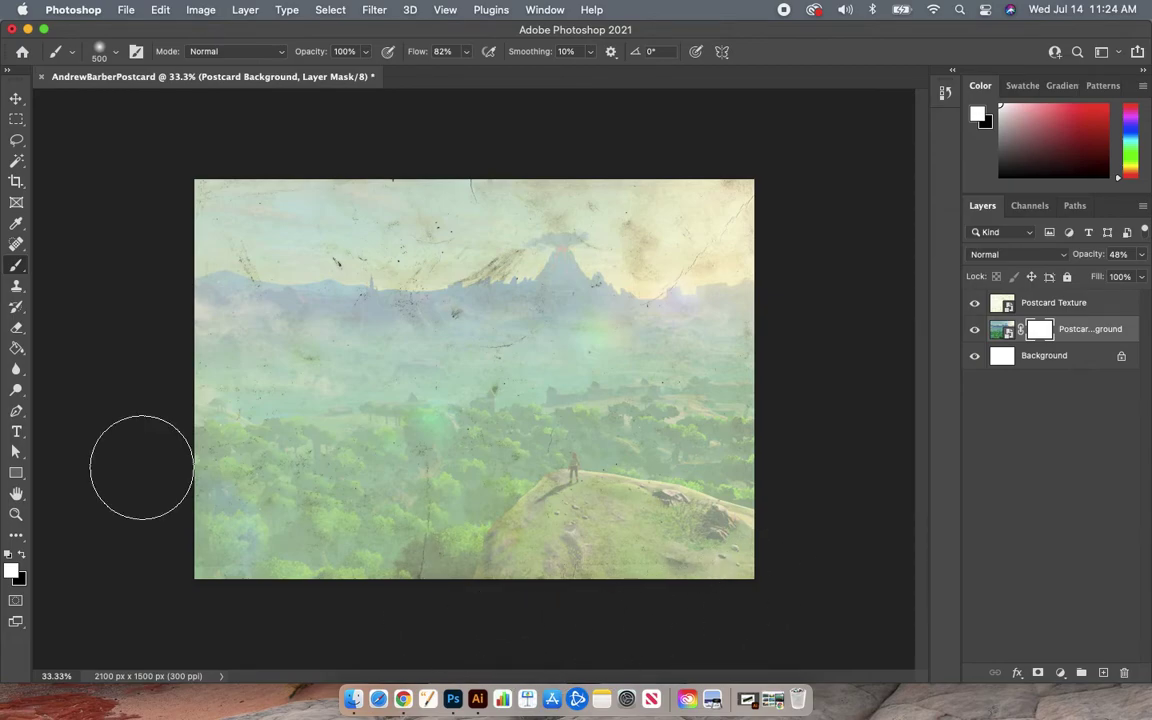
{"action": "left_click", "coordinate": [23, 555]}
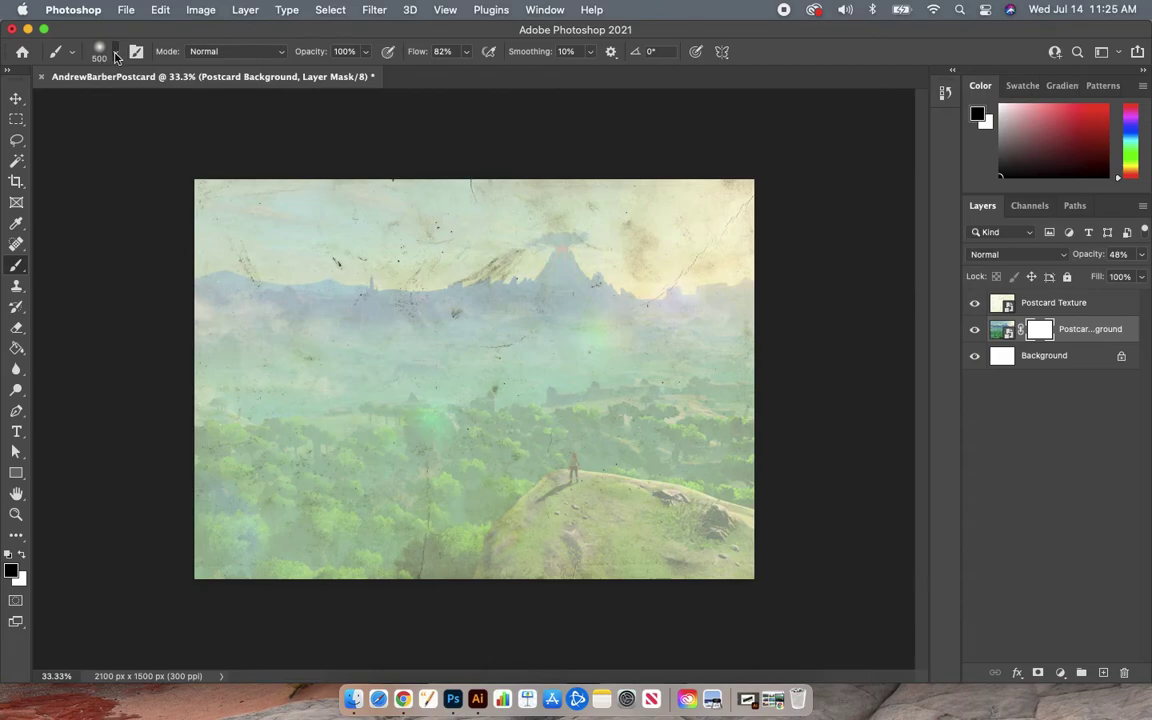
{"action": "left_click", "coordinate": [116, 57]}
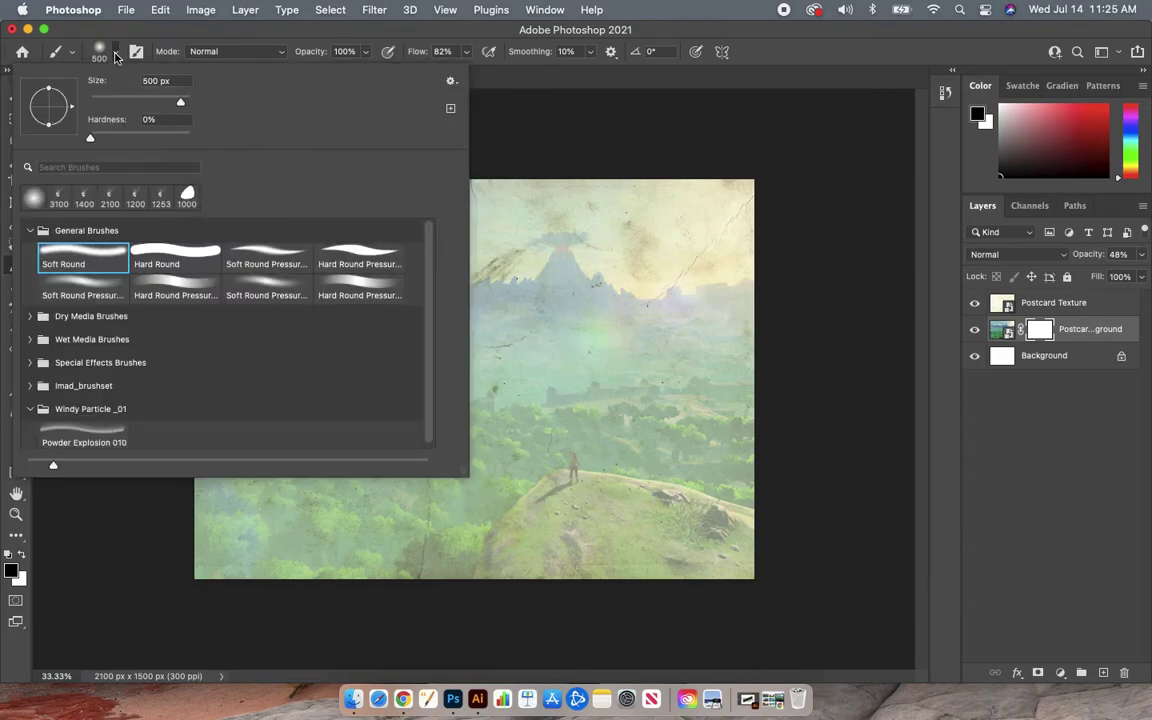
Collapse Windy Particle _01 and pick Soft Round from General Brushes as the 500 px brush
{"action": "left_click", "coordinate": [24, 230]}
{"action": "left_click", "coordinate": [26, 230]}
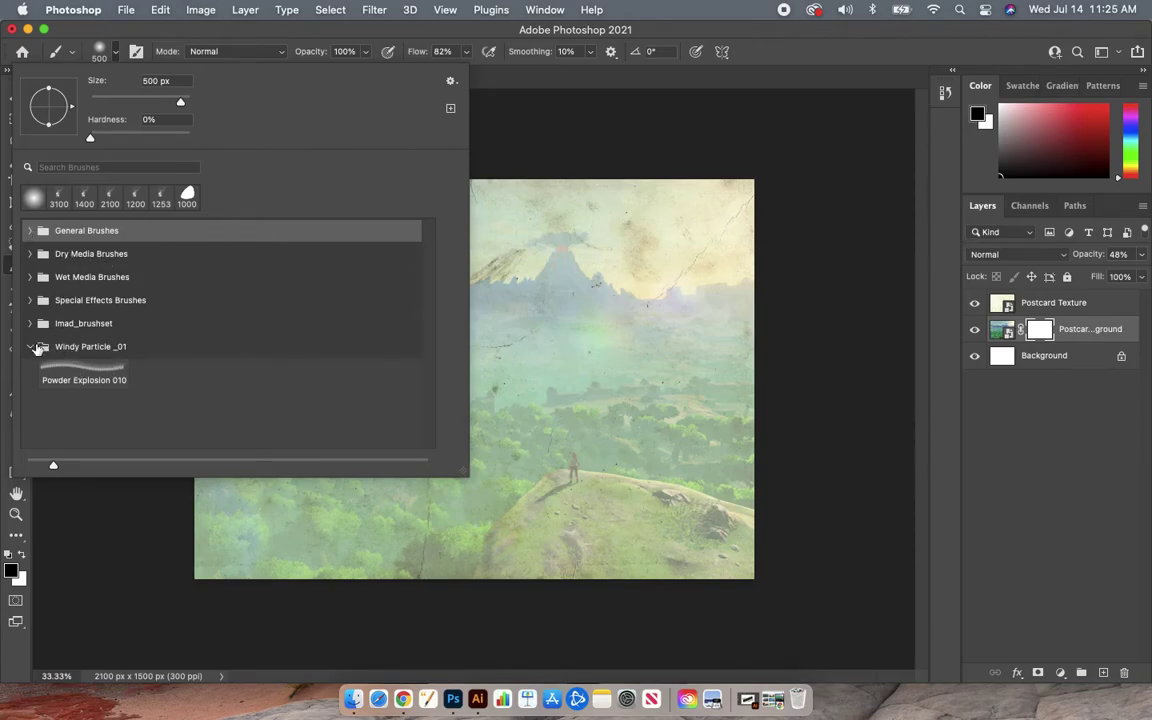
{"action": "left_click", "coordinate": [30, 347]}
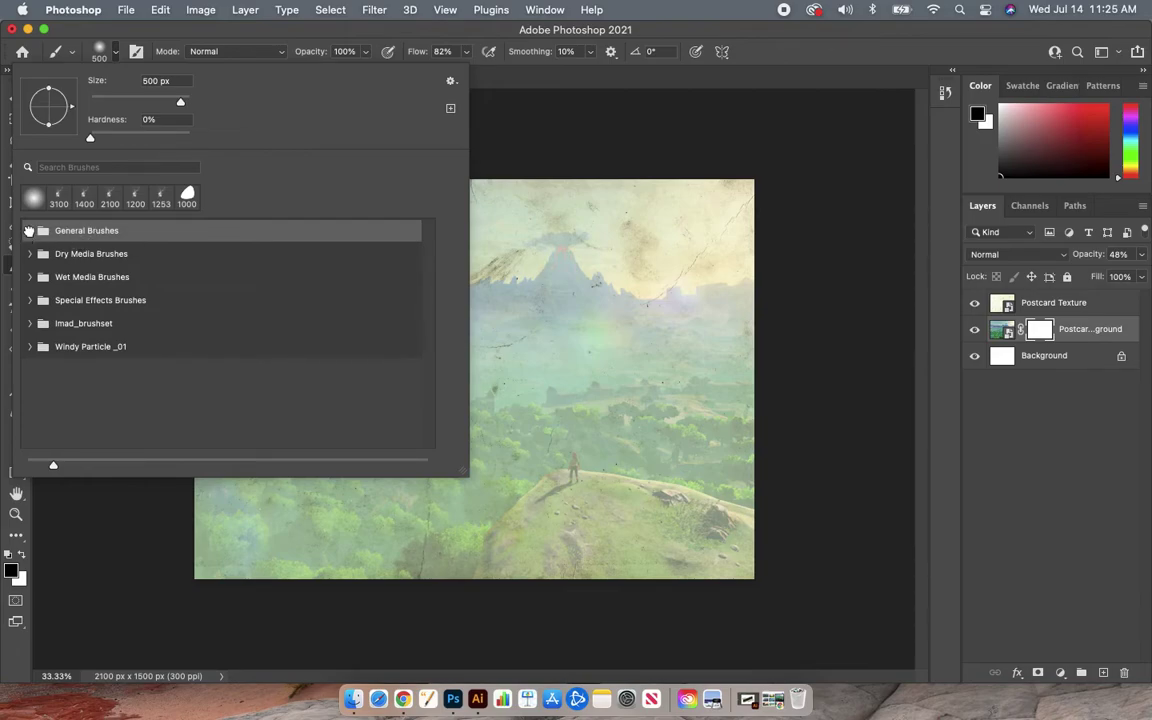
{"action": "left_click", "coordinate": [30, 231]}
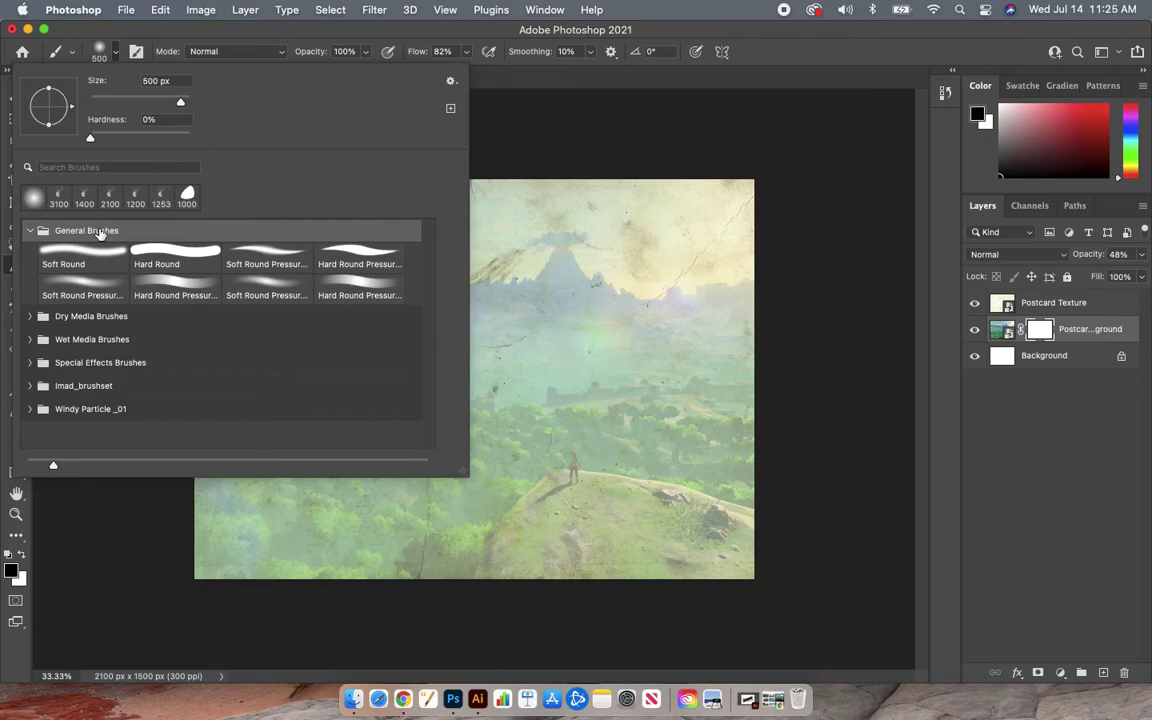
{"action": "left_click", "coordinate": [85, 261]}
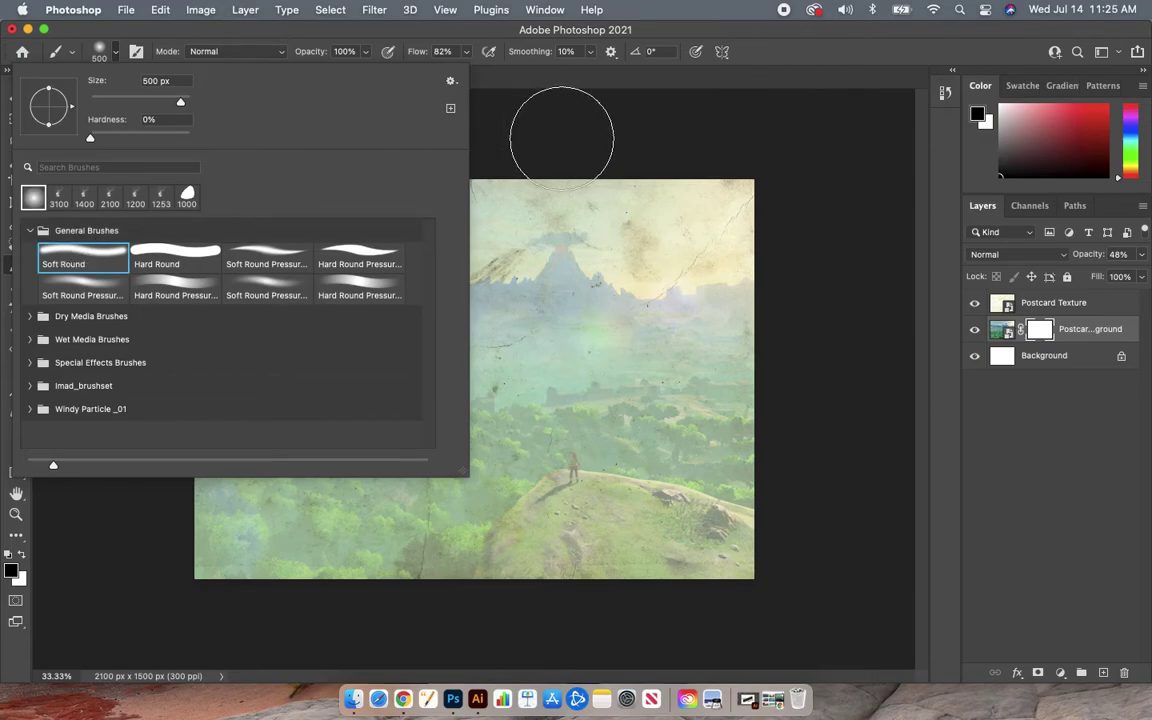
{"action": "left_click", "coordinate": [846, 159]}
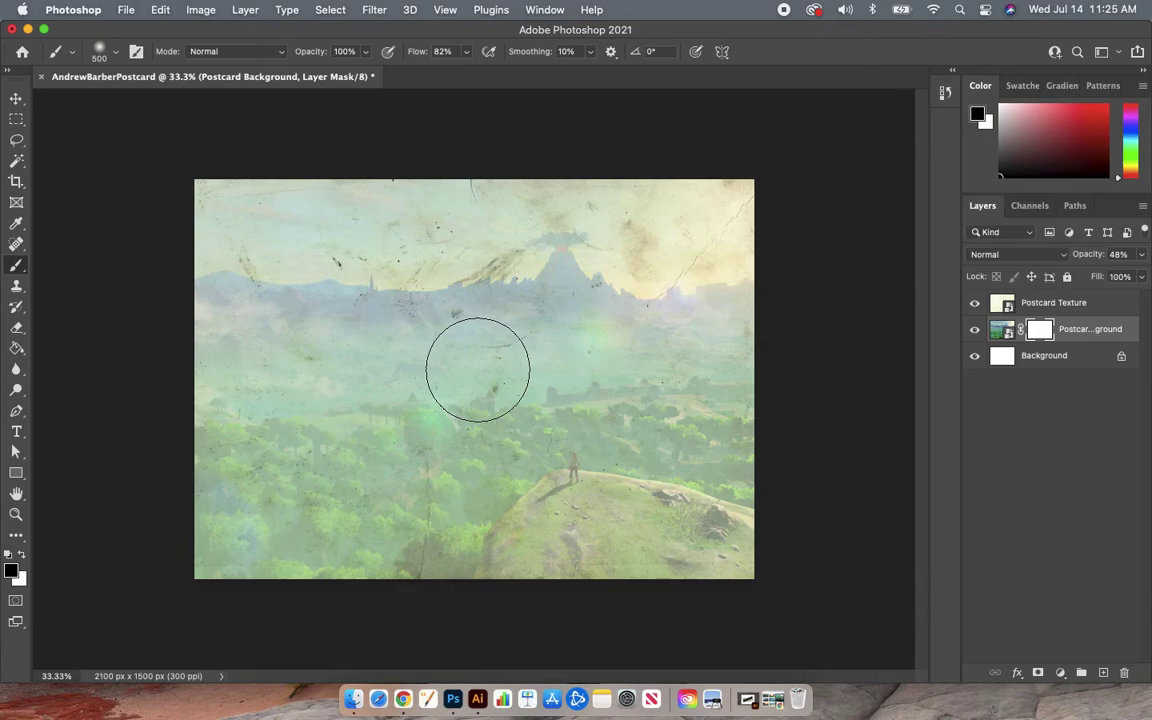
With a 500 px brush, paint black on the mask to fade the left and surrounding edges
{"action": "key", "text": "bracketleft"}
{"action": "key", "text": "bracketleft"}
{"action": "key", "text": "bracketleft"}
{"action": "key", "text": "bracketleft"}
{"action": "key", "text": "bracketleft"}
{"action": "key", "text": "bracketleft"}
{"action": "key", "text": "bracketleft"}
{"action": "key", "text": "bracketleft"}
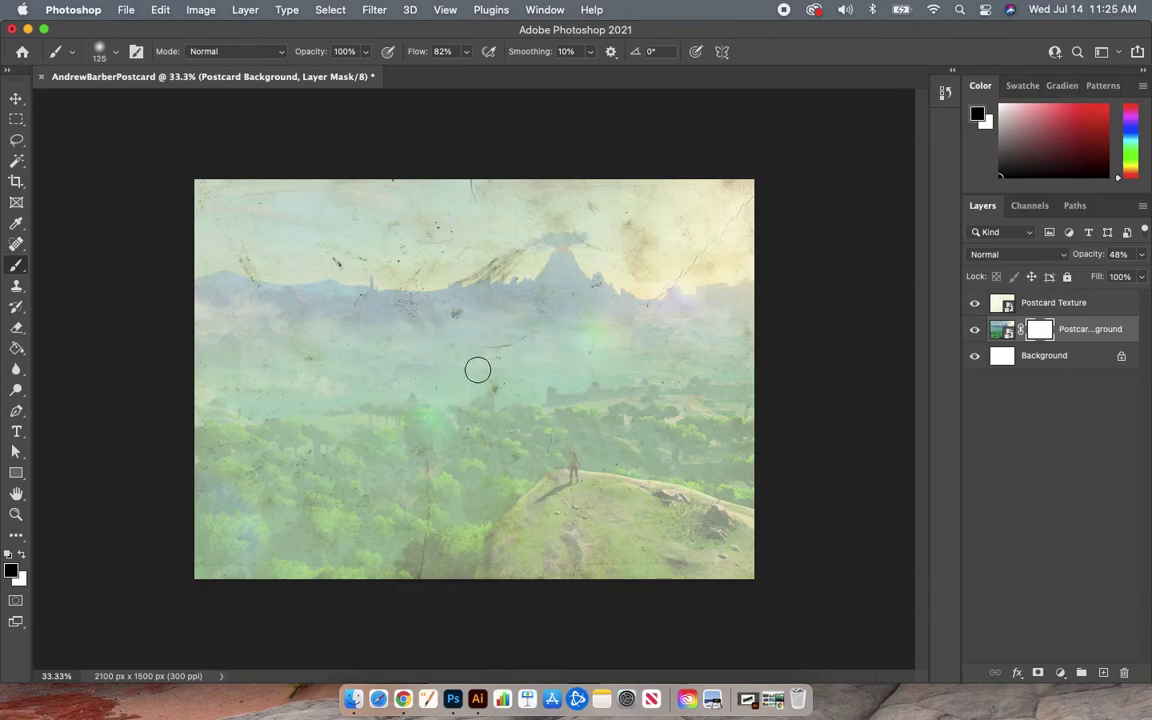
{"action": "key", "text": "bracketright"}
{"action": "key", "text": "bracketright"}
{"action": "key", "text": "bracketright"}
{"action": "key", "text": "bracketright"}
{"action": "key", "text": "bracketright"}
{"action": "key", "text": "bracketright"}
{"action": "key", "text": "bracketright"}
{"action": "key", "text": "bracketright"}
{"action": "key", "text": "bracketright"}
{"action": "key", "text": "bracketright"}
{"action": "key", "text": "bracketleft"}
{"action": "key", "text": "bracketleft"}
{"action": "key", "text": "bracketleft"}
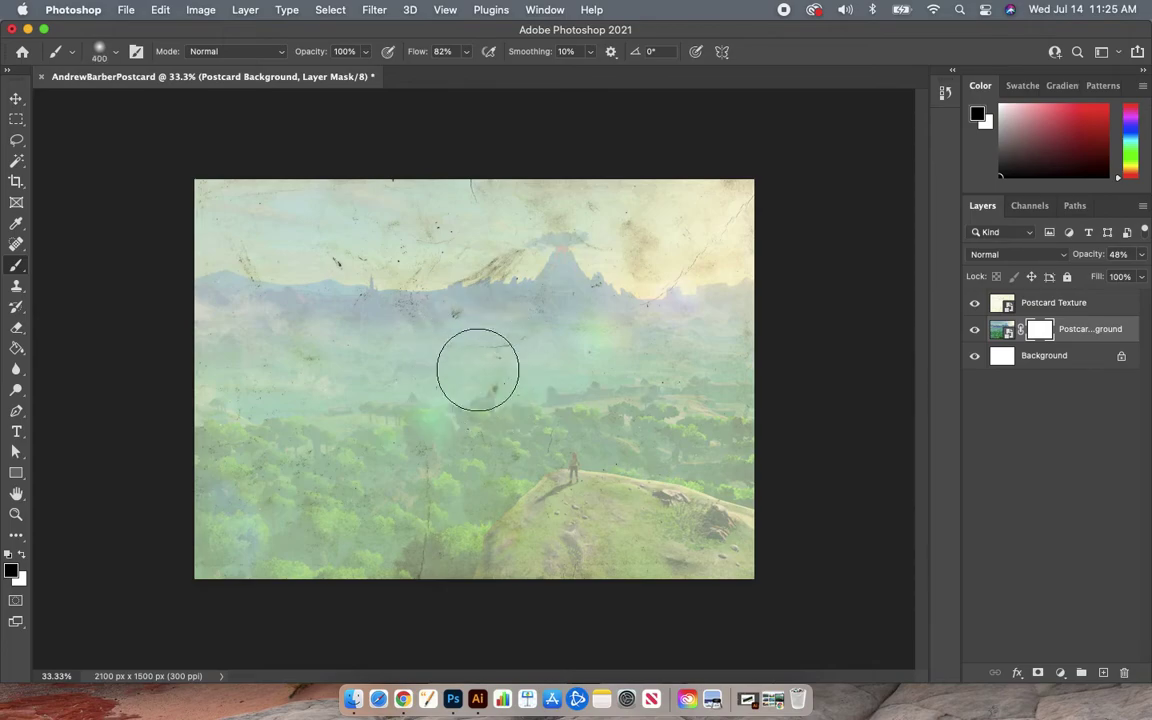
{"action": "key", "text": "bracketright"}
{"action": "key", "text": "bracketright"}
{"action": "key", "text": "bracketright"}
{"action": "key", "text": "bracketleft"}
{"action": "key", "text": "bracketleft"}
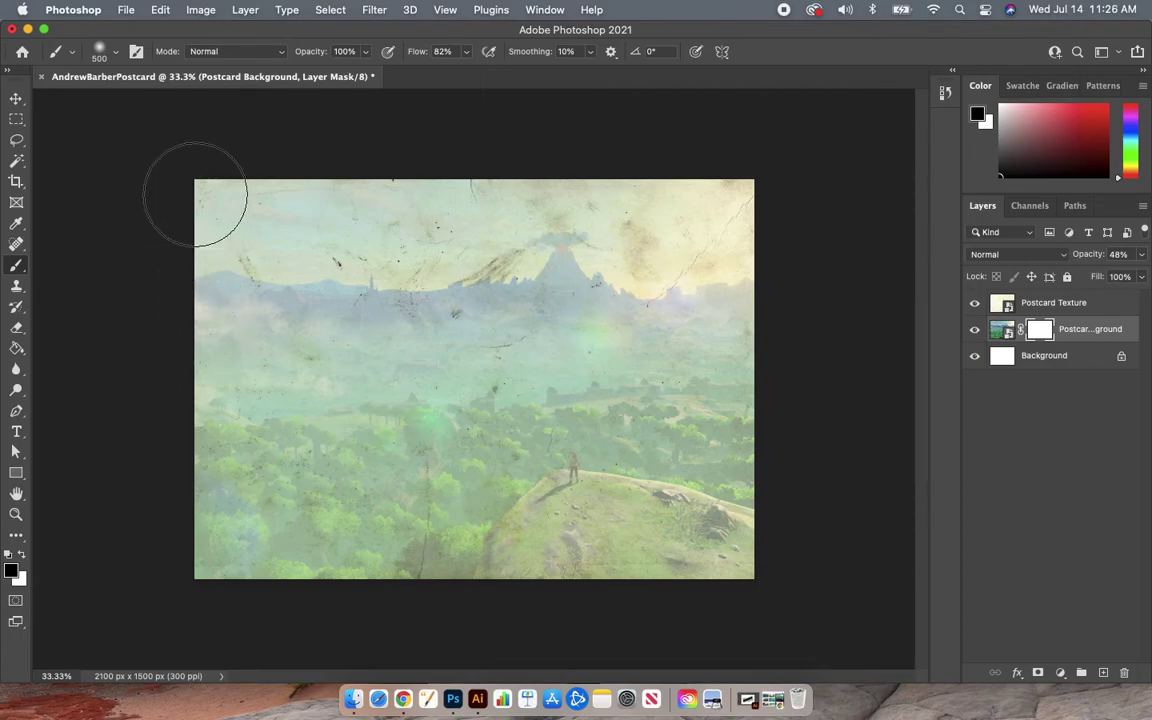
{"action": "left_click_drag", "start_coordinate": [195, 195], "coordinate": [183, 571]}
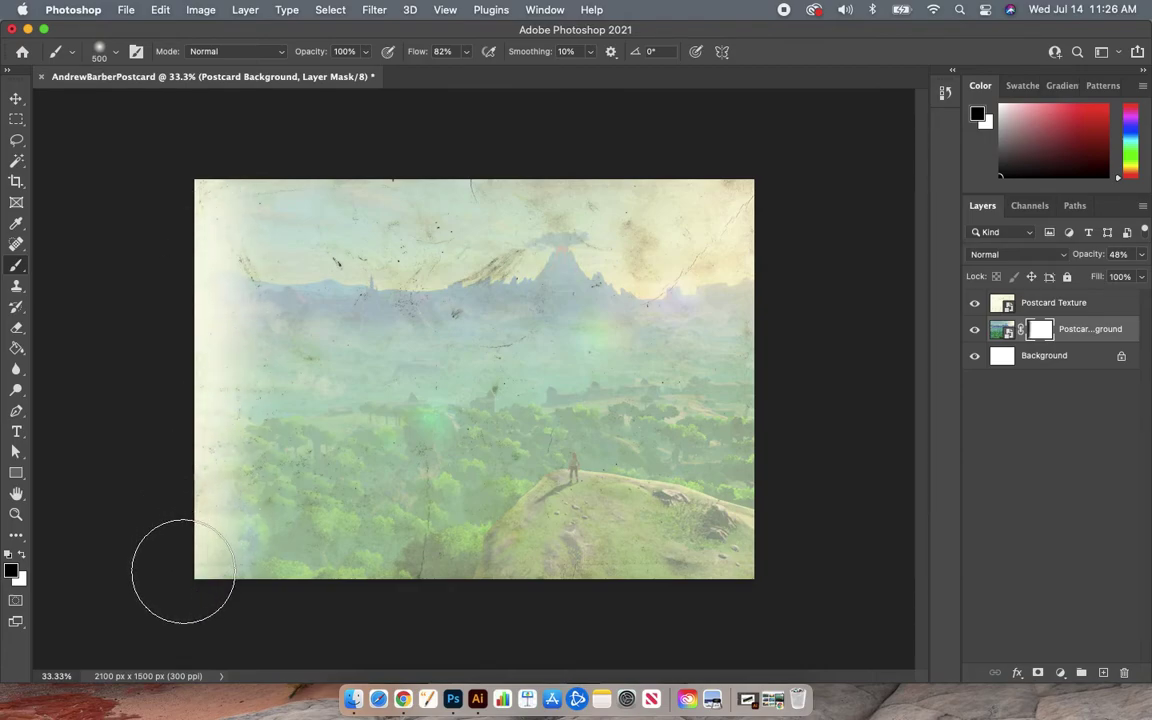
{"action": "mouse_move", "coordinate": [203, 170]}
{"action": "left_mouse_down"}
{"action": "mouse_move", "coordinate": [581, 154]}
{"action": "mouse_move", "coordinate": [787, 172]}
{"action": "mouse_move", "coordinate": [764, 175]}
{"action": "mouse_move", "coordinate": [774, 399]}
{"action": "mouse_move", "coordinate": [758, 607]}
{"action": "mouse_move", "coordinate": [602, 617]}
{"action": "mouse_move", "coordinate": [206, 591]}
{"action": "mouse_move", "coordinate": [751, 625]}
{"action": "left_mouse_up"}
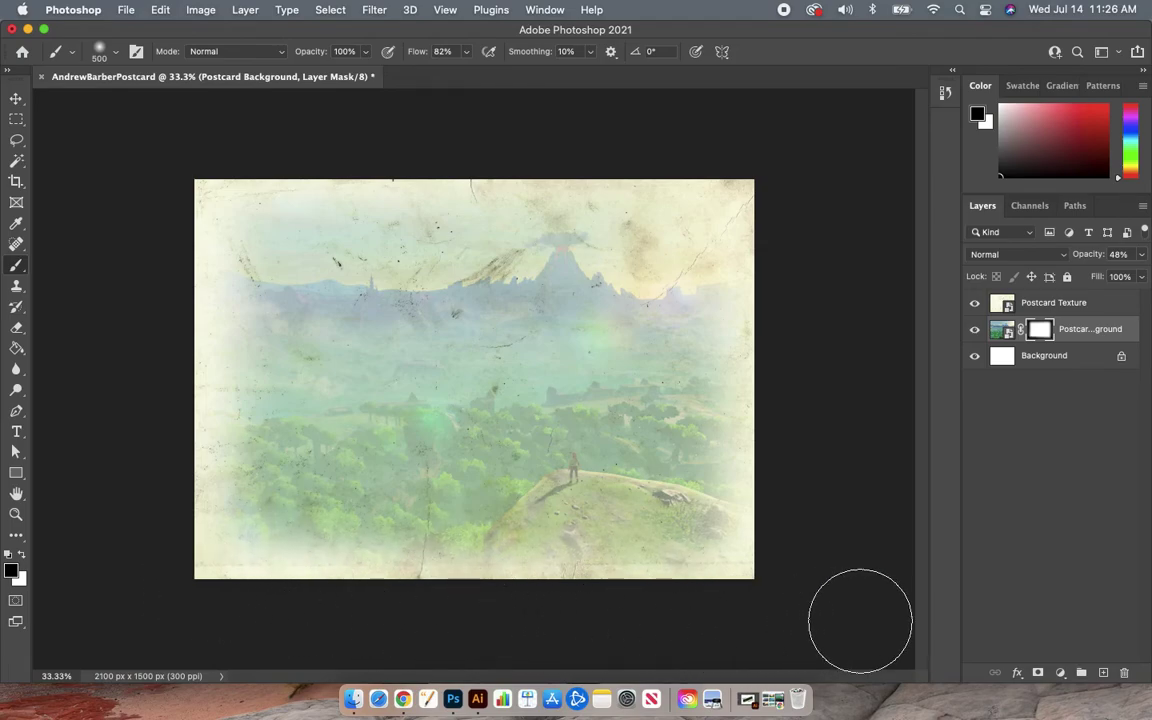
Restore the upper-left mountains with white, then touch up the left edge in black
{"action": "left_click", "coordinate": [23, 556]}
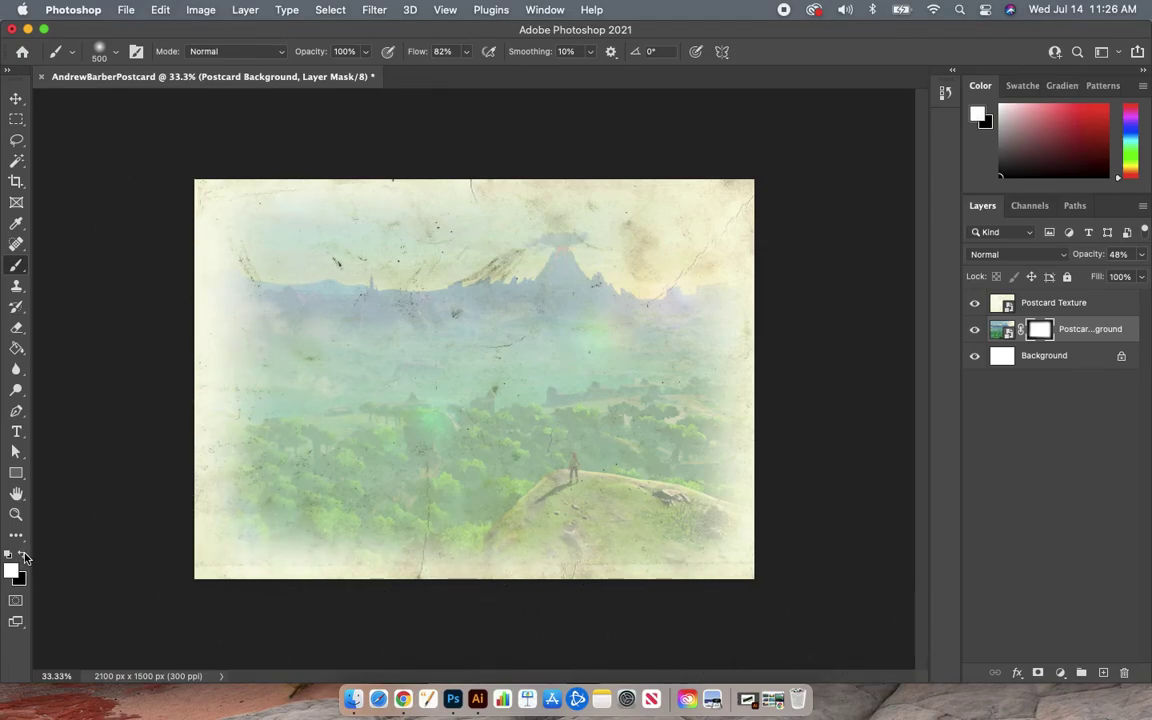
{"action": "mouse_move", "coordinate": [247, 332]}
{"action": "left_mouse_down"}
{"action": "mouse_move", "coordinate": [247, 288]}
{"action": "mouse_move", "coordinate": [262, 278]}
{"action": "mouse_move", "coordinate": [278, 393]}
{"action": "mouse_move", "coordinate": [268, 474]}
{"action": "left_mouse_up"}
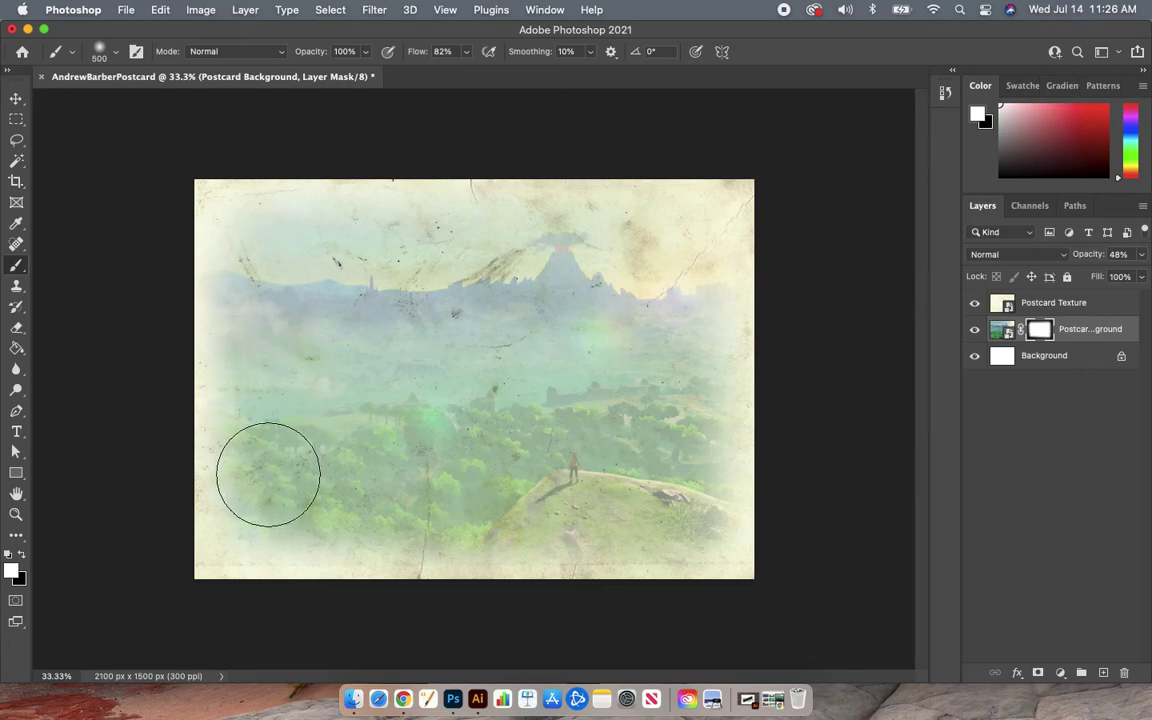
{"action": "left_click", "coordinate": [22, 553]}
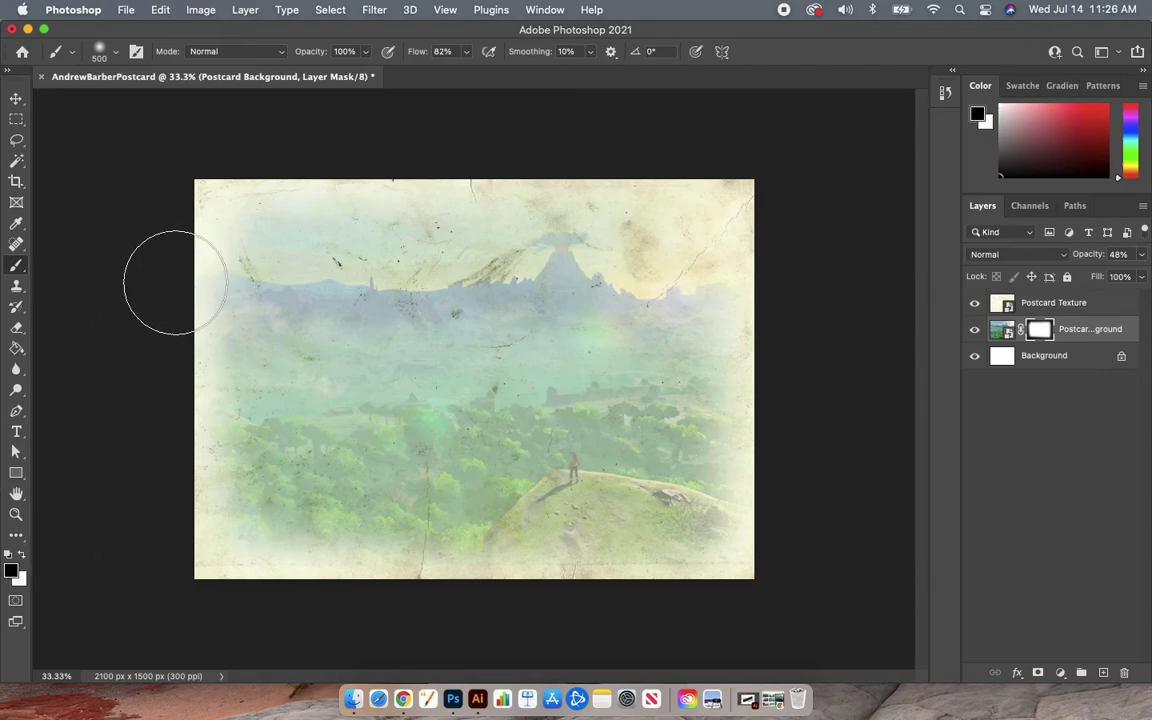
{"action": "left_click_drag", "start_coordinate": [175, 283], "coordinate": [165, 552]}
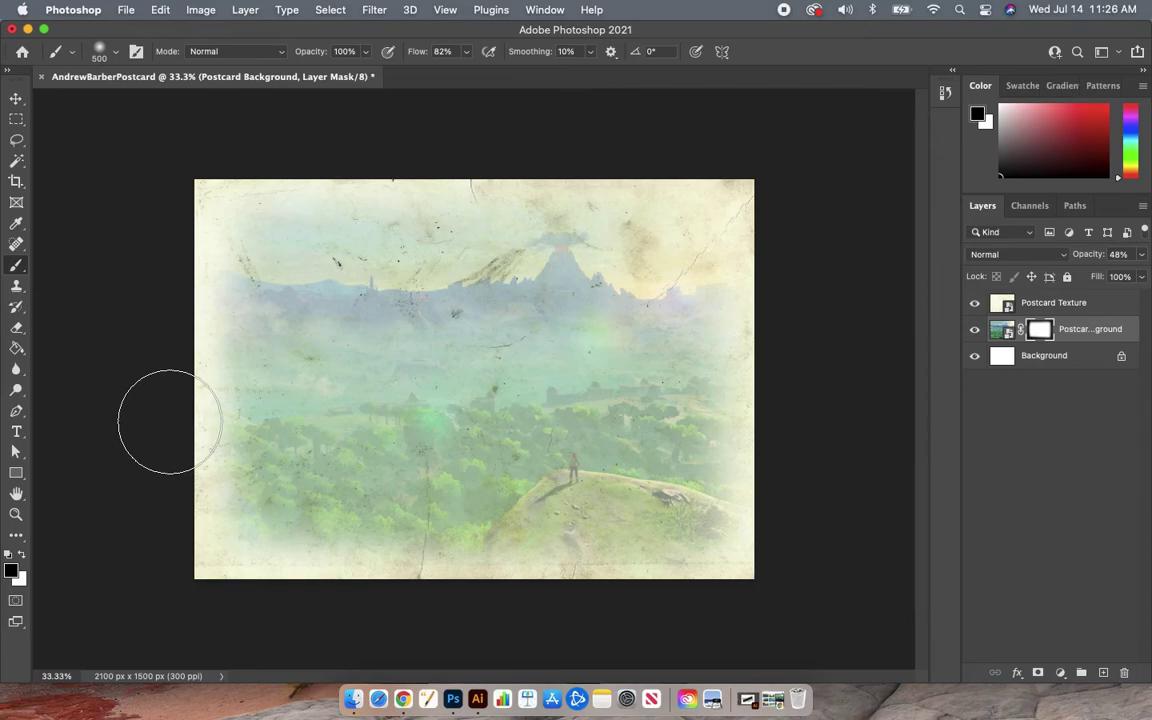
Save As a Photoshop .psd on this computer's Desktop, confirming maximum compatibility
{"action": "left_click", "coordinate": [128, 11]}
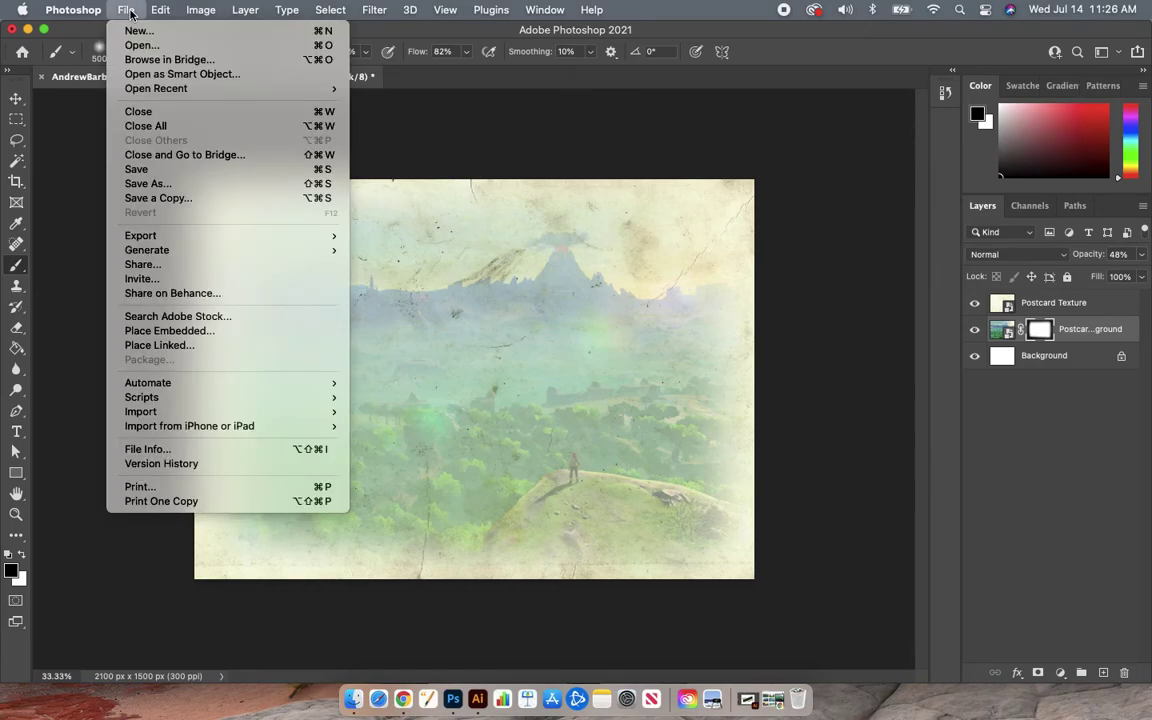
{"action": "left_click", "coordinate": [145, 184]}
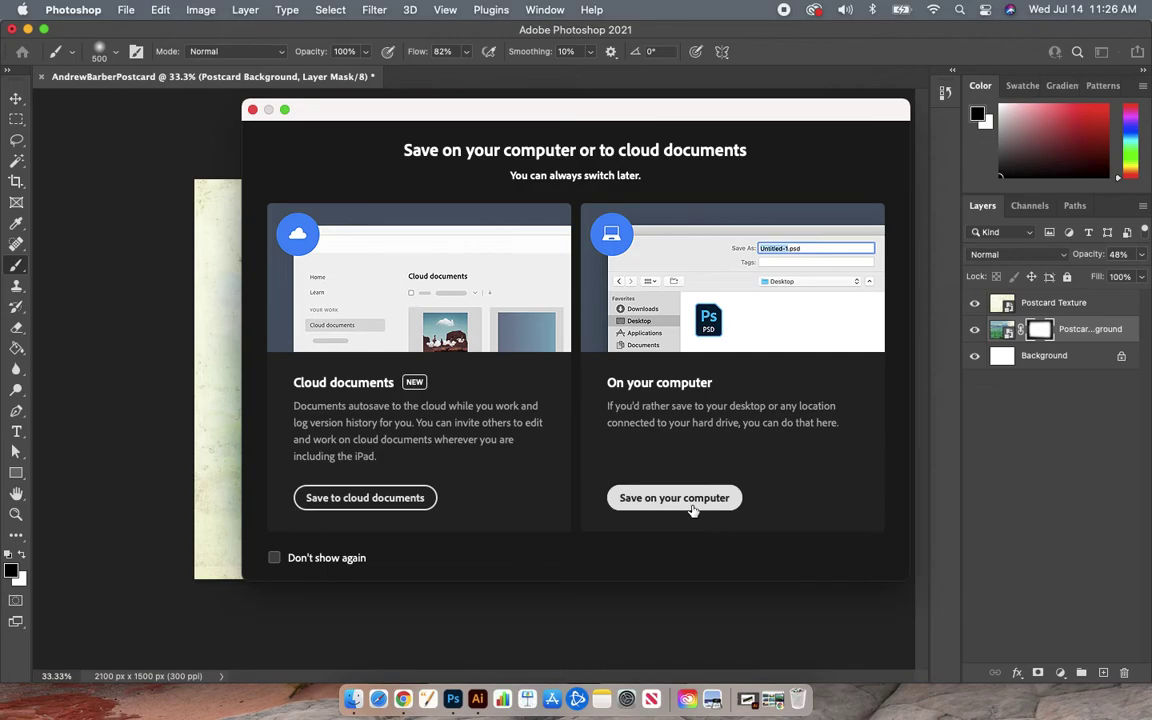
{"action": "left_click", "coordinate": [693, 505]}
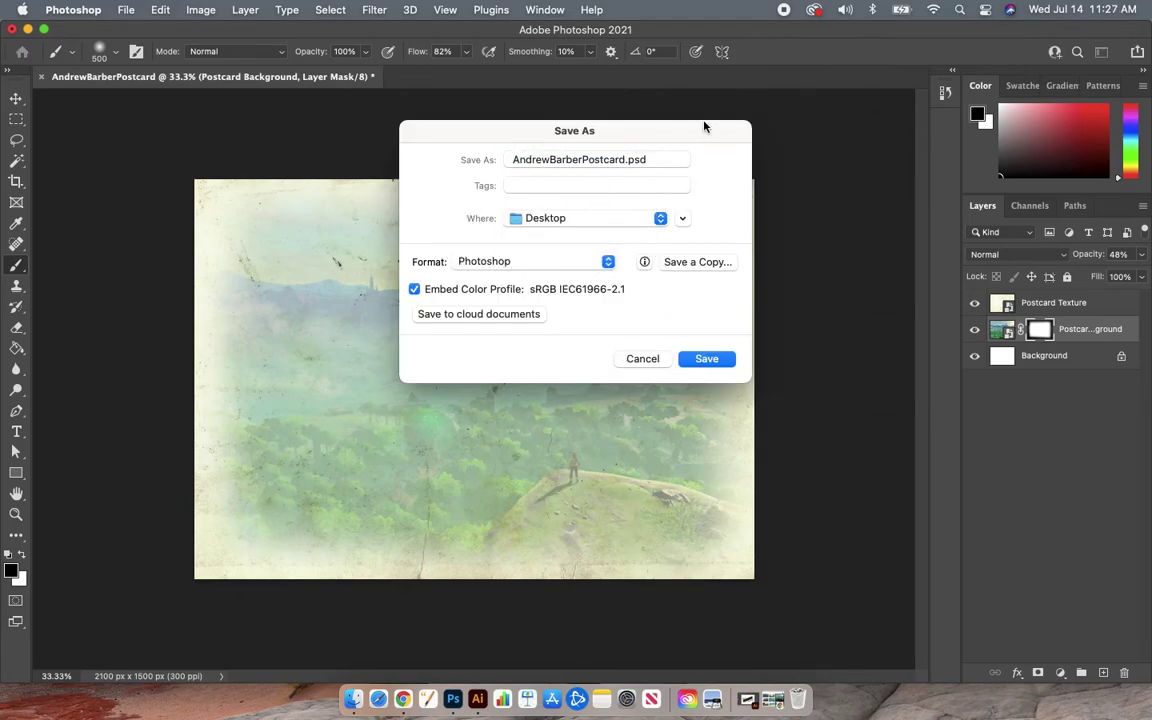
{"action": "left_click_drag", "start_coordinate": [710, 130], "coordinate": [909, 160]}
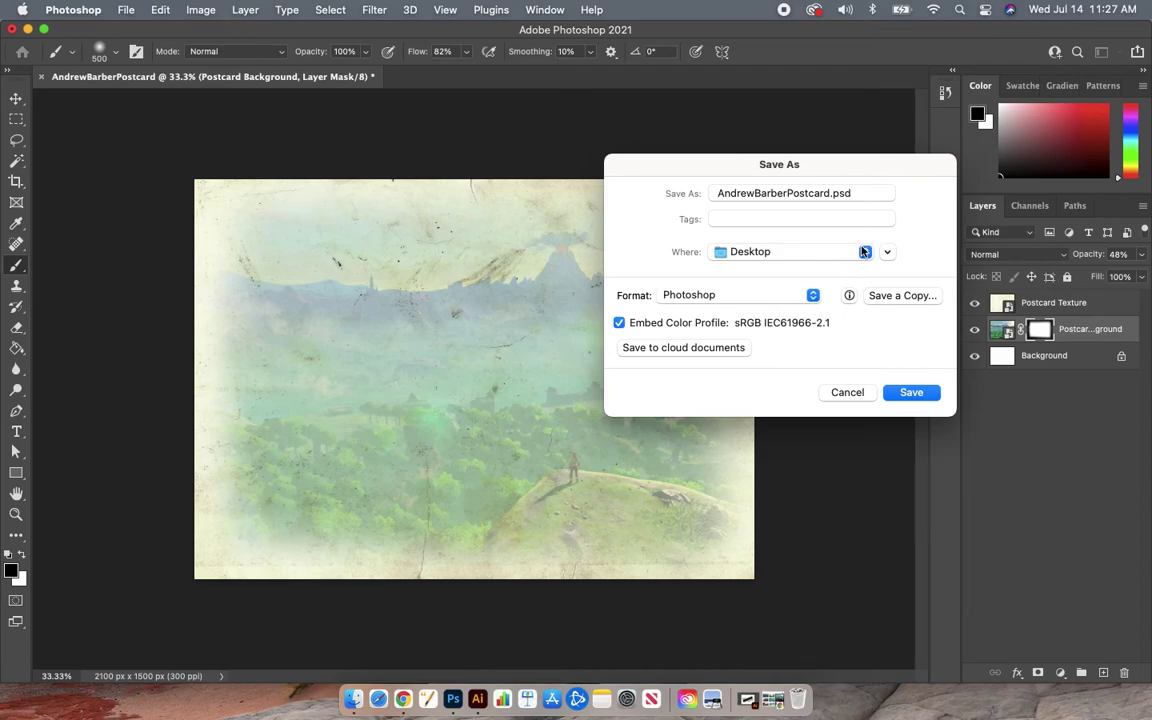
{"action": "left_click", "coordinate": [864, 254]}
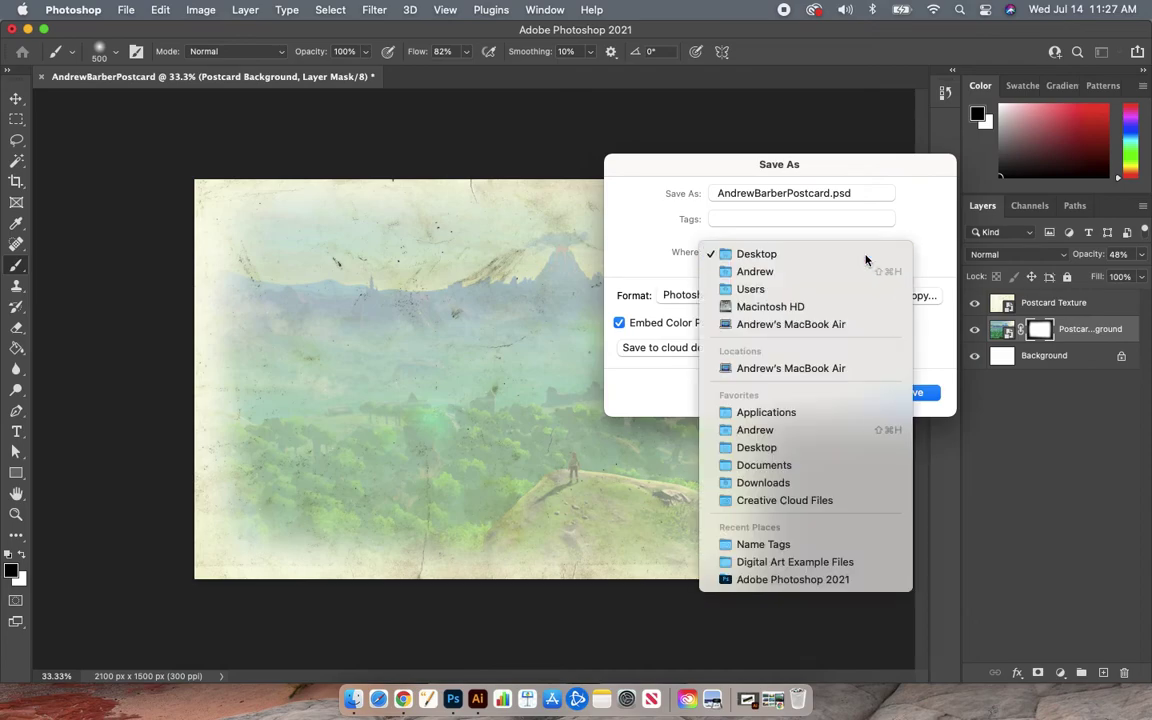
{"action": "left_click", "coordinate": [865, 254]}
{"action": "left_click", "coordinate": [866, 254]}
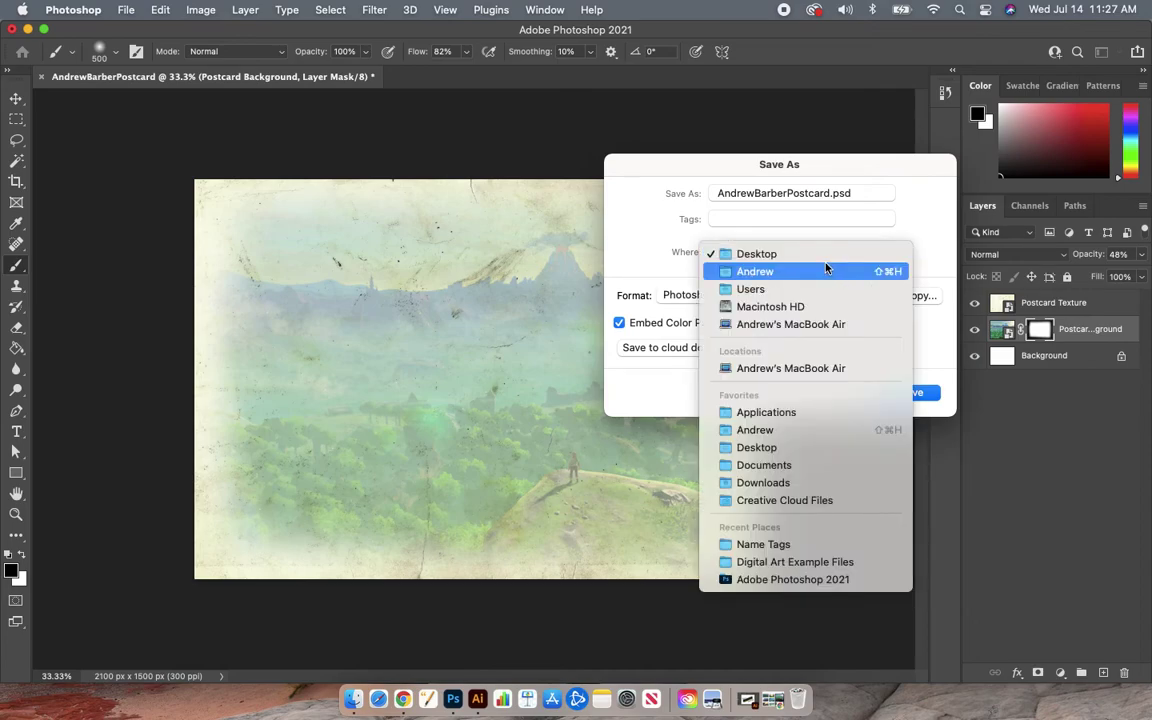
{"action": "left_click", "coordinate": [761, 450]}
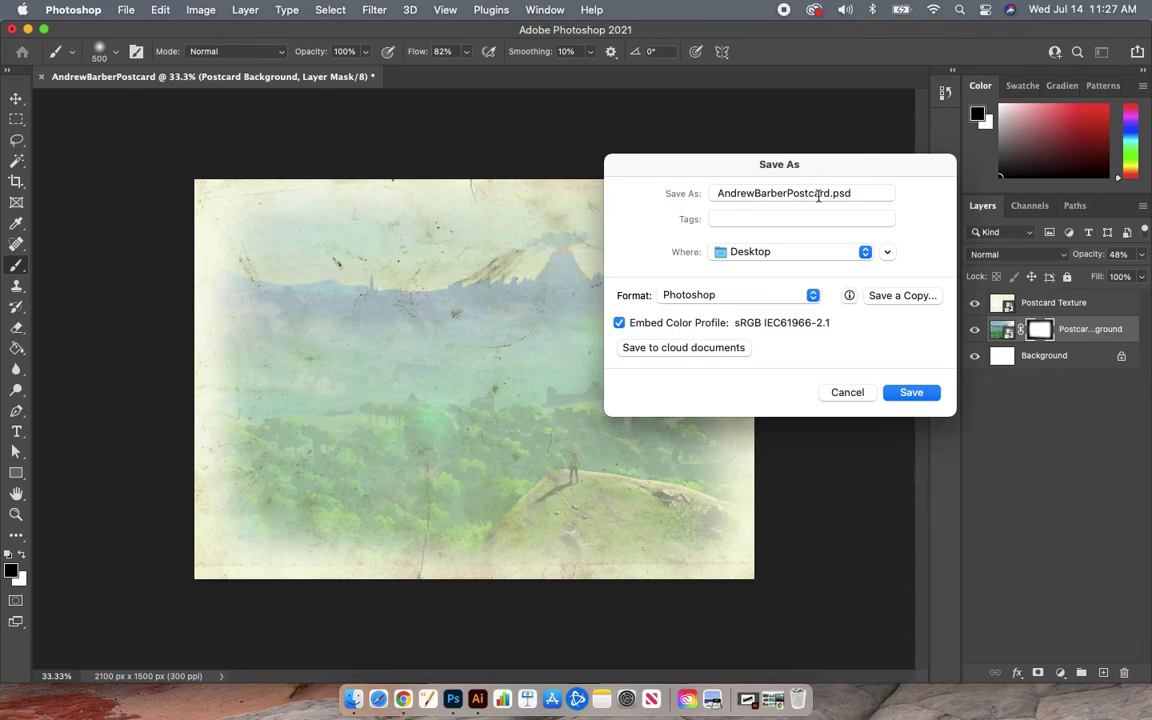
{"action": "left_click", "coordinate": [908, 393]}
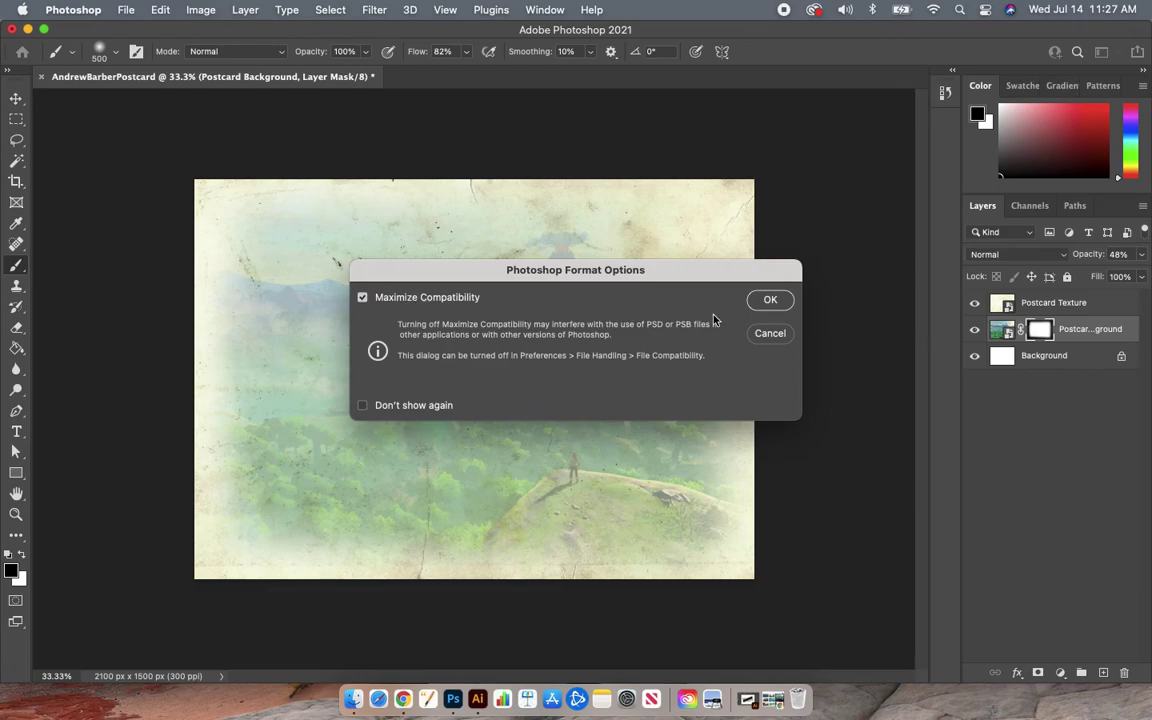
{"action": "left_click", "coordinate": [768, 300]}
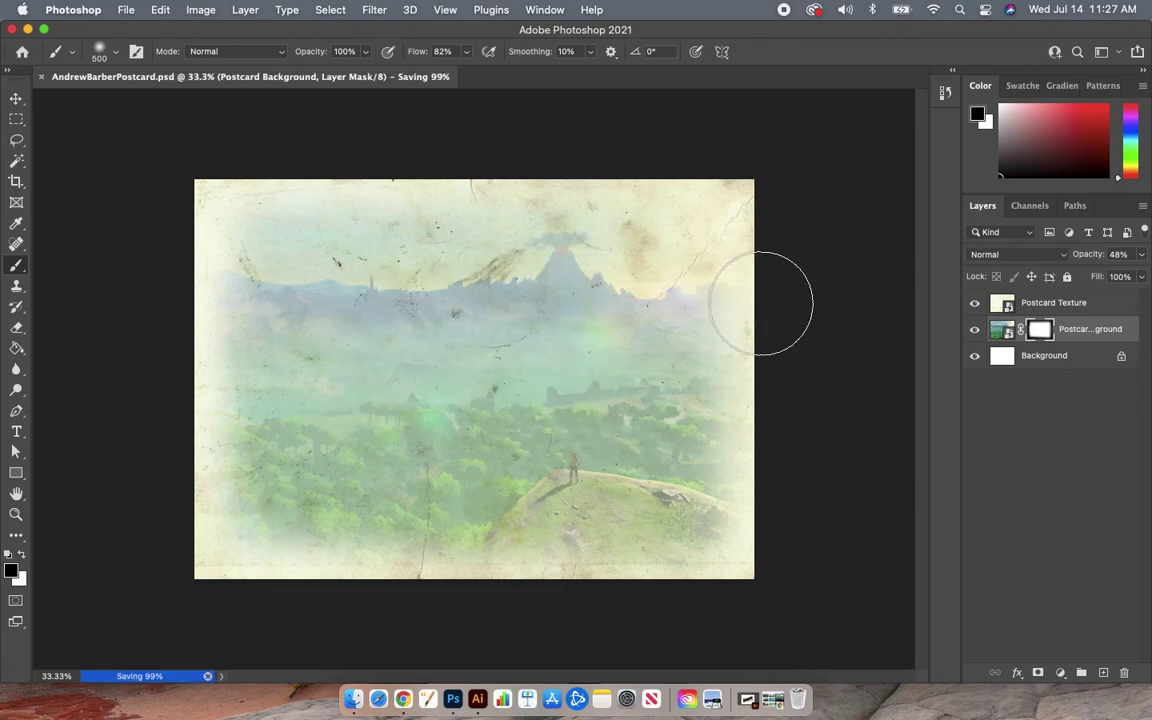
Minimize Photoshop, move the postcard PSD aside and select the leftover JPG and PNG images
{"action": "left_click", "coordinate": [28, 30]}
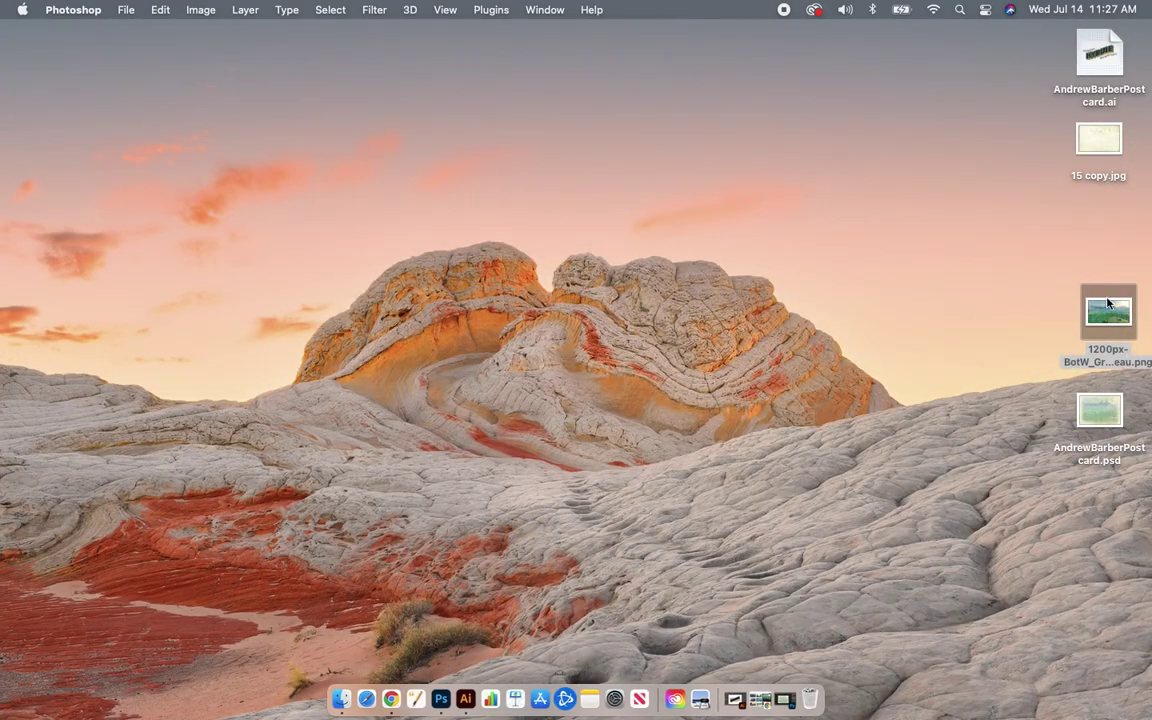
{"action": "left_click_drag", "start_coordinate": [1091, 425], "coordinate": [894, 258]}
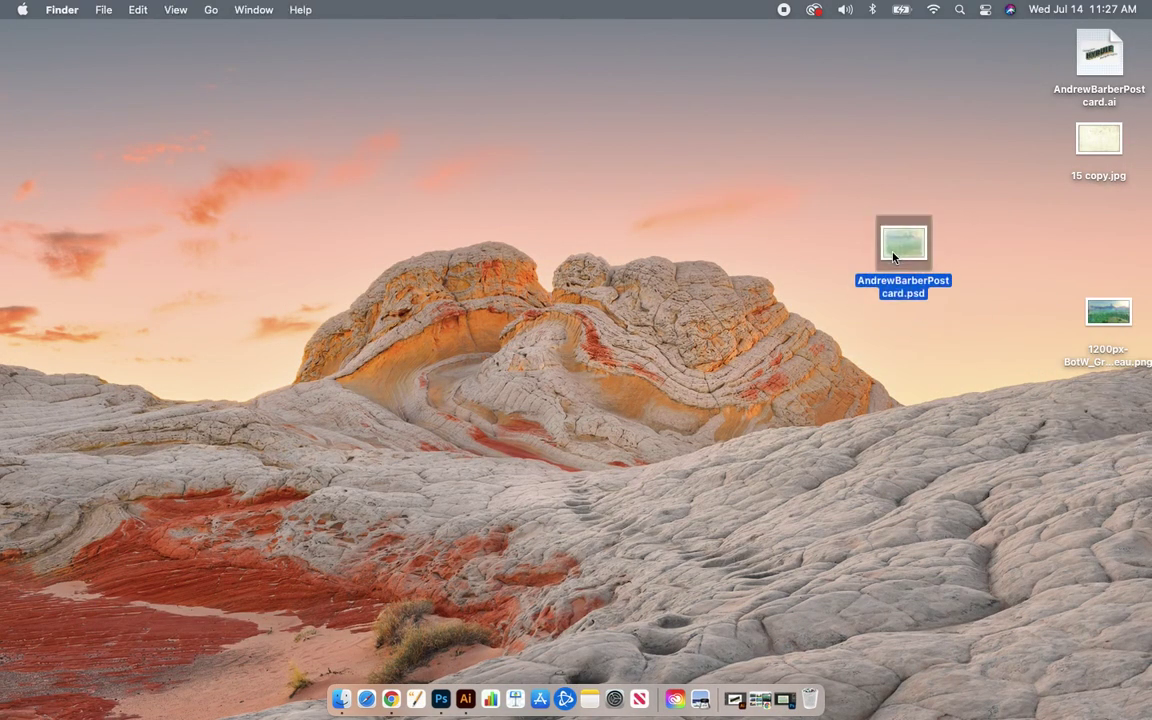
{"action": "left_click_drag", "start_coordinate": [1036, 134], "coordinate": [806, 687]}
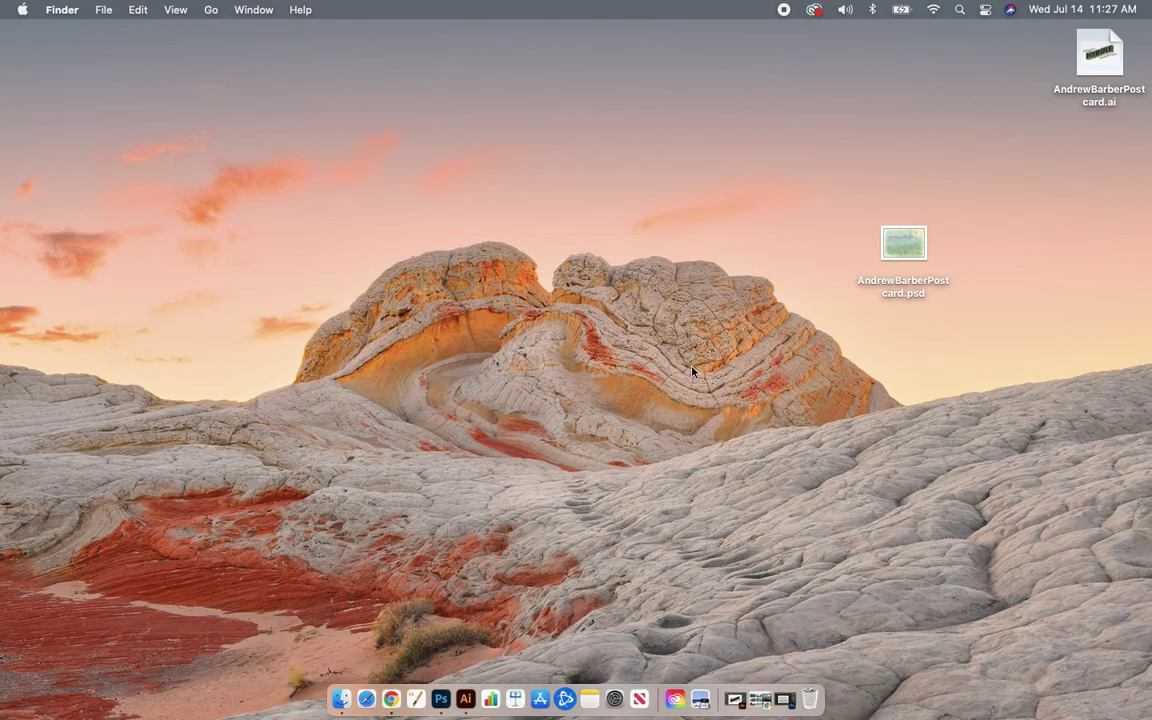
Empty the Trash permanently and place the postcard PSD just below the .ai file
{"action": "right_click", "coordinate": [812, 690]}
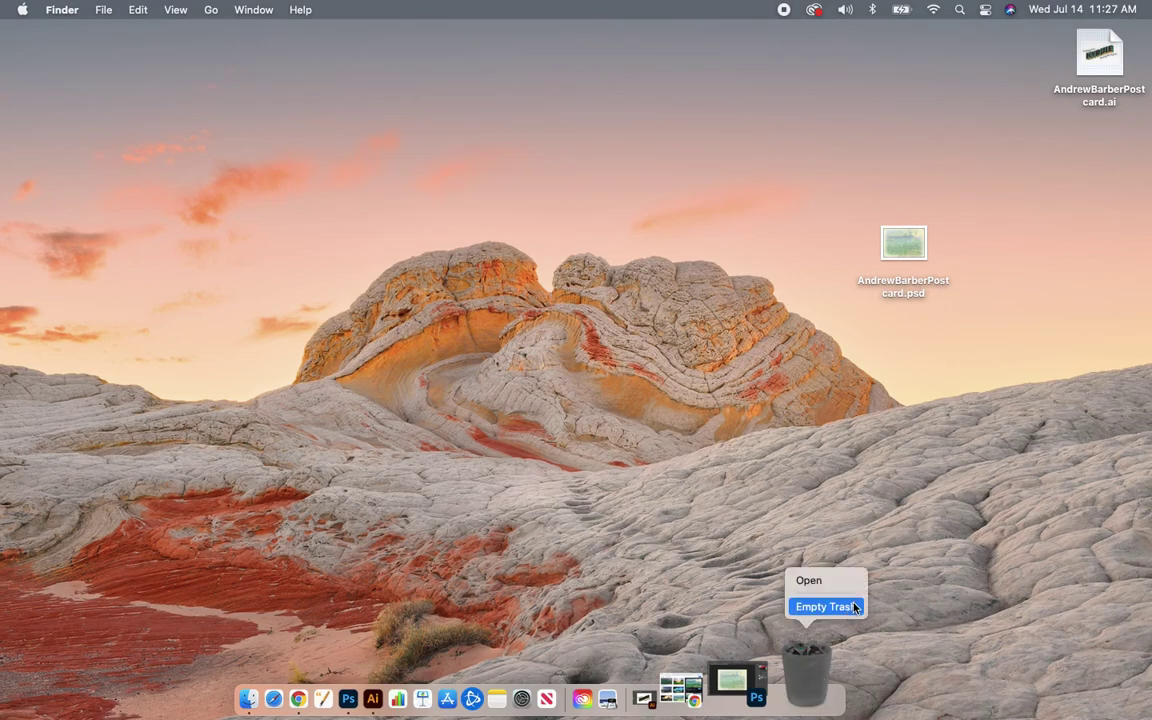
{"action": "left_click", "coordinate": [852, 607]}
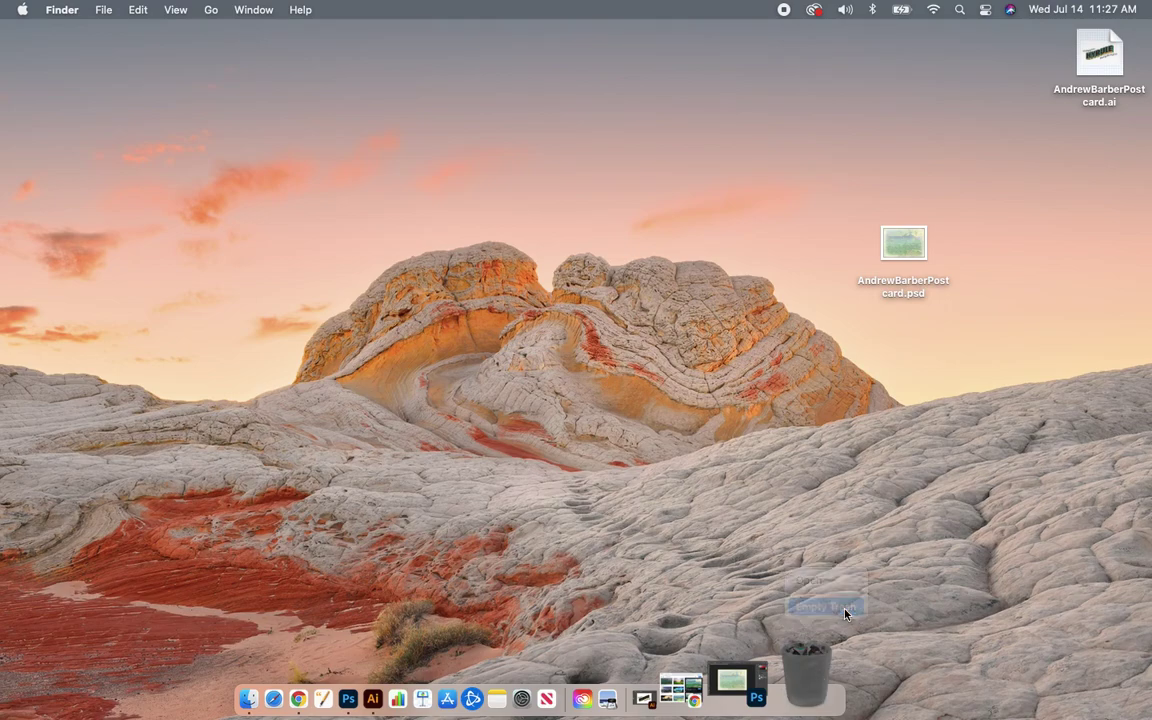
{"action": "left_click", "coordinate": [631, 305]}
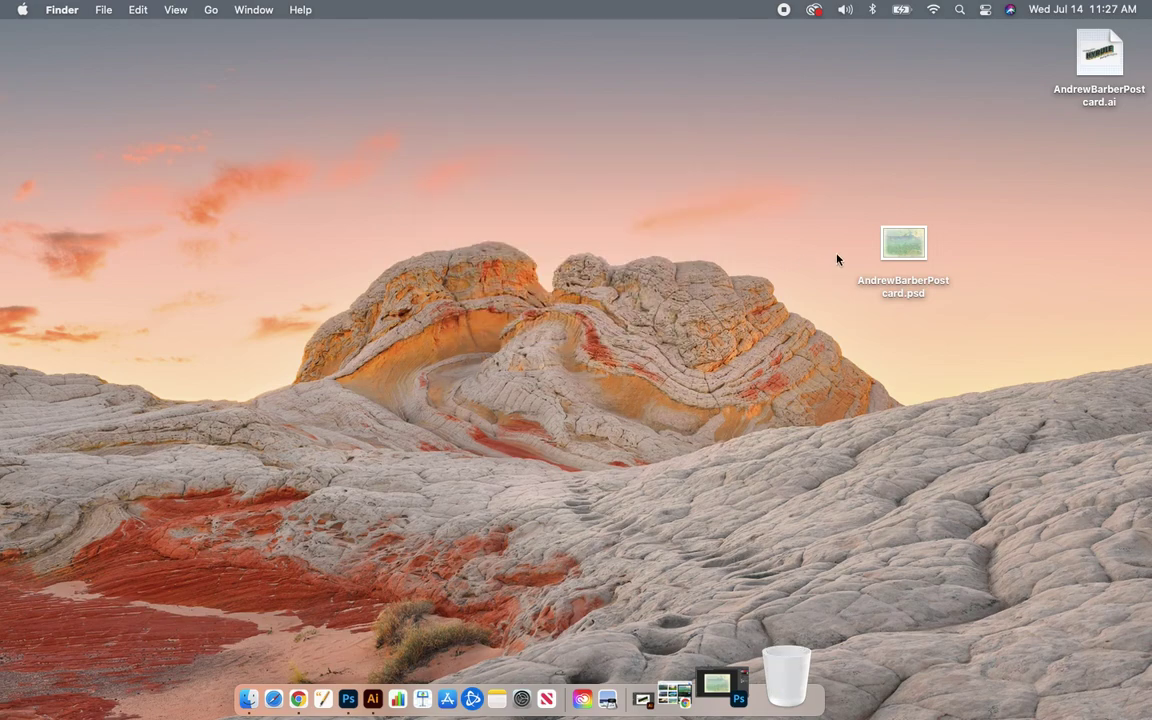
{"action": "left_click_drag", "start_coordinate": [915, 255], "coordinate": [1100, 140]}
{"action": "left_click", "coordinate": [903, 121]}
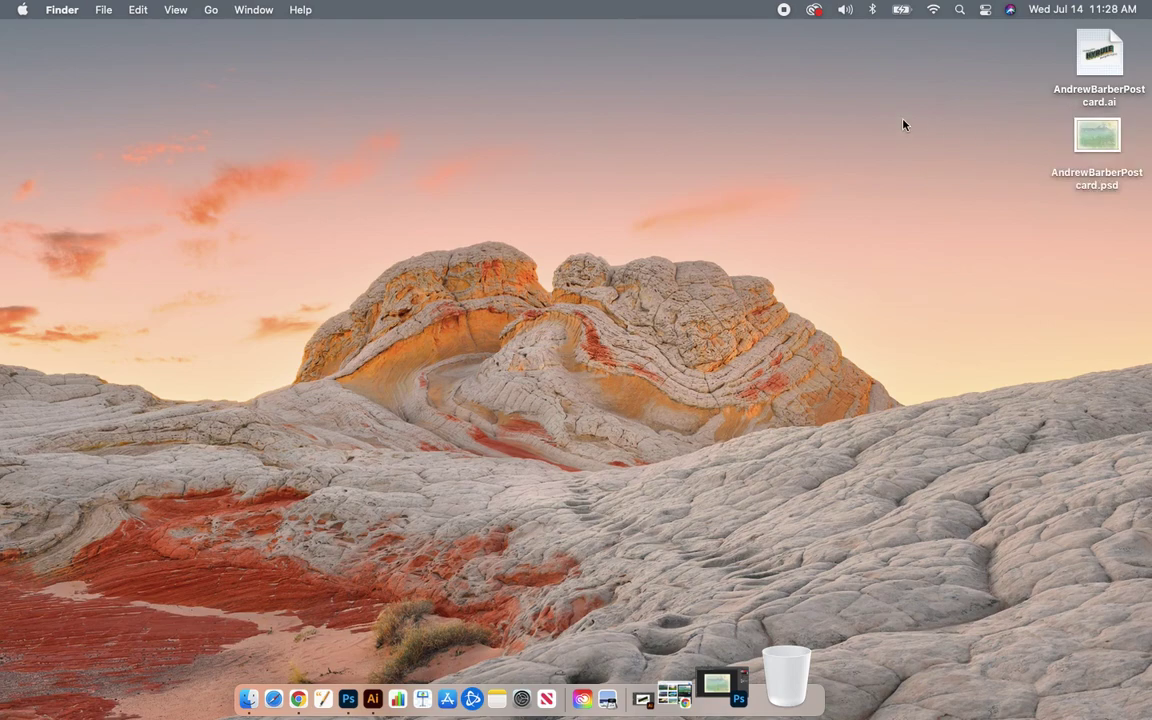